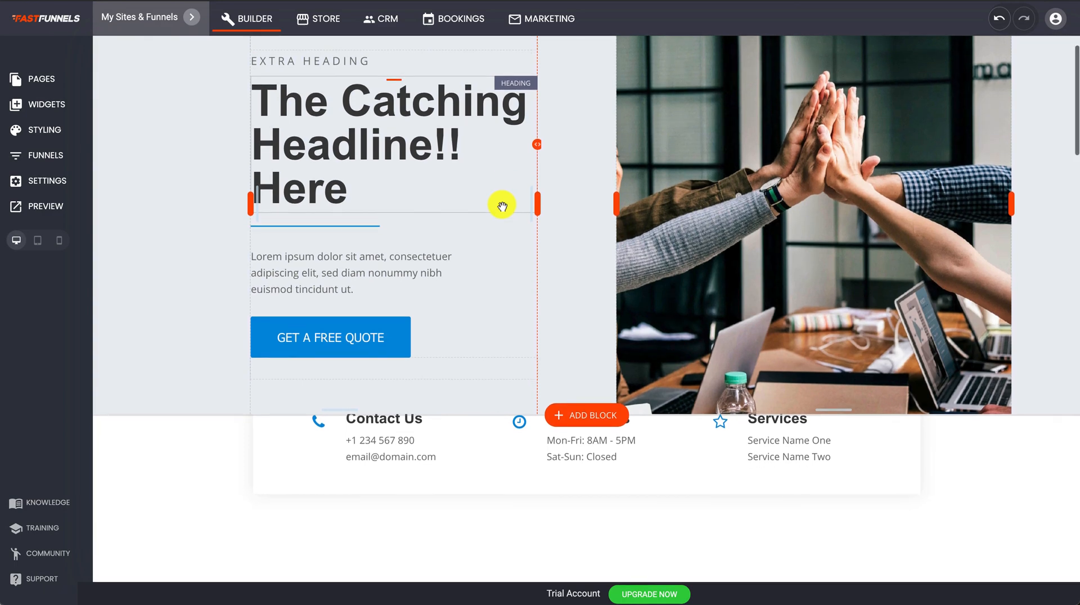
Drag a Lead Generation Form widget under Our Services, adding Name, Email, Subject and Message fields.
scroll(502, 206, "down", 4)
scroll(501, 205, "up", 5)
scroll(502, 206, "down", 10)
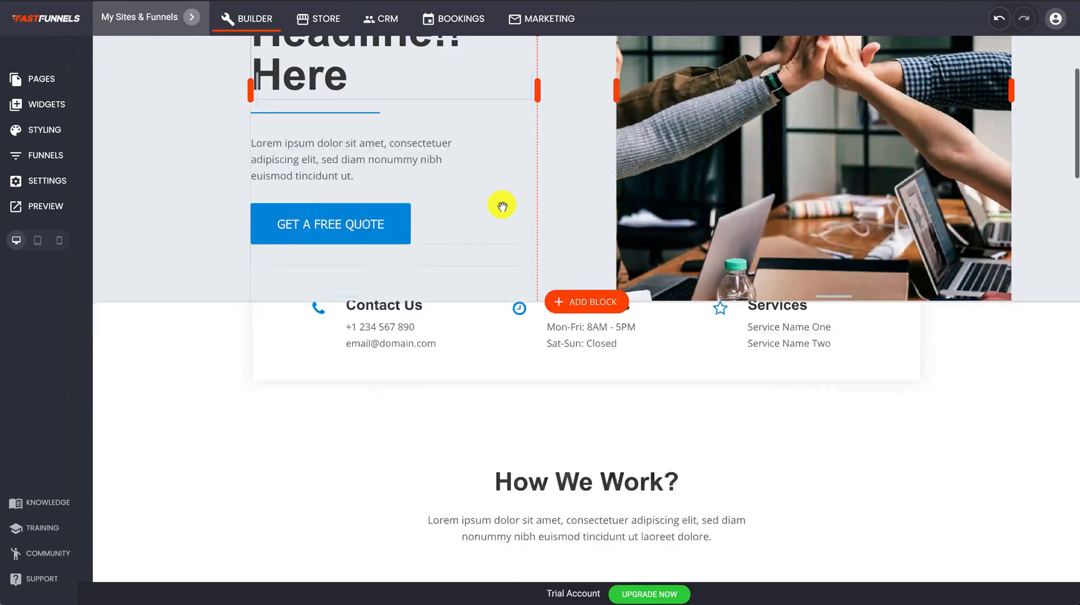
scroll(502, 205, "down", 8)
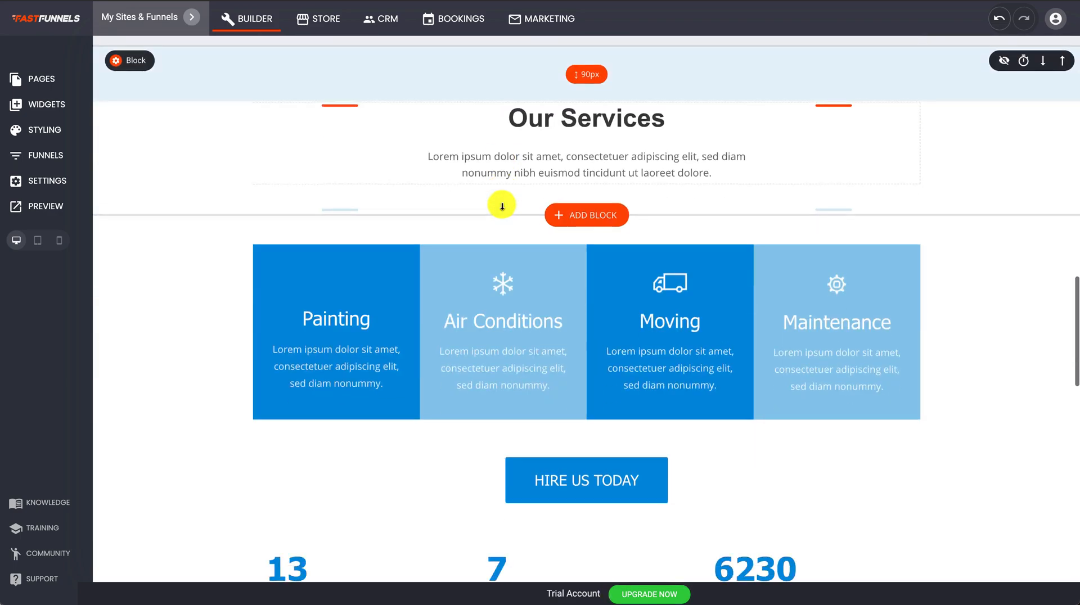
scroll(502, 207, "down", 5)
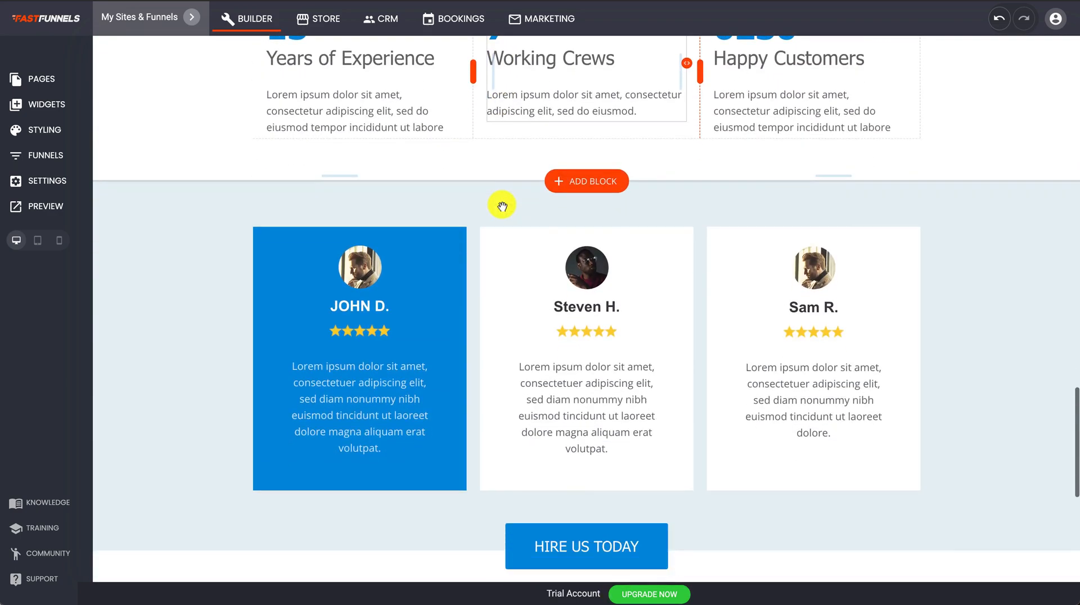
right_click(501, 207)
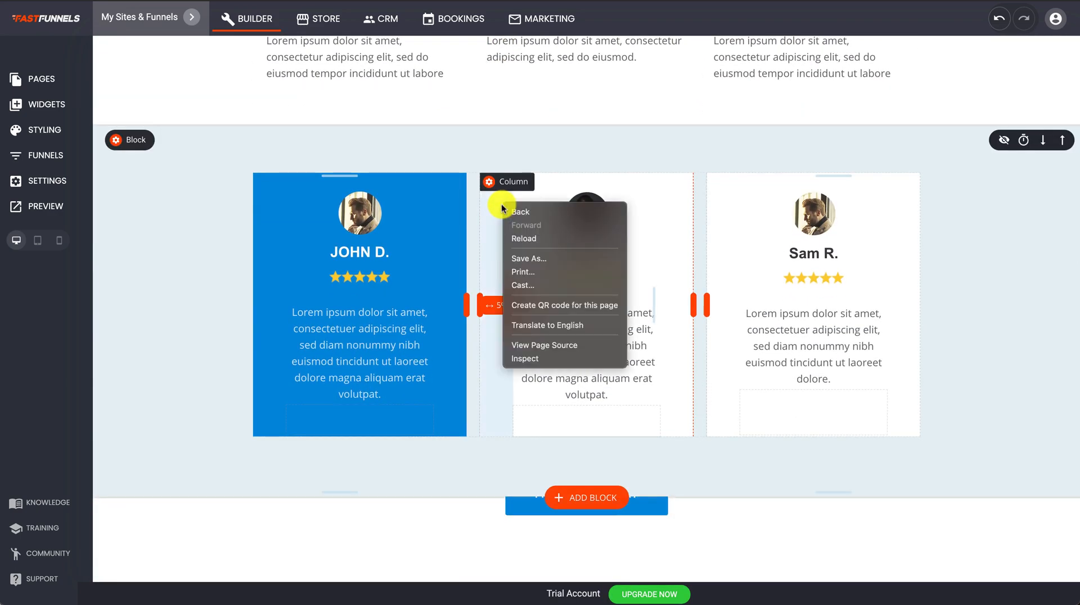
left_click(213, 228)
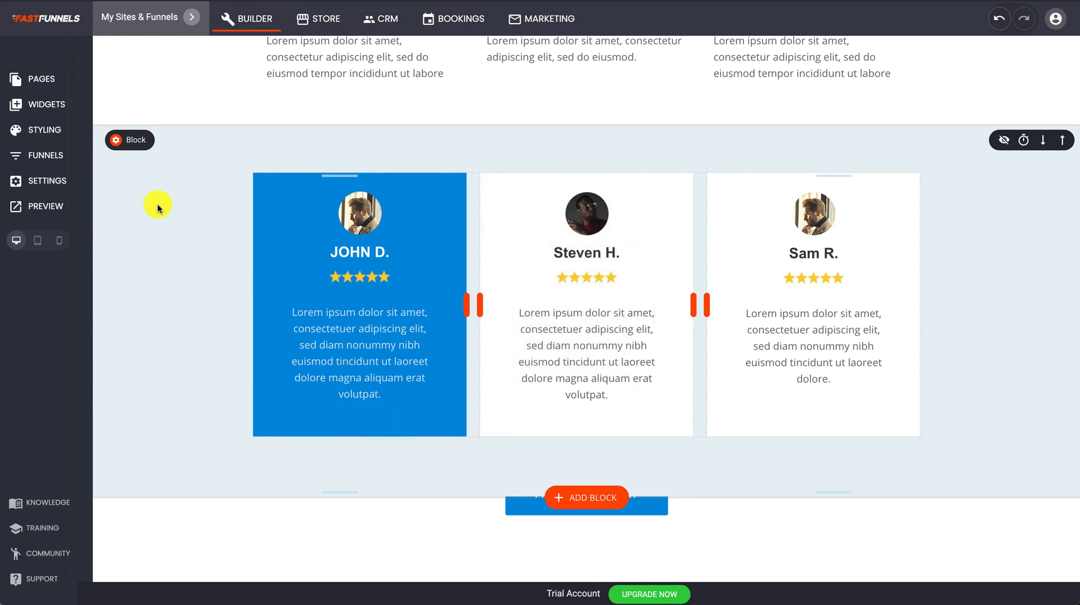
scroll(158, 208, "up", 10)
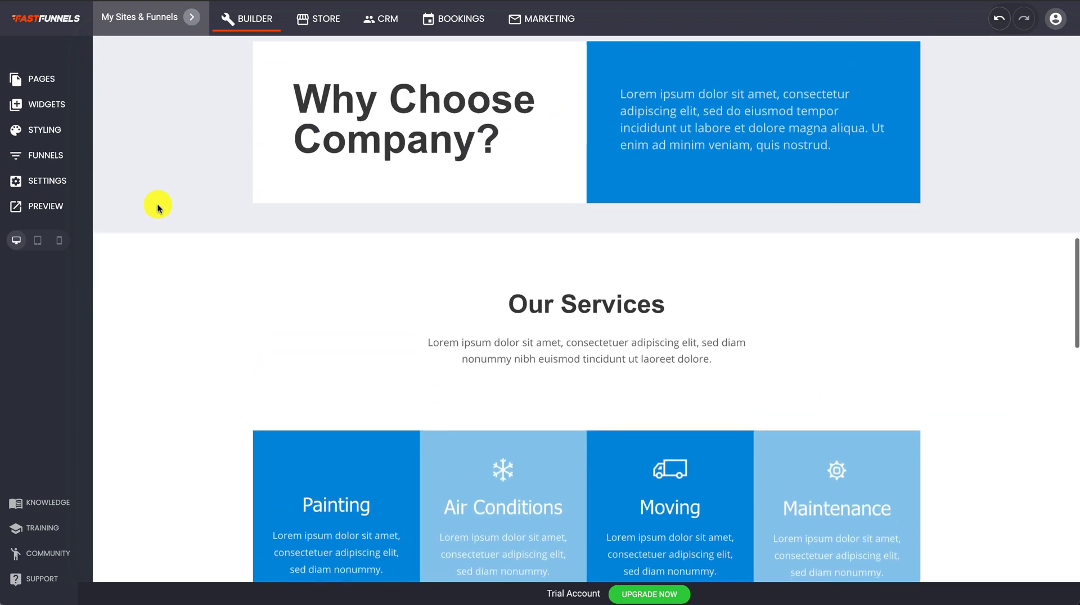
left_click(54, 109)
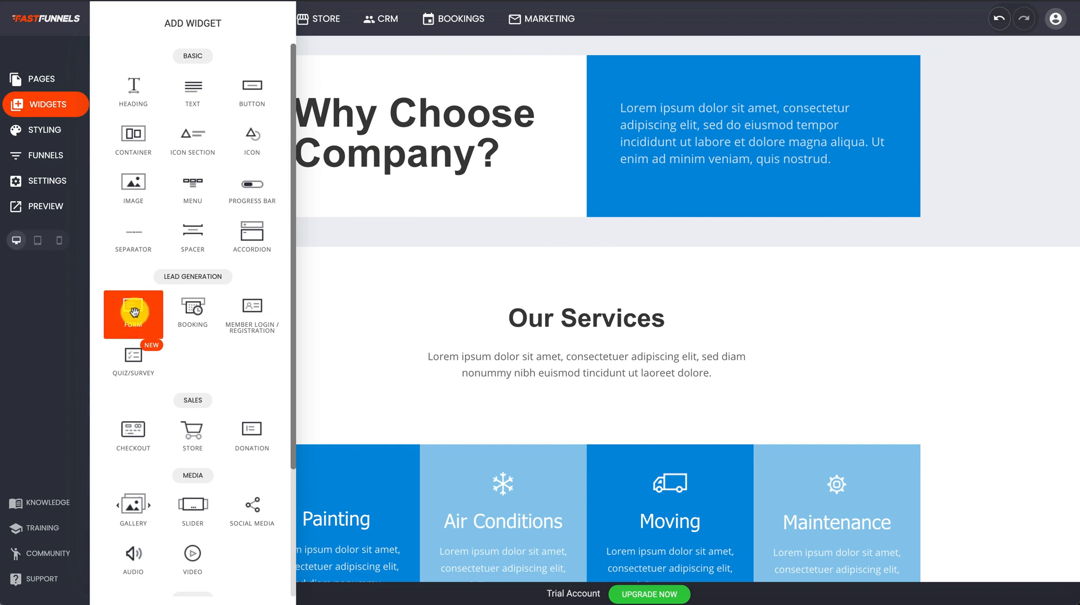
left_click_drag(134, 312, 592, 390)
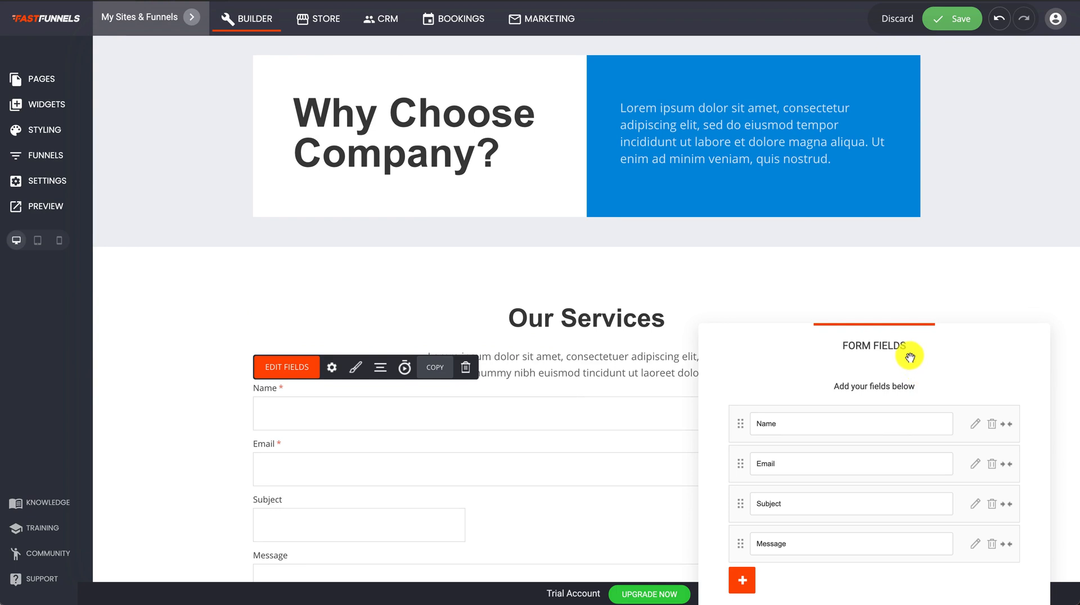
Delete the Message field so only Name, Email and Subject remain.
left_click_drag(910, 356, 733, 78)
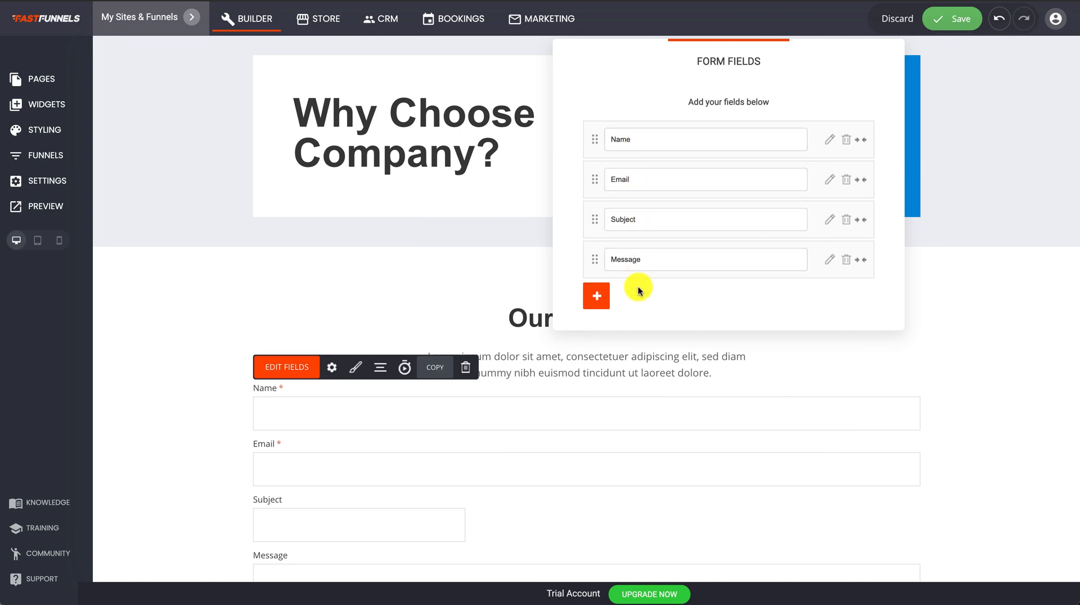
left_click(846, 263)
left_click(608, 255)
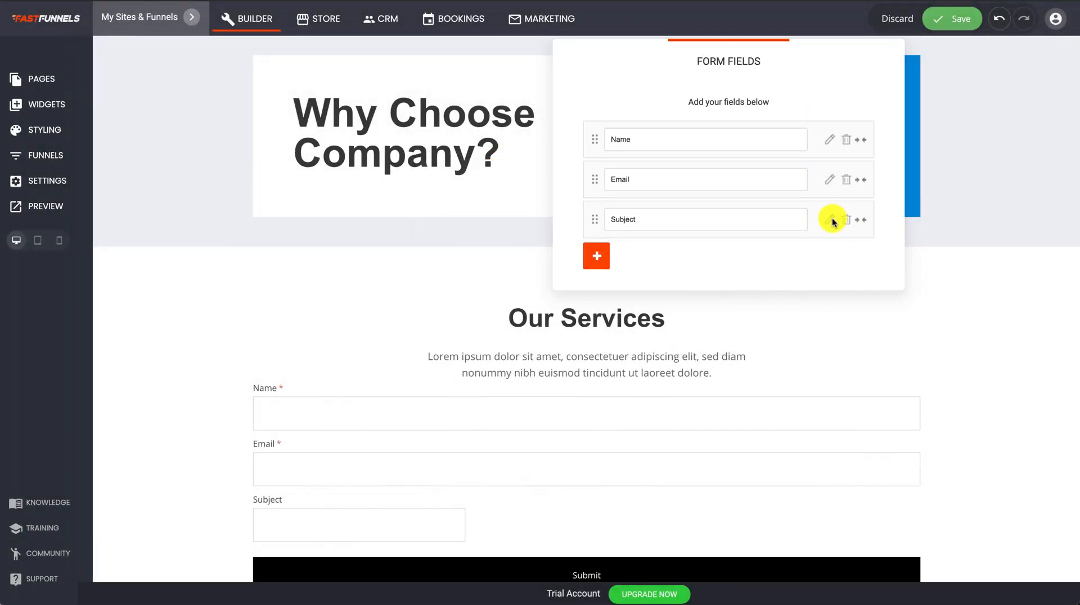
left_click(830, 219)
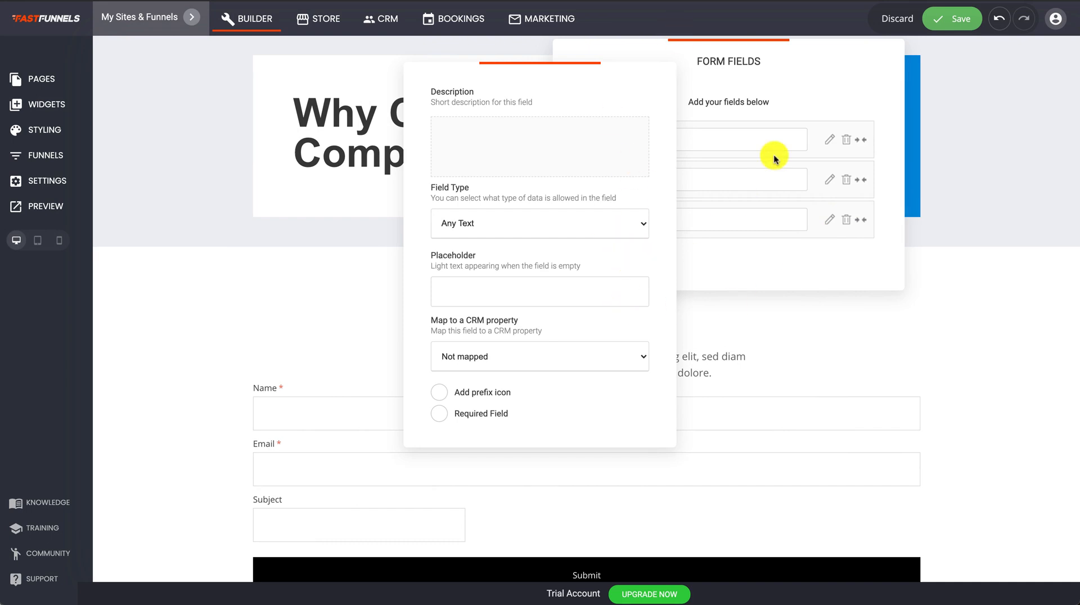
Confirm the Name field is required and mapped to CRM Name, then close the field editors.
left_click(774, 108)
left_click_drag(738, 79, 661, 83)
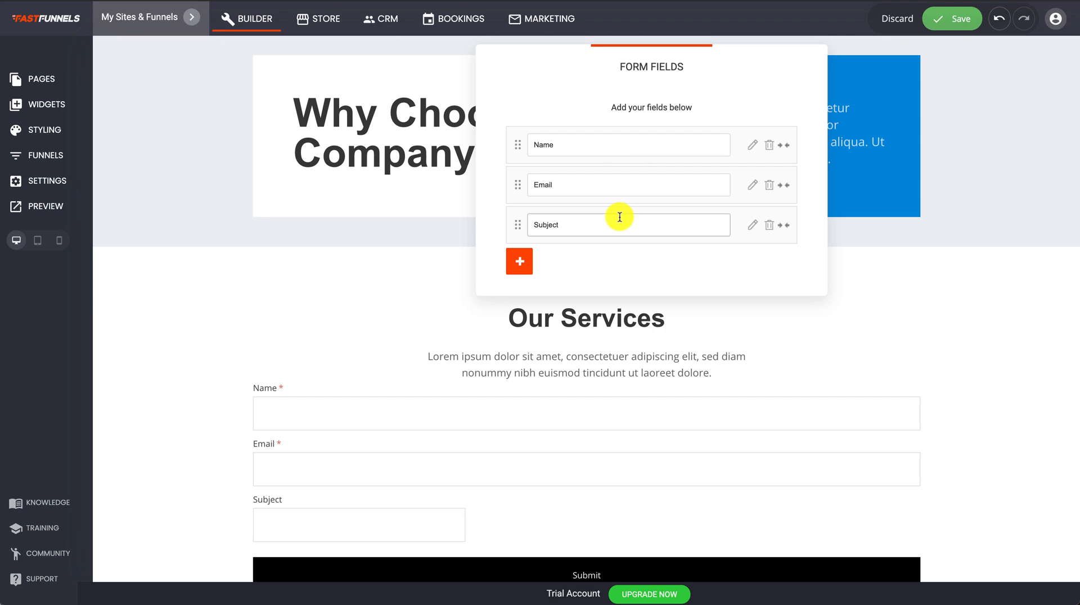
left_click(748, 147)
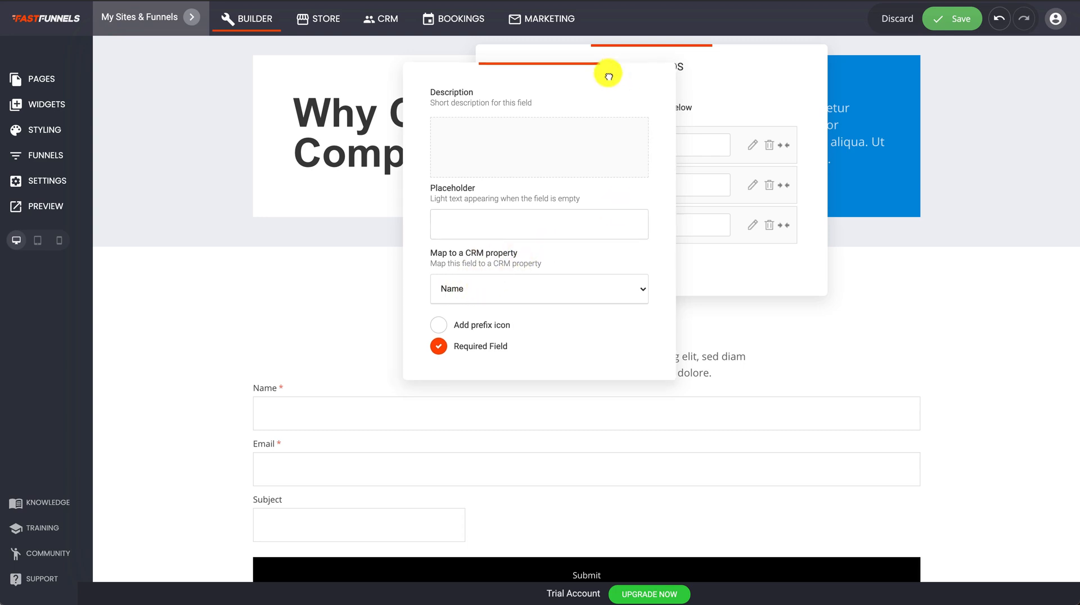
left_click_drag(619, 86, 386, 79)
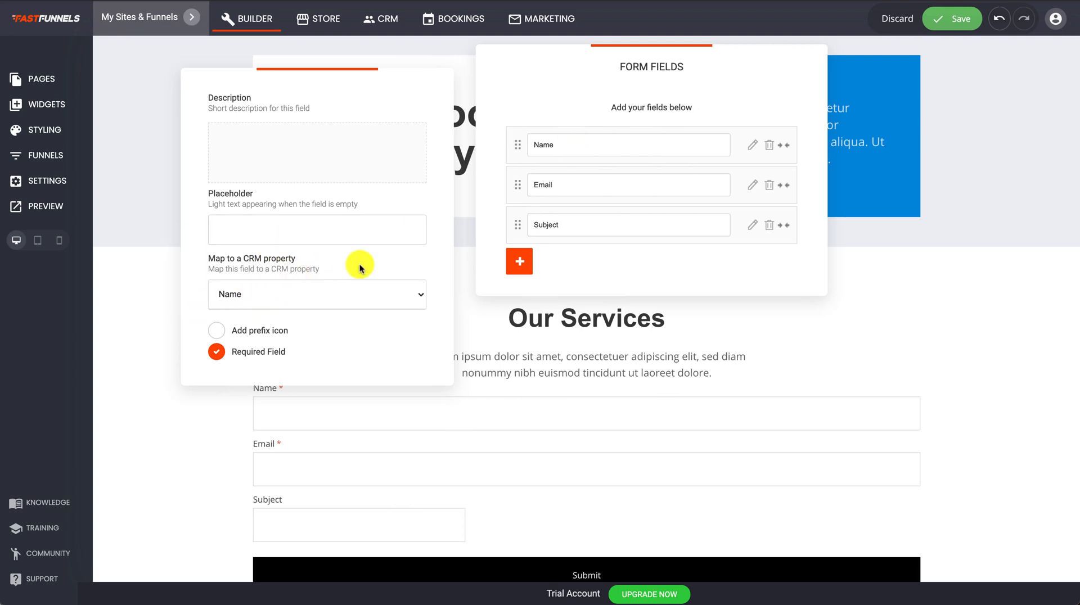
left_click(620, 261)
left_click(677, 383)
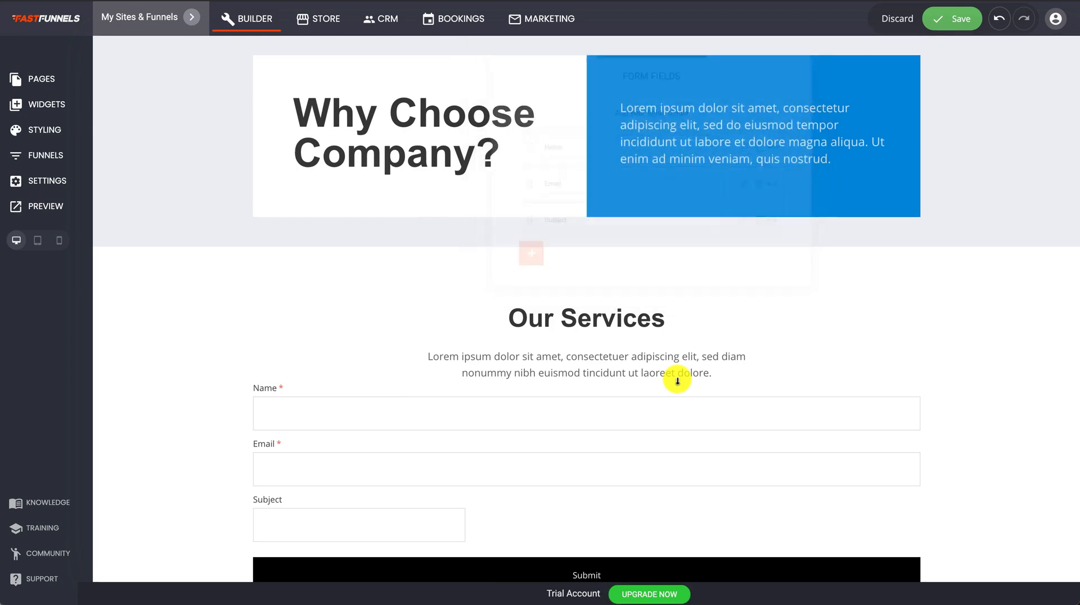
Save the page, check the empty CRM contacts list without adding a contact, and return to Builder.
left_click(956, 22)
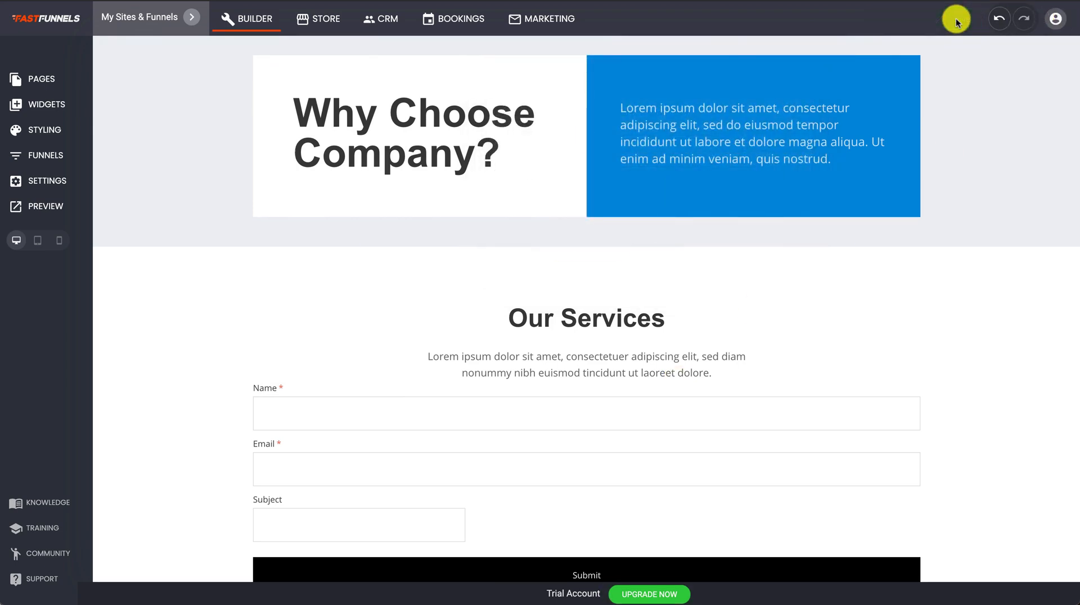
left_click(388, 22)
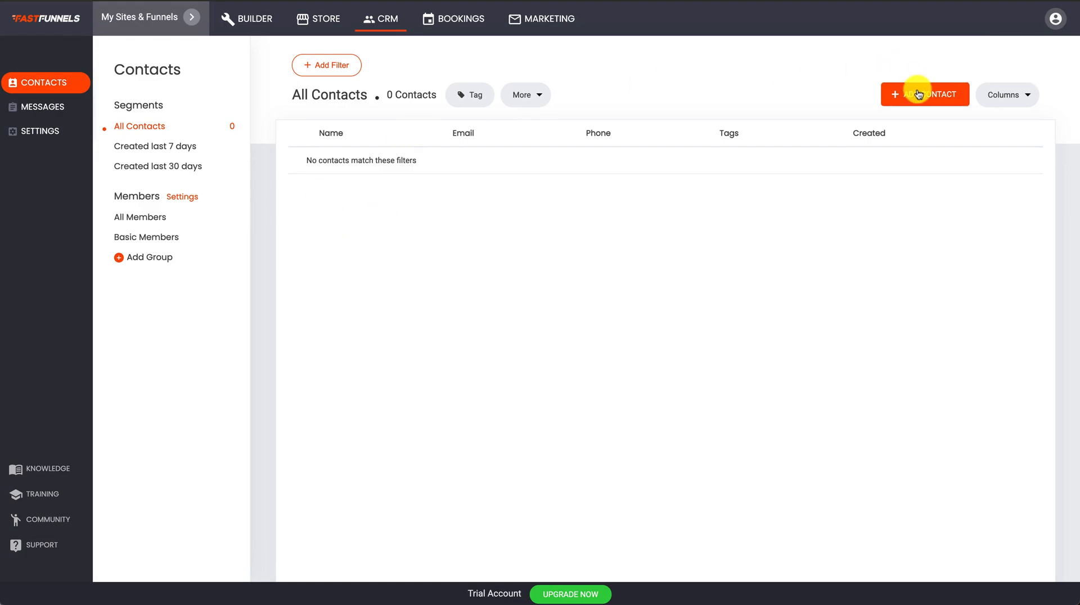
left_click(917, 93)
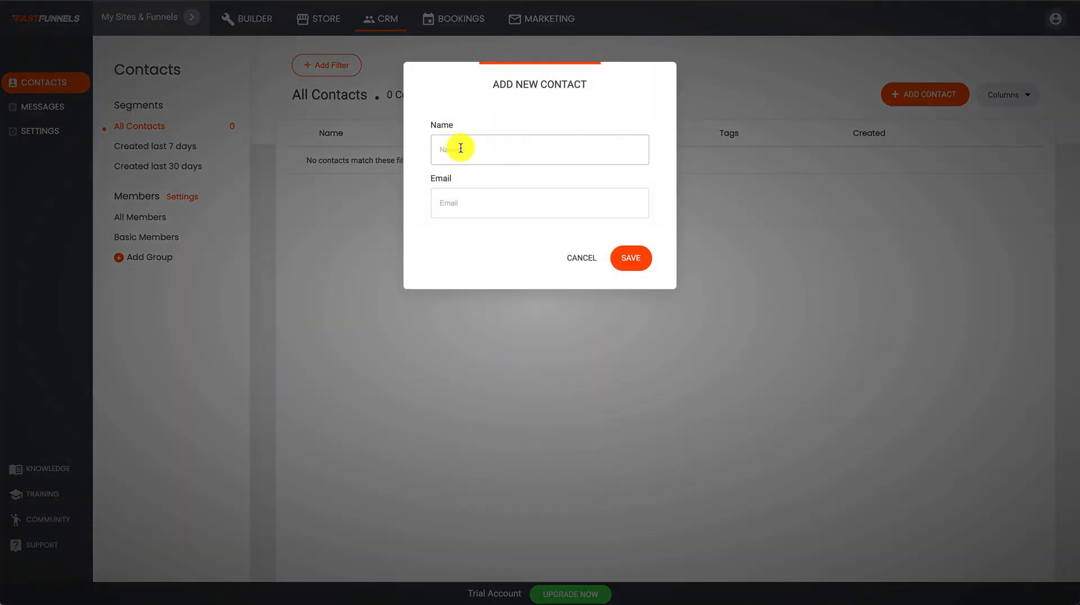
left_click(582, 258)
left_click(263, 21)
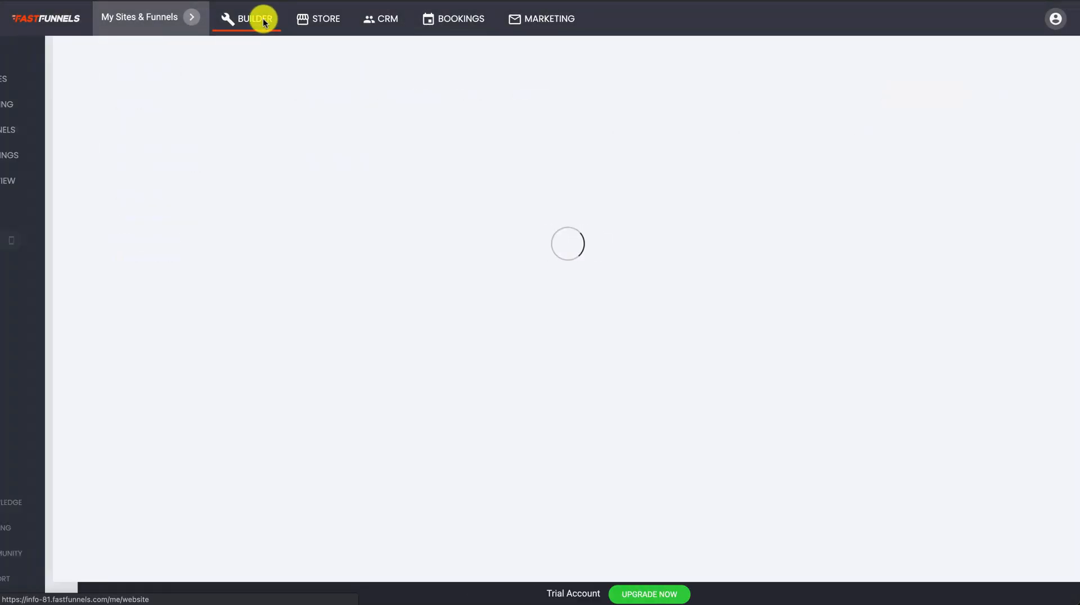
Narrow the form column to about 605px, align it center, and save.
scroll(487, 308, "down", 15)
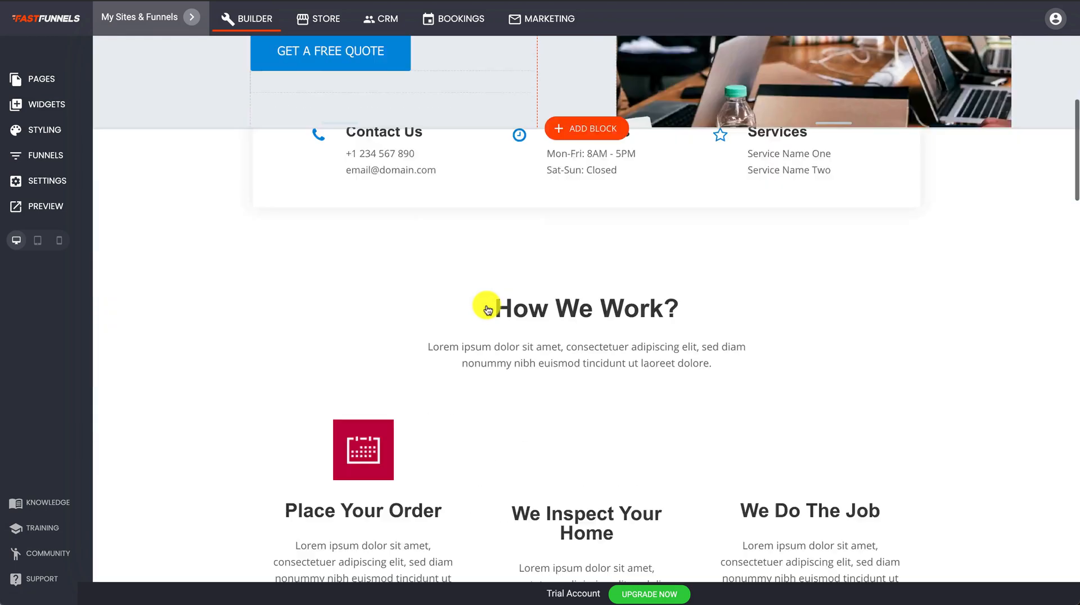
scroll(487, 308, "down", 7)
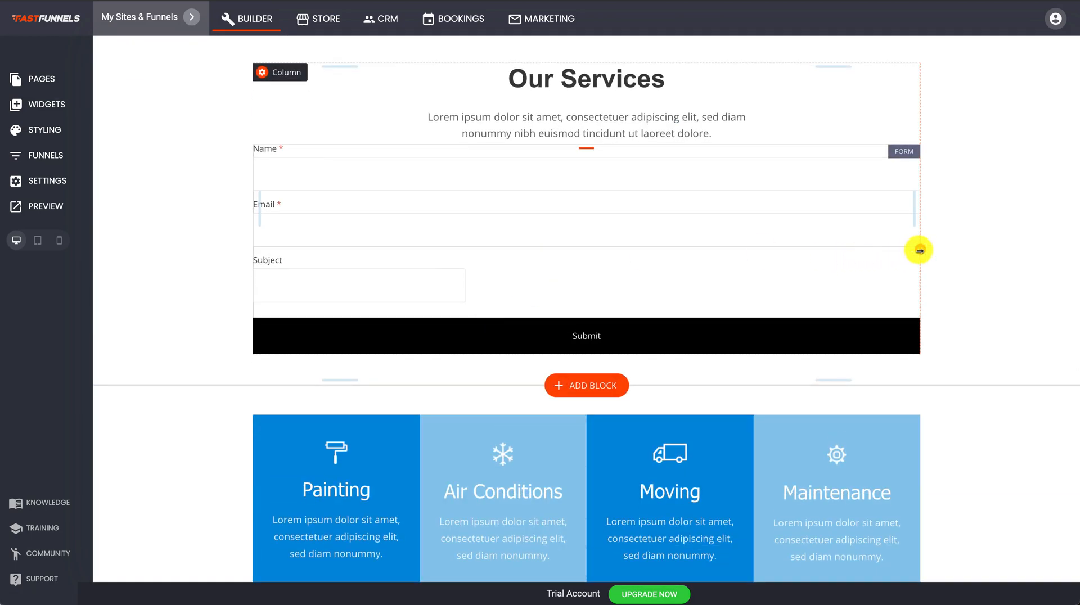
left_click_drag(917, 250, 626, 236)
left_click(484, 212)
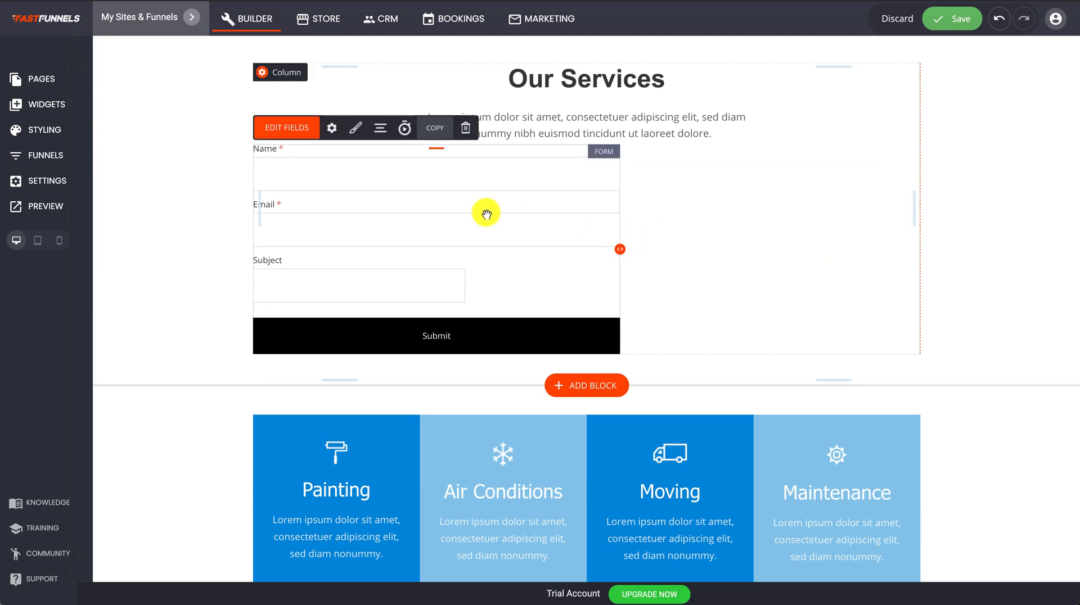
left_click(379, 129)
left_click(393, 84)
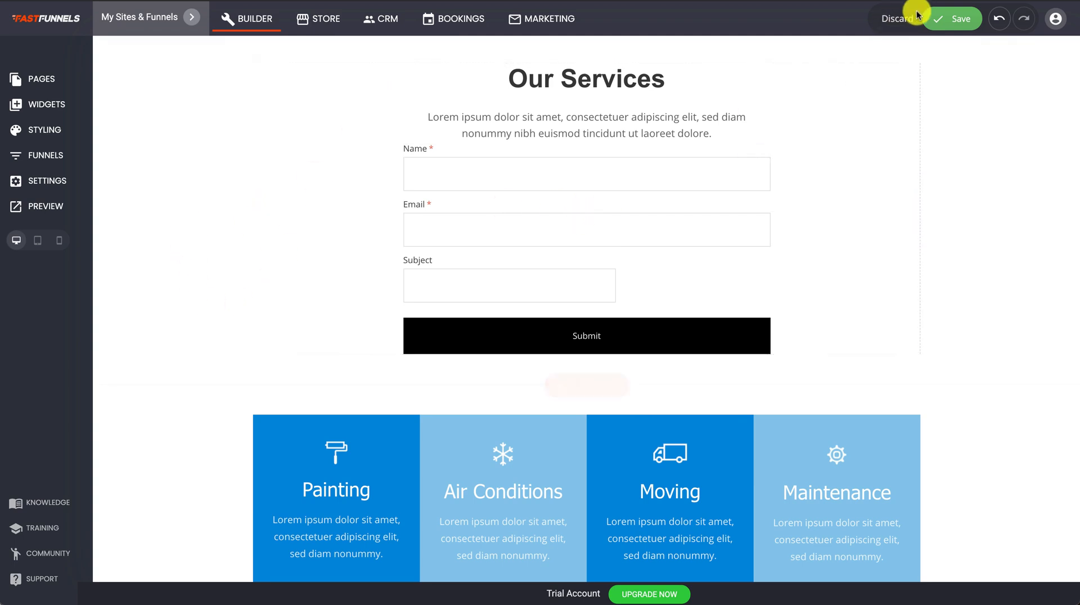
left_click(940, 27)
left_click(512, 218)
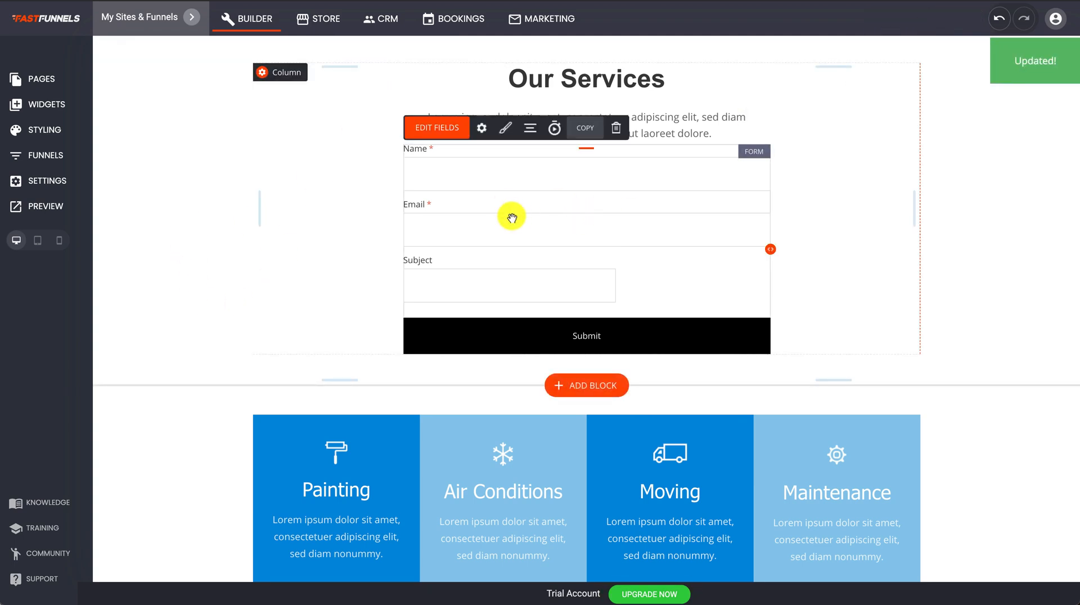
In Labels and Fields Style, switch the form font to Roboto and enlarge the text to 18px.
left_click(501, 130)
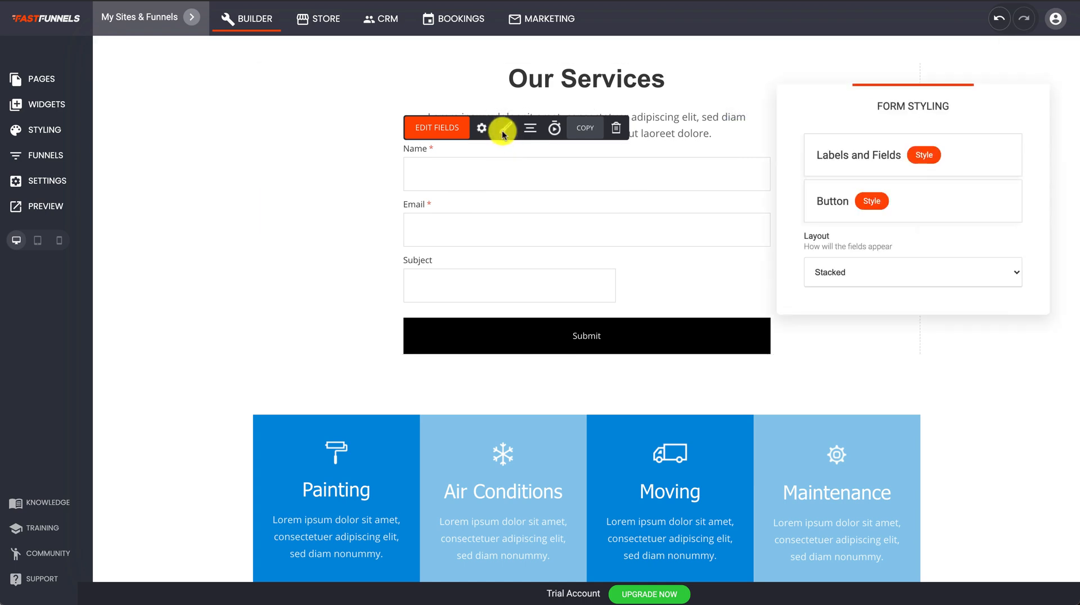
left_click(925, 157)
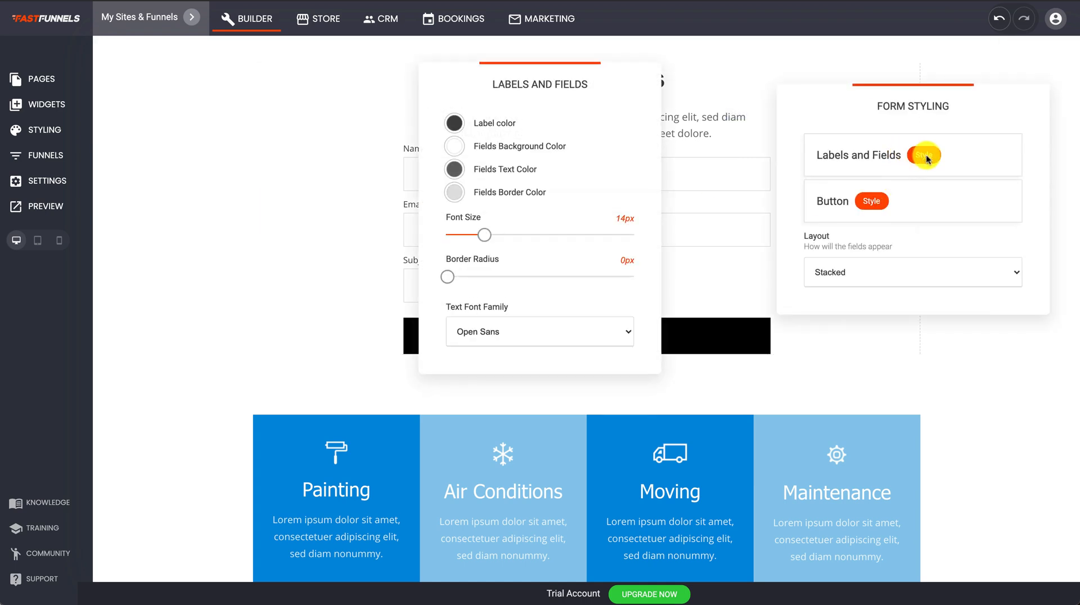
left_click_drag(494, 96, 245, 104)
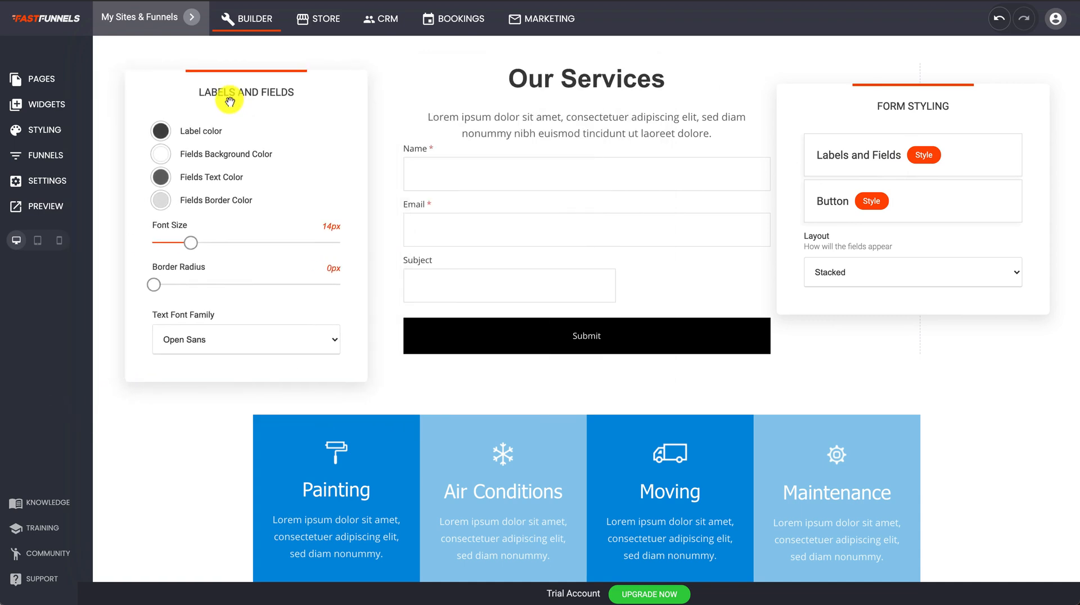
left_click_drag(191, 249, 297, 293)
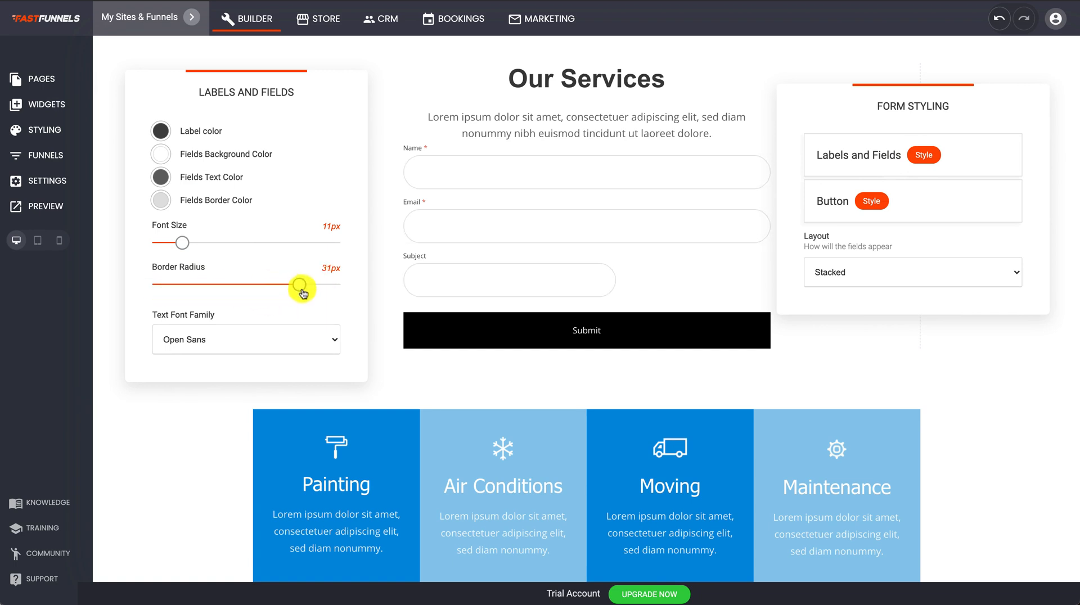
left_click(262, 340)
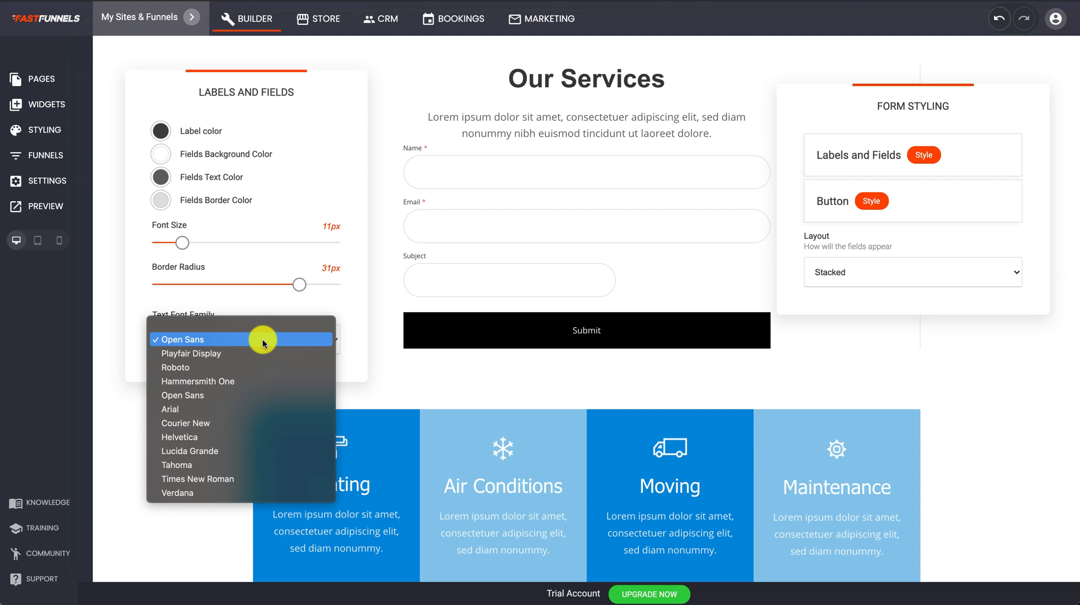
left_click(230, 369)
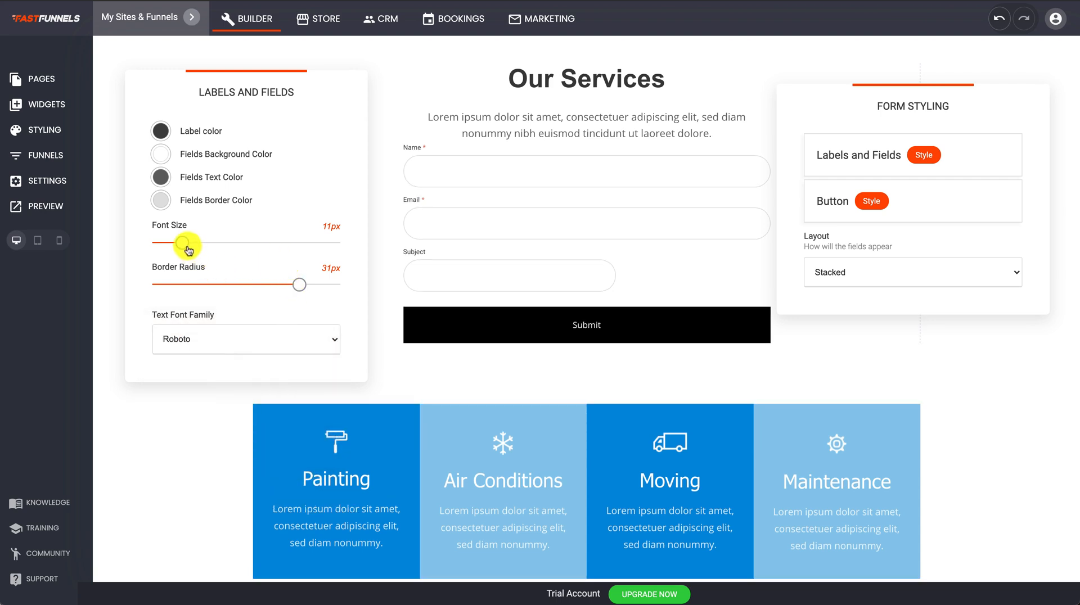
left_click_drag(188, 250, 204, 253)
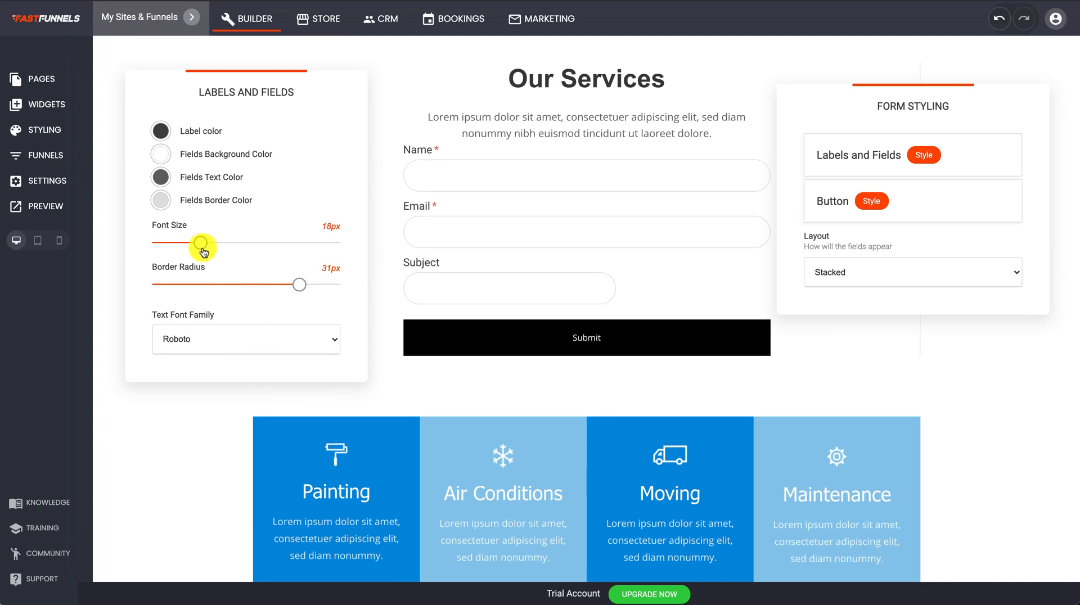
Colour the form labels with the teal Global Color #028090 and close the styling panels.
left_click(160, 132)
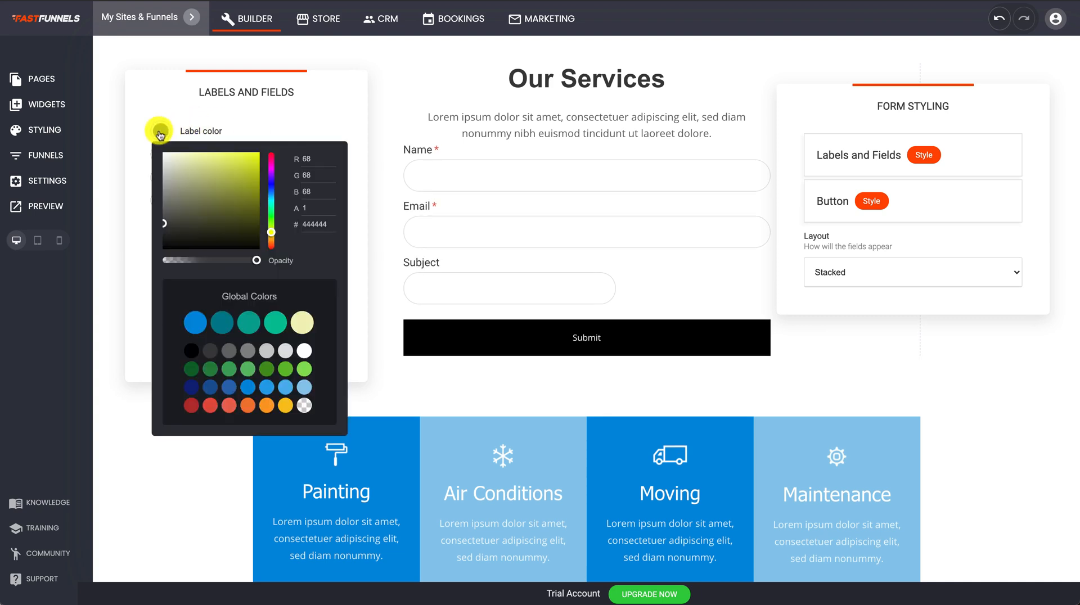
mouse_move(248, 163)
left_mouse_down()
mouse_move(248, 183)
mouse_move(213, 235)
mouse_move(298, 218)
left_mouse_up()
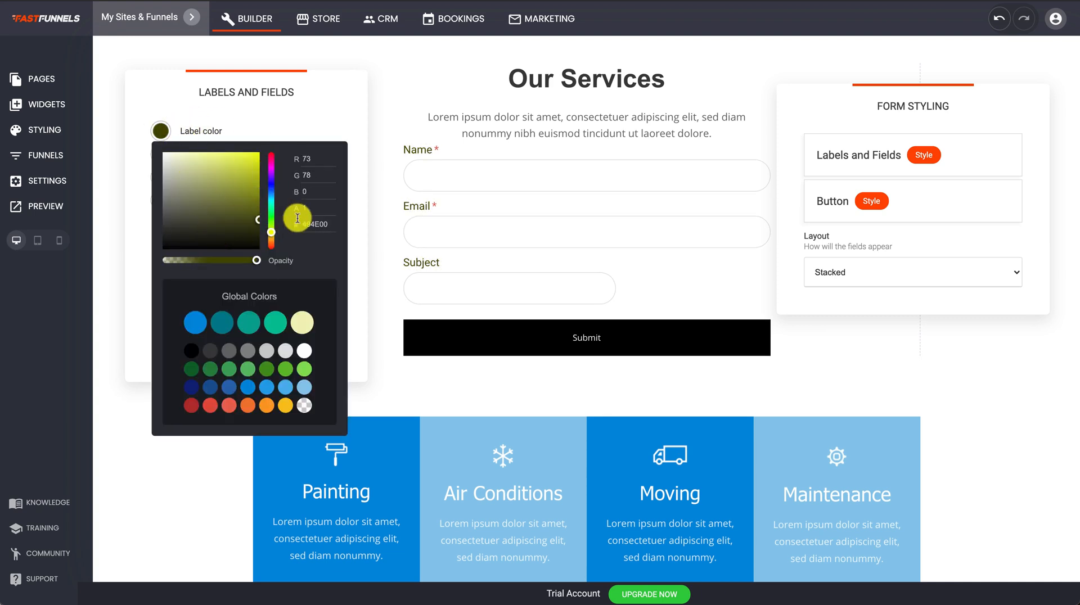
left_click(222, 321)
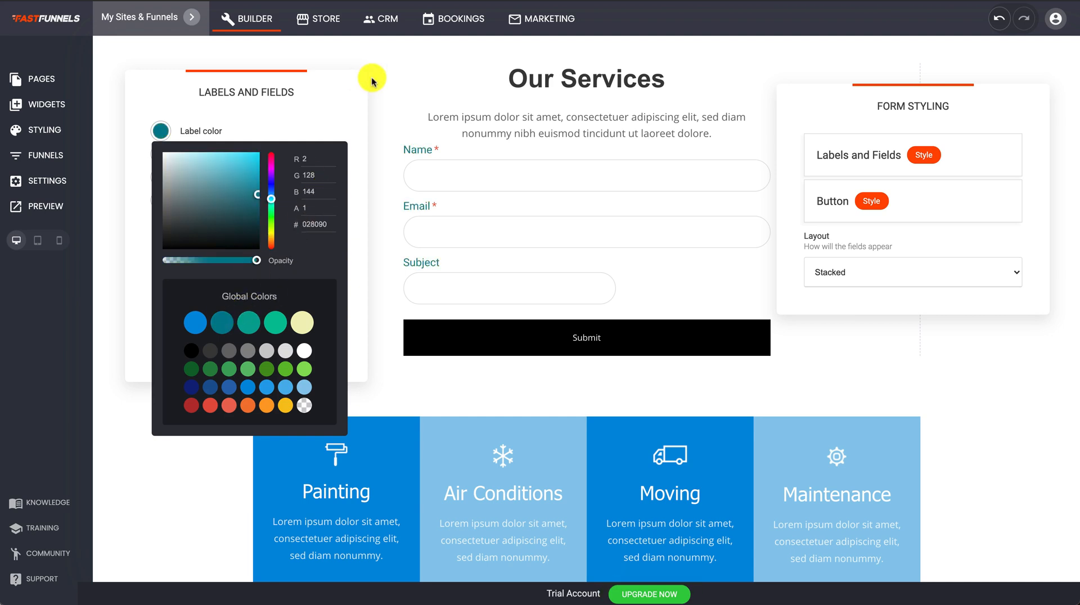
left_click(317, 119)
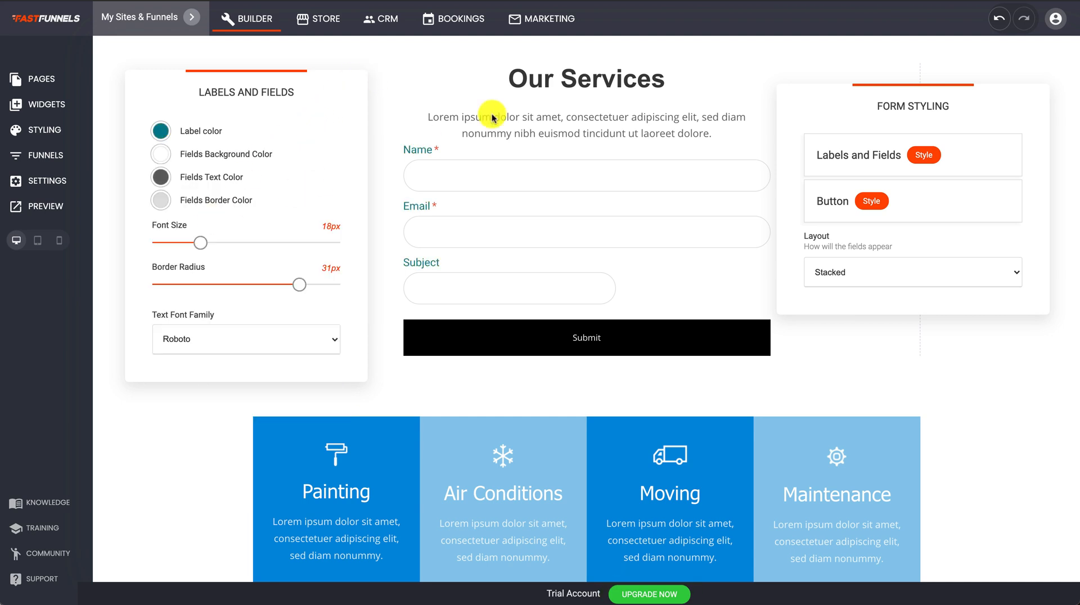
left_click(530, 96)
left_click(599, 132)
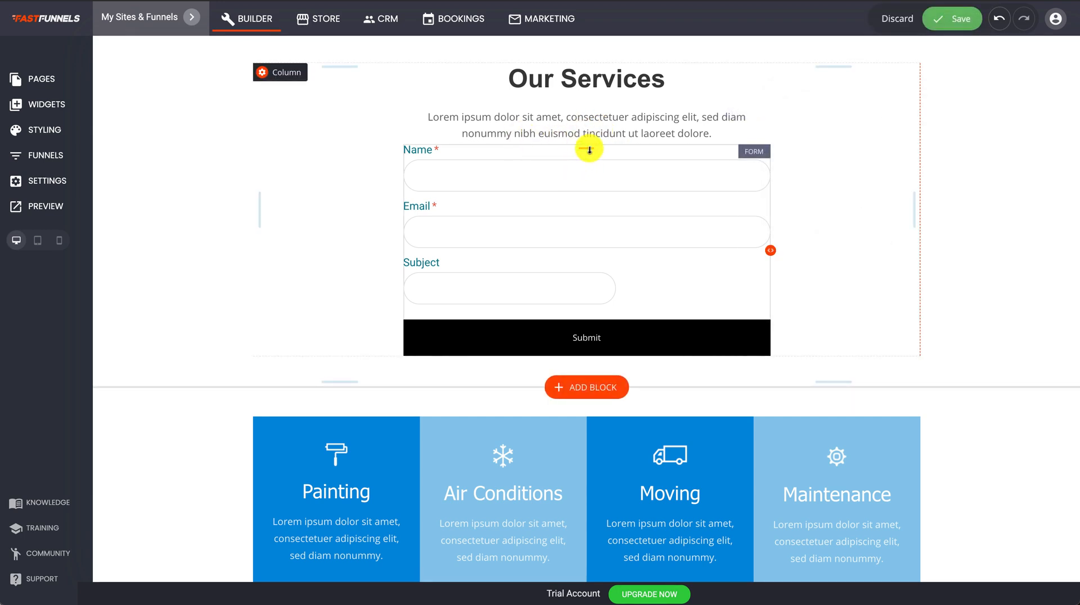
Add about 35px of top padding above the form, save, and reopen its field list.
left_click_drag(589, 150, 585, 178)
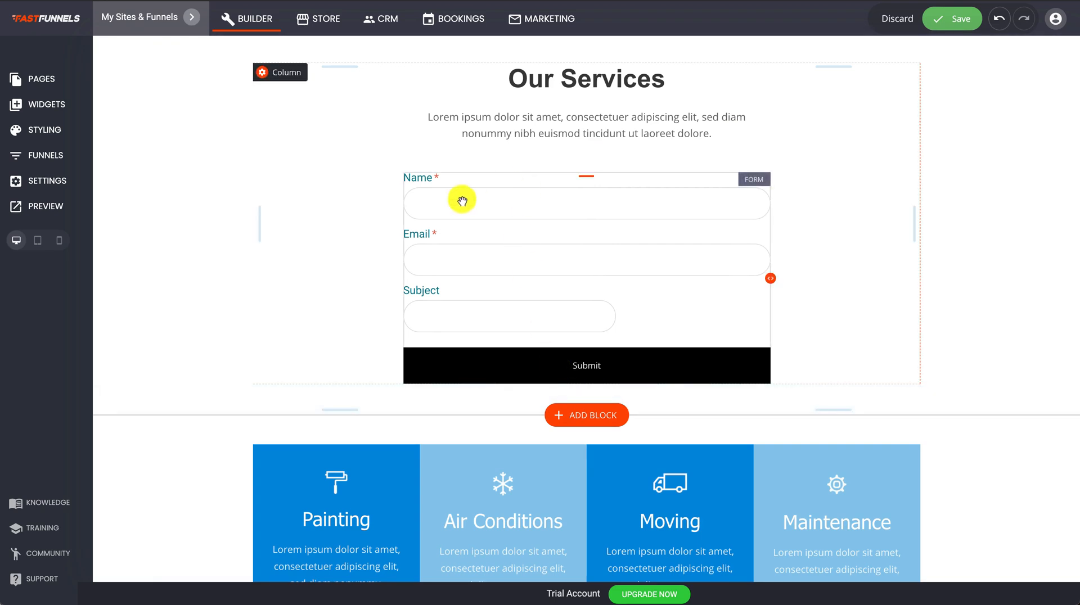
left_click(951, 18)
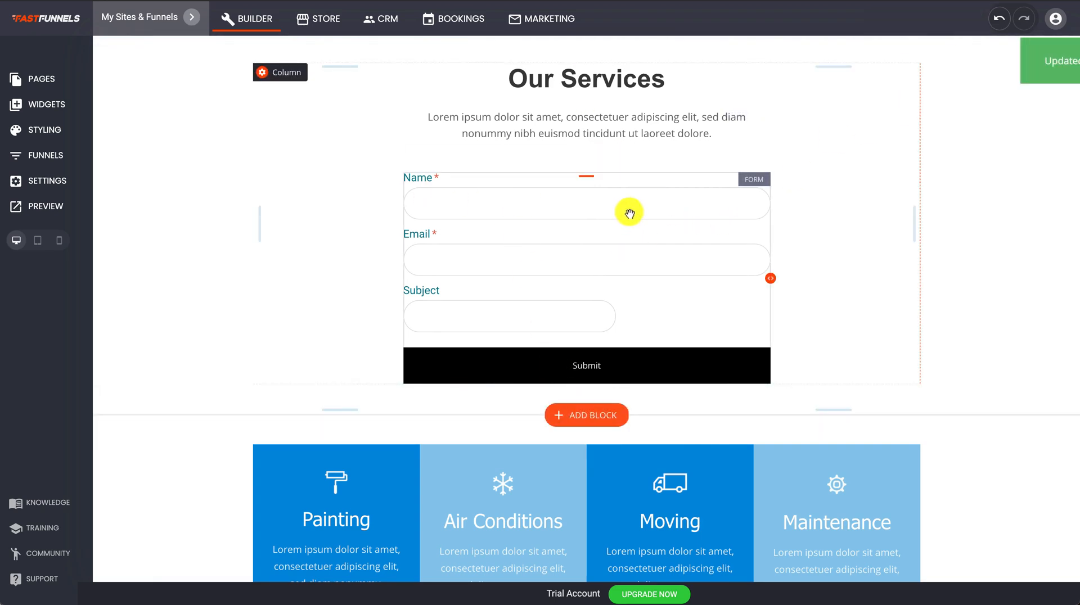
left_click(440, 156)
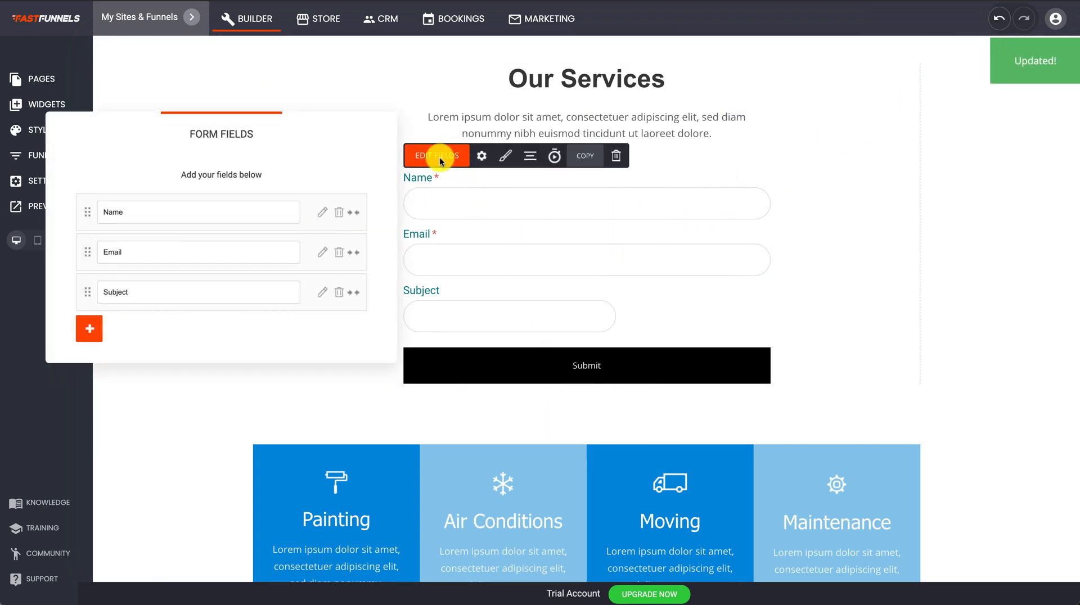
Add a Website field to the form with a globe prefix icon.
left_click(90, 331)
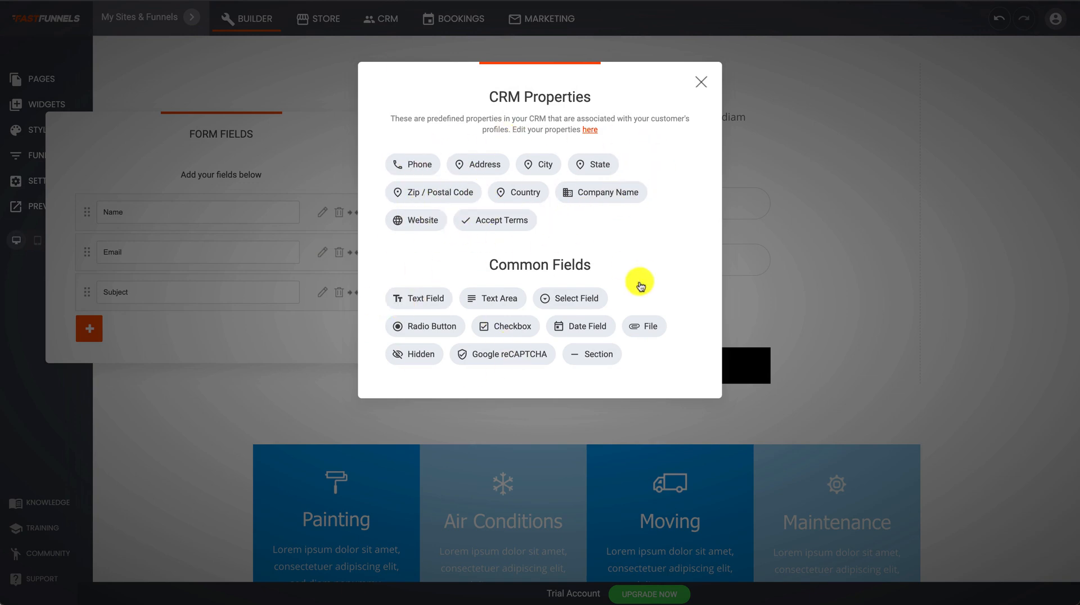
left_click(420, 221)
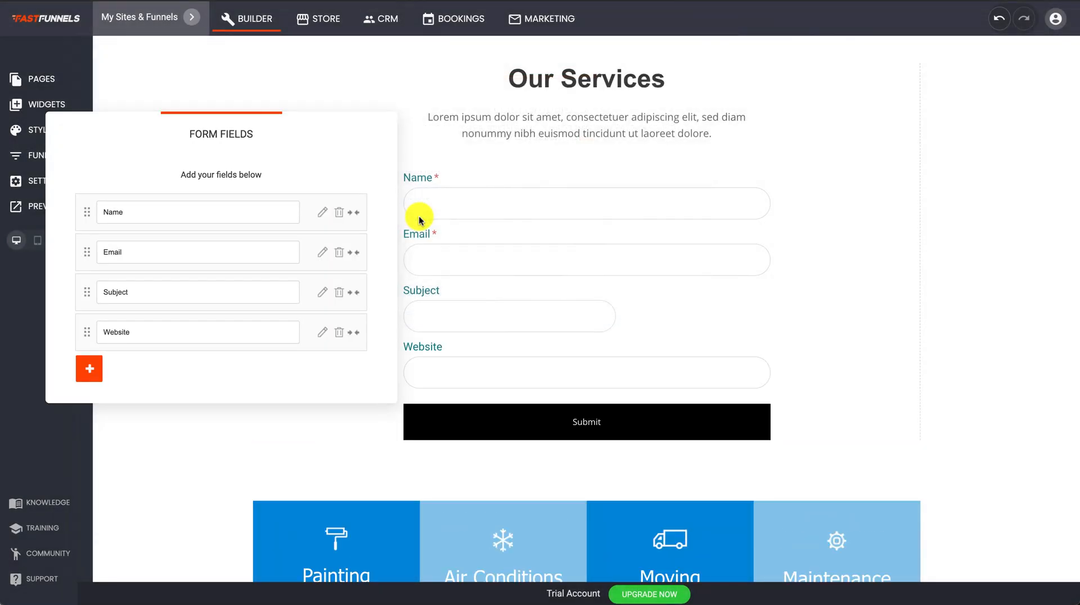
left_click(321, 333)
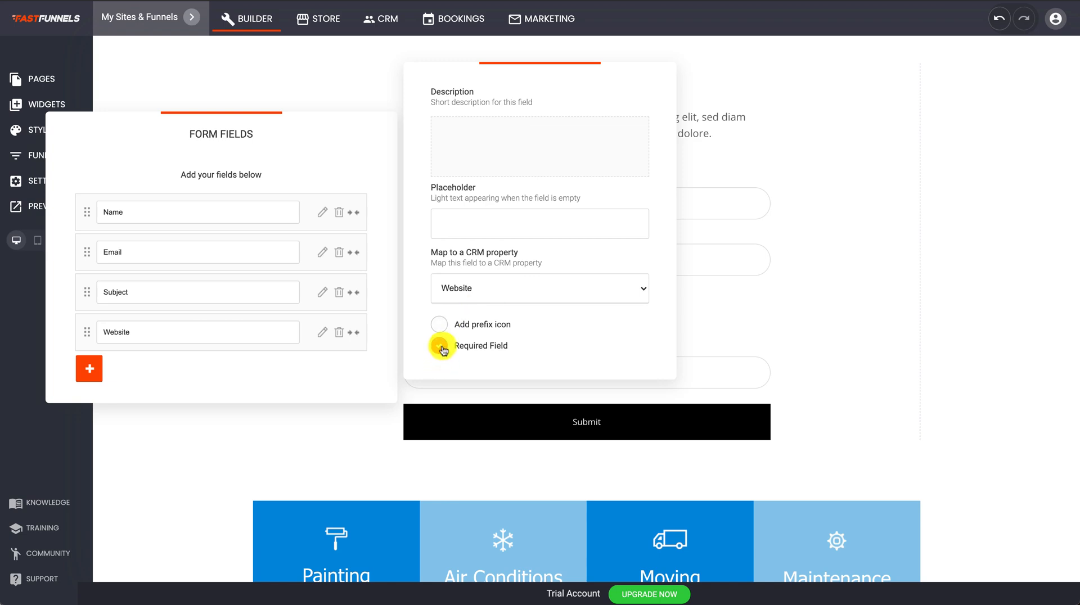
left_click(441, 325)
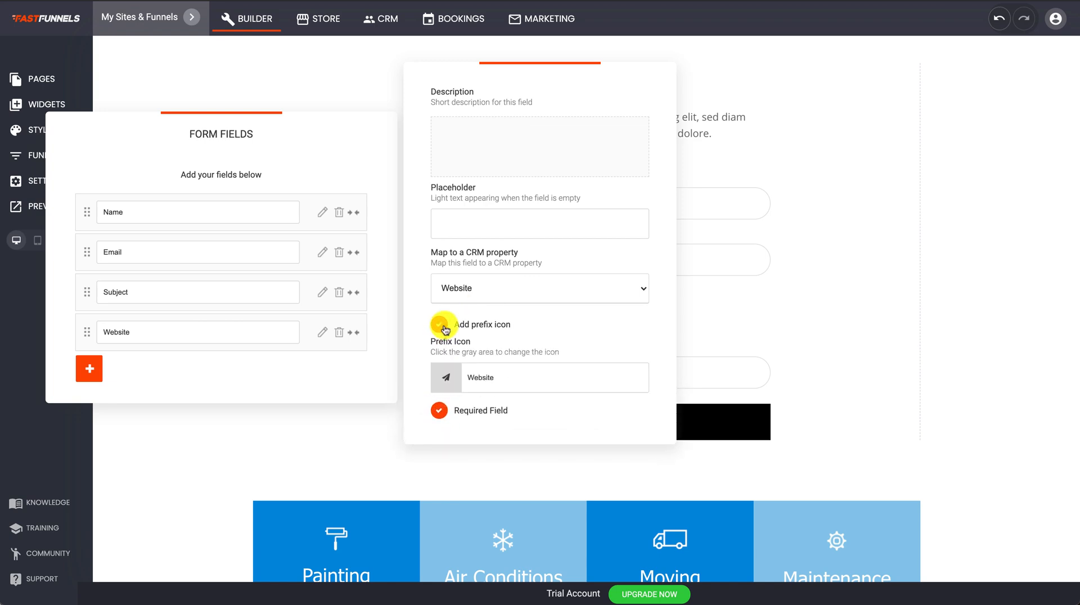
left_click(446, 379)
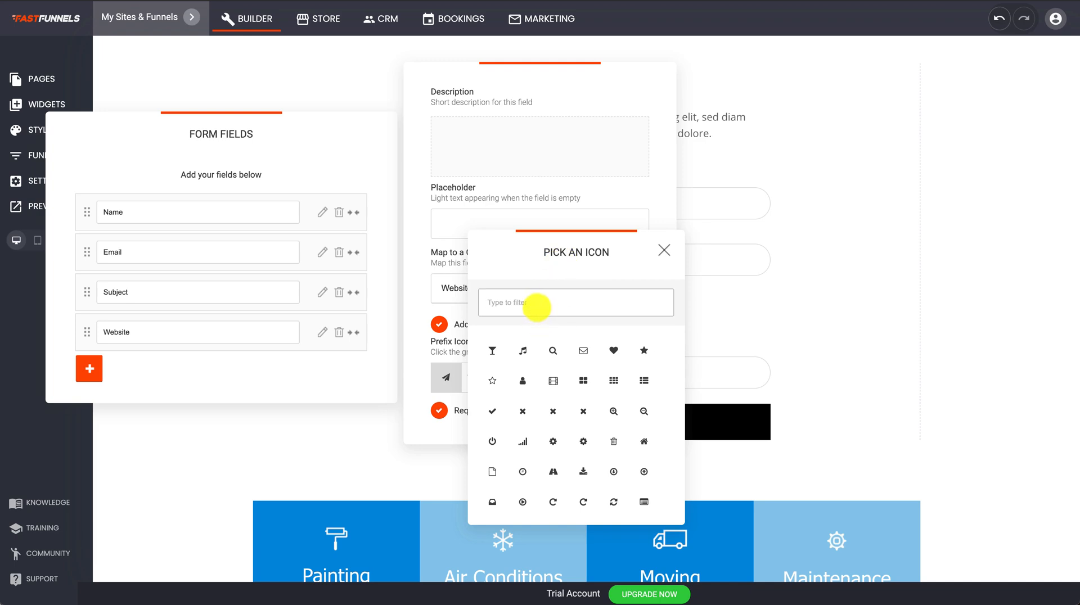
type("glob")
left_click(492, 350)
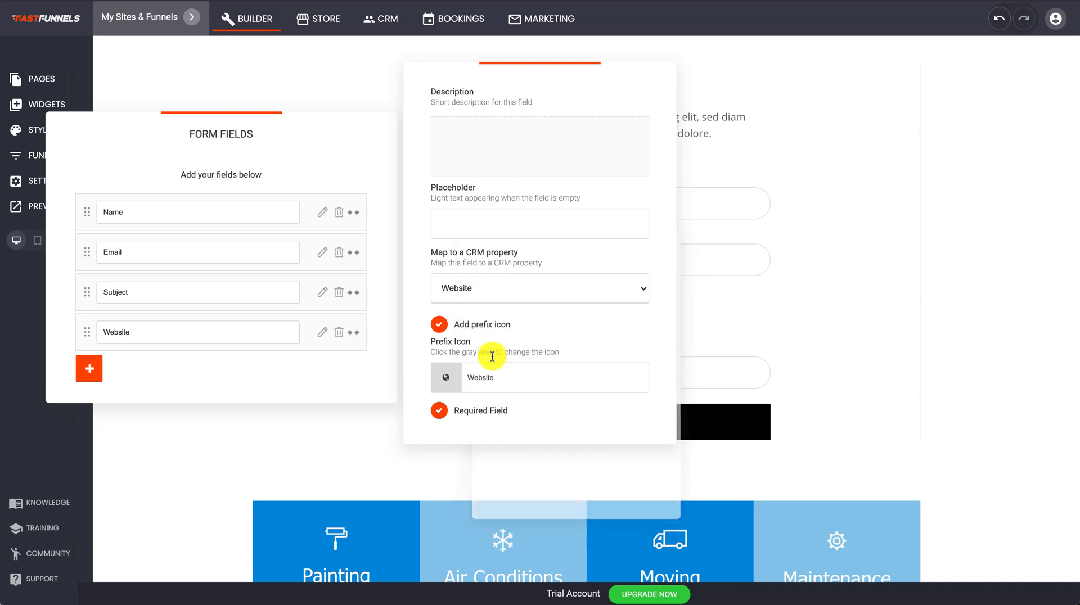
Close the field panels and save the page.
left_click(336, 410)
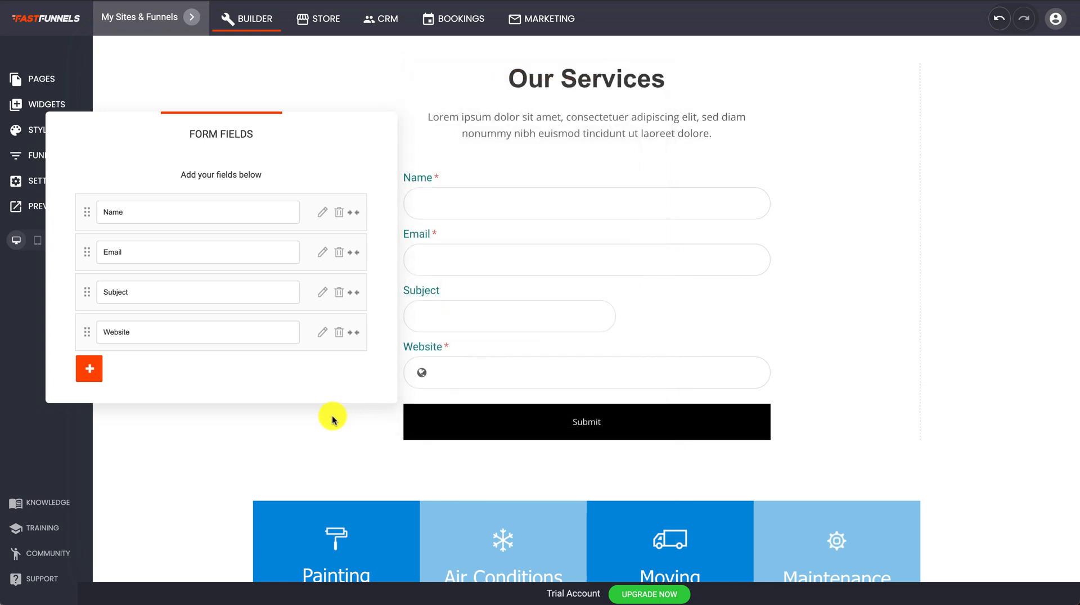
left_click(321, 430)
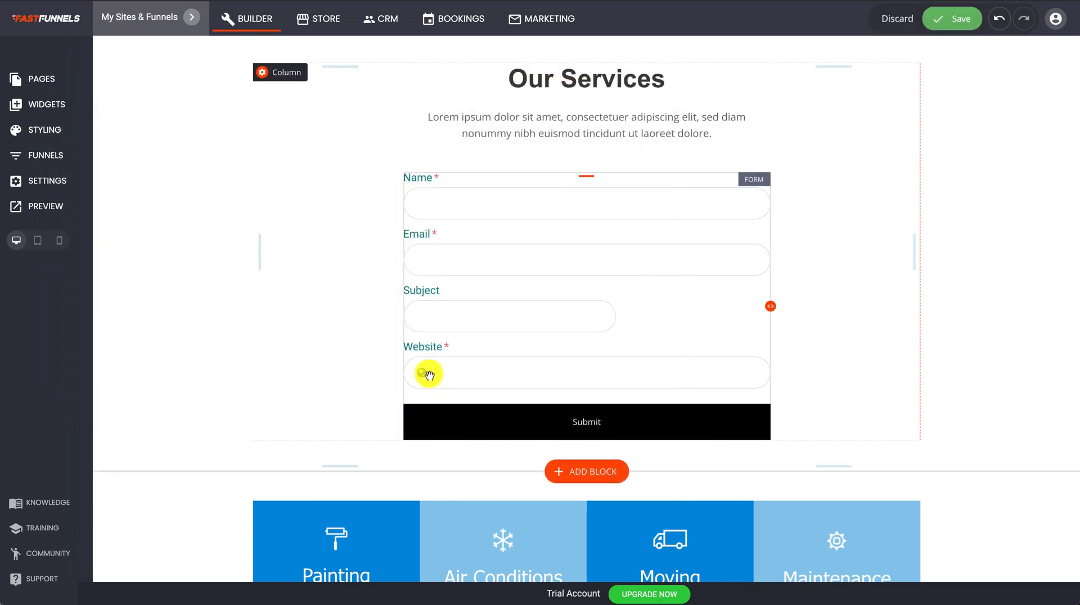
left_click(960, 23)
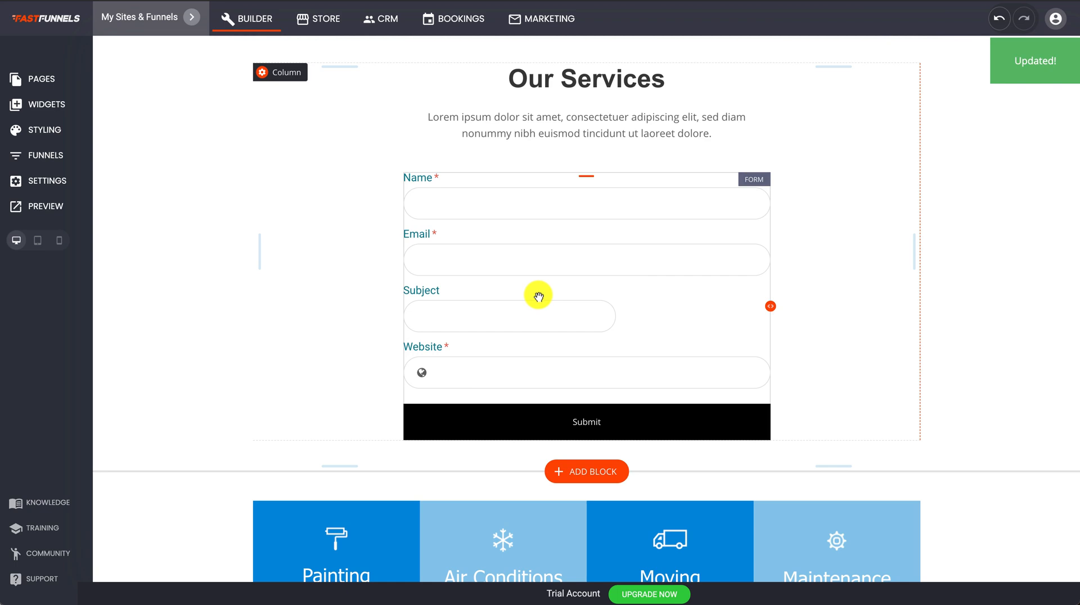
left_click(494, 210)
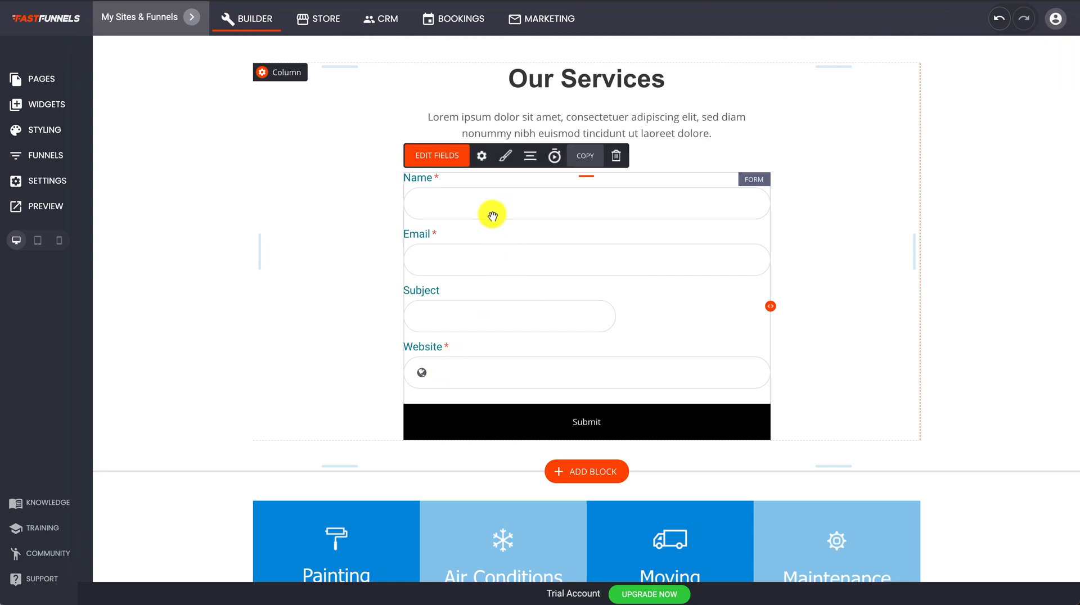
Set the Website field's placeholder to 'Enter your website here...' and save the page.
left_click(445, 154)
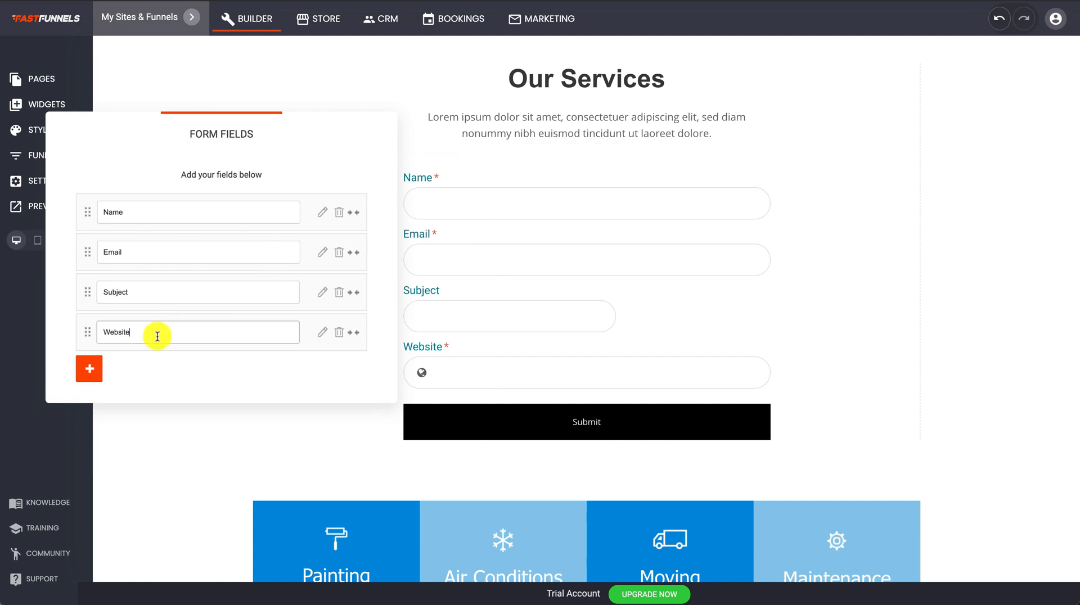
left_click(322, 332)
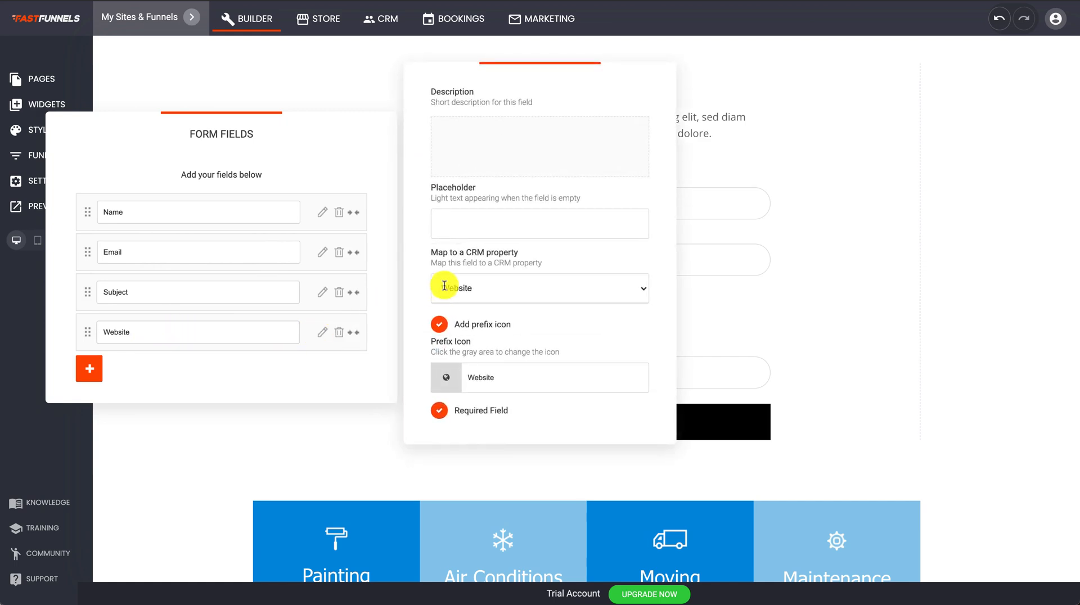
left_click(474, 221)
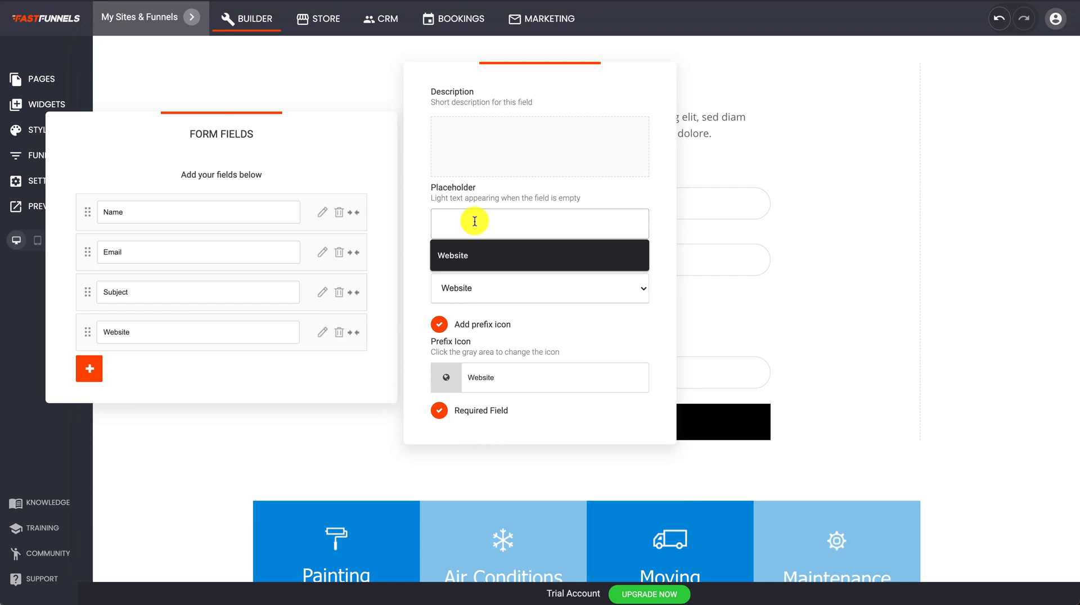
type("Enty")
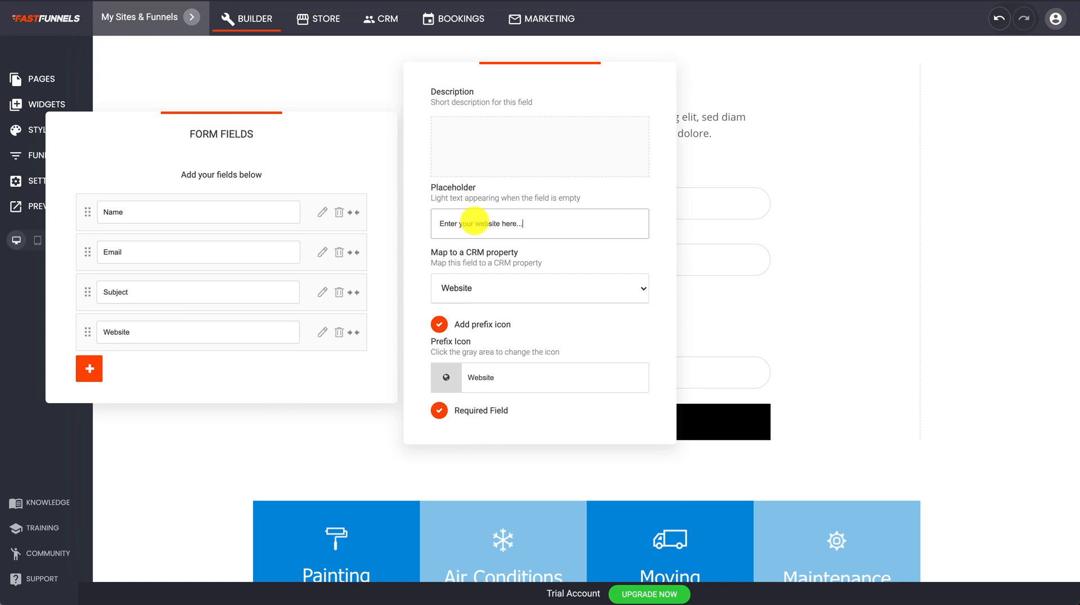
left_click_drag(537, 223, 408, 226)
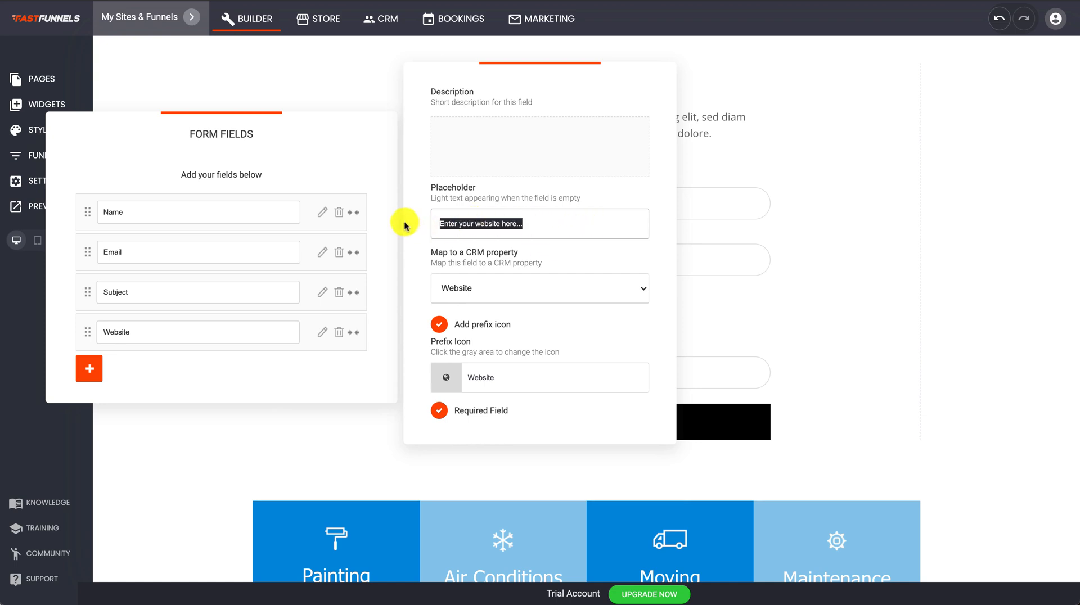
left_click(256, 375)
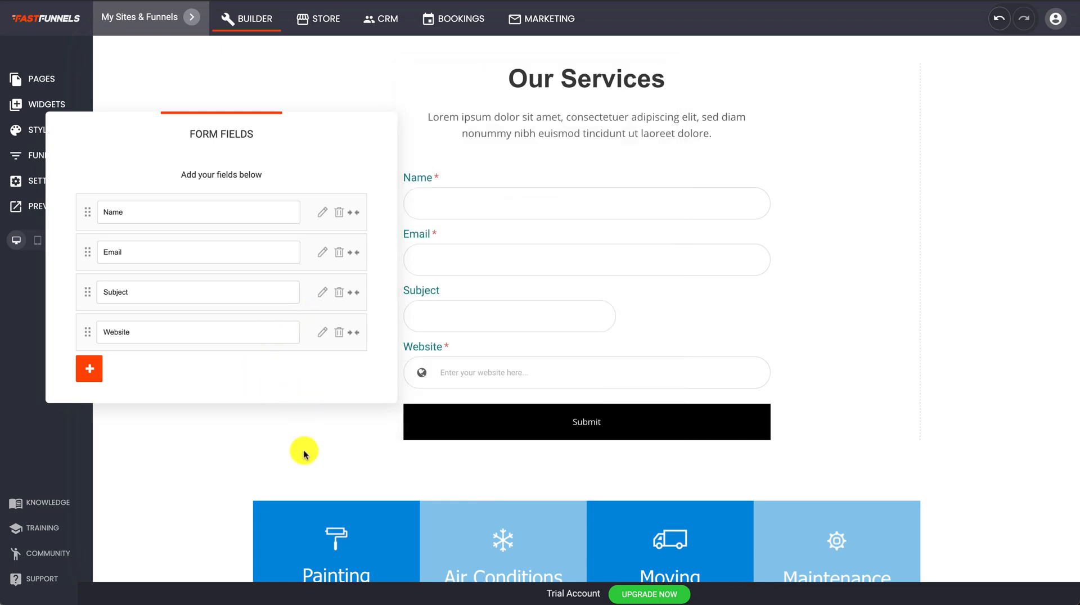
left_click(446, 379)
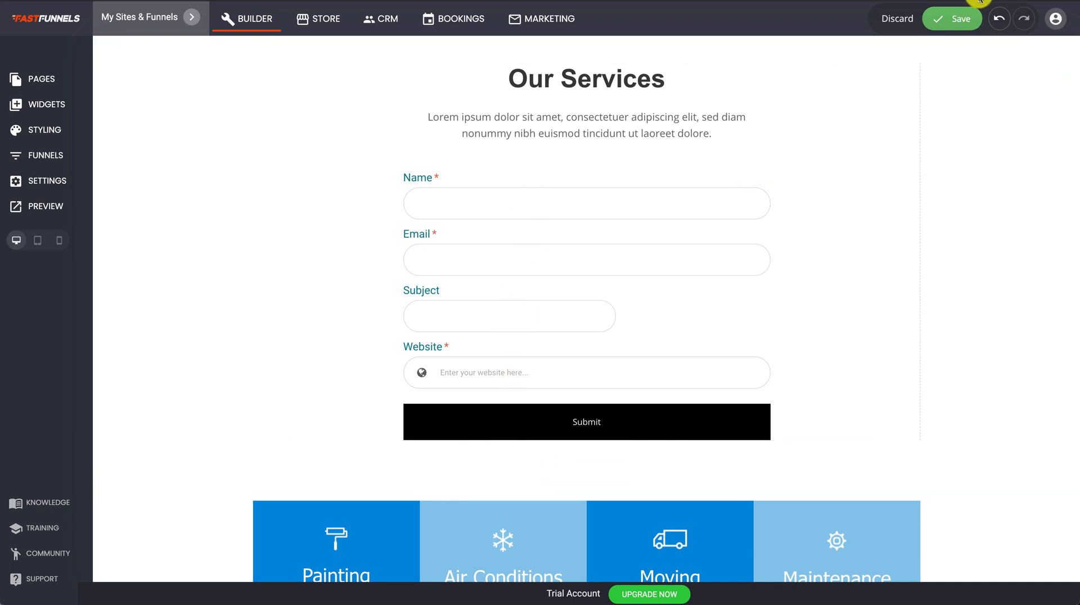
left_click(963, 19)
left_click(495, 260)
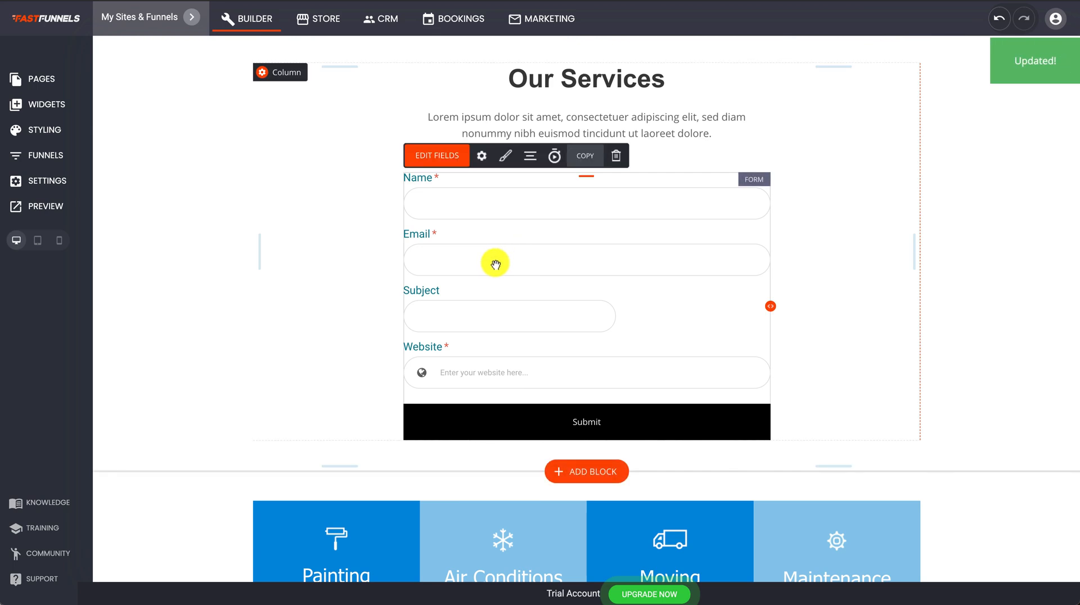
From the new-field CRM Properties list, follow the 'here' link to Customer Properties.
left_click(438, 156)
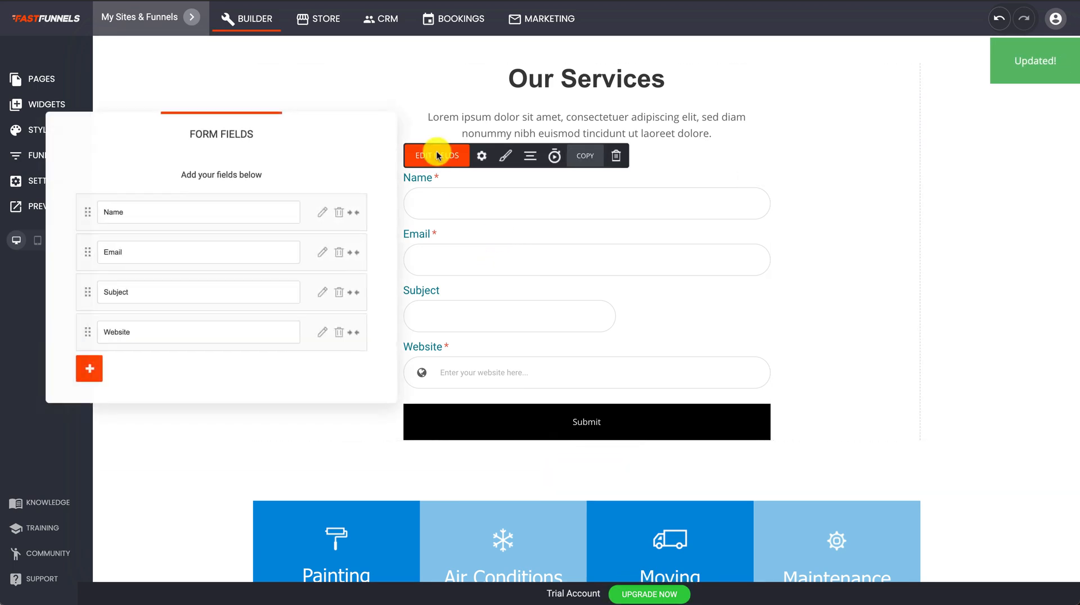
left_click(92, 371)
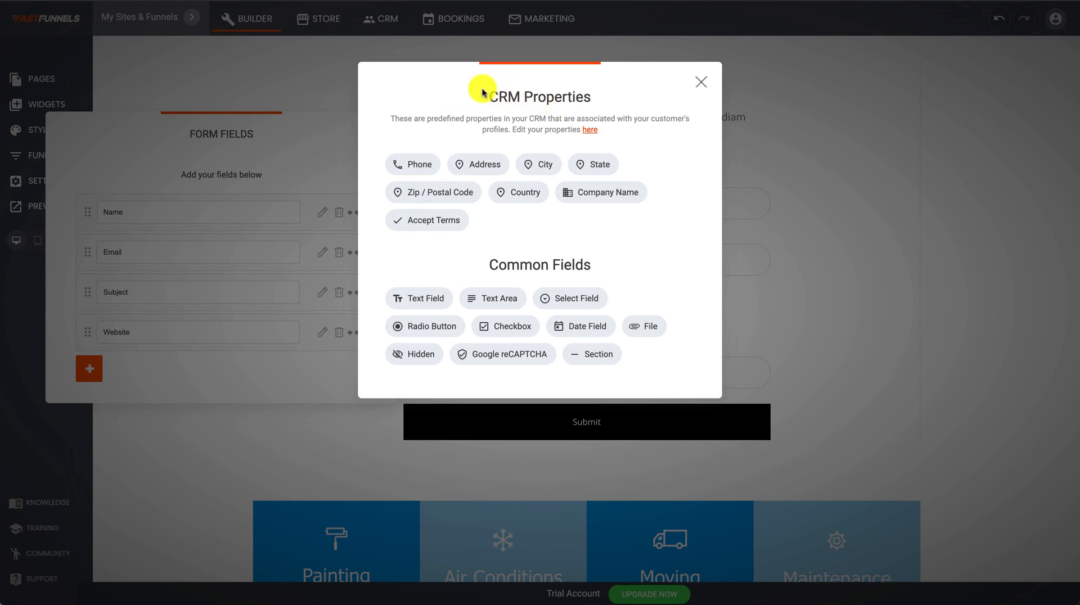
left_click_drag(462, 78, 400, 84)
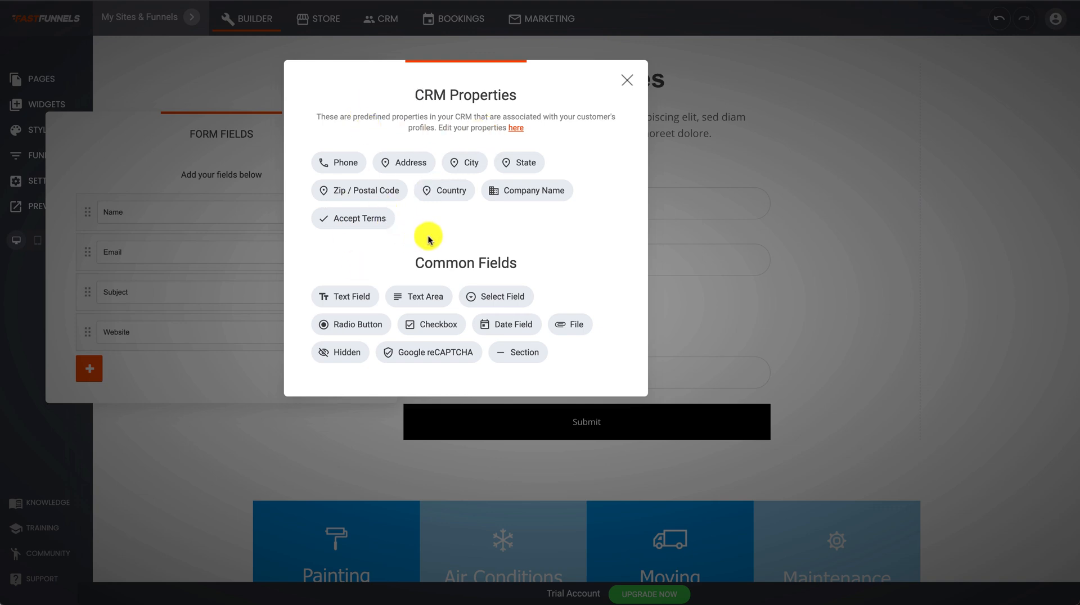
left_click(518, 133)
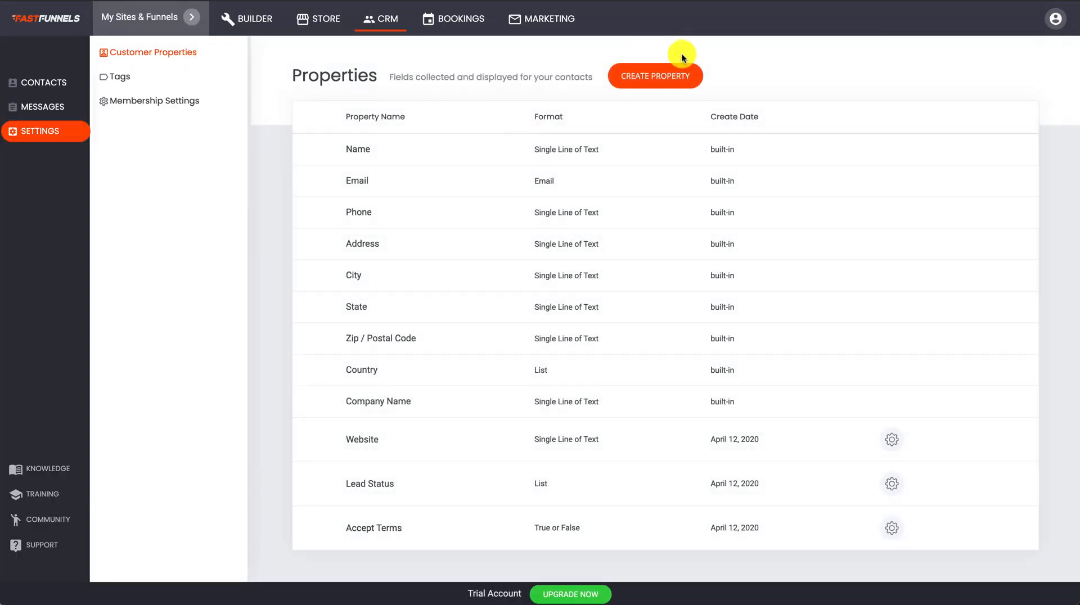
Create a Month of Birth single-line text property available in forms, then switch to the builder.
left_click(654, 74)
left_click(441, 162)
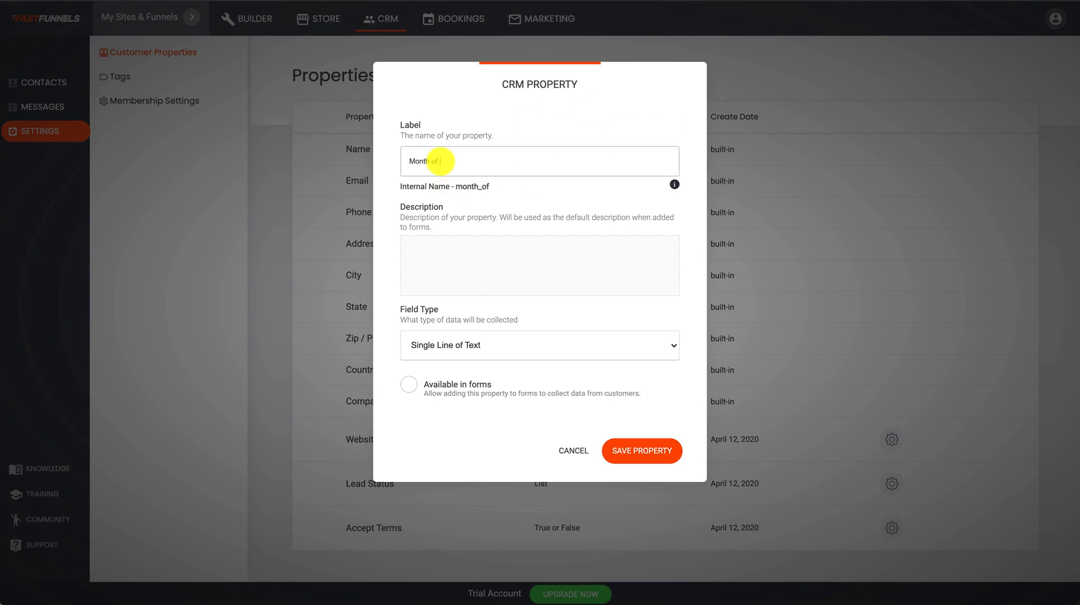
left_click(452, 271)
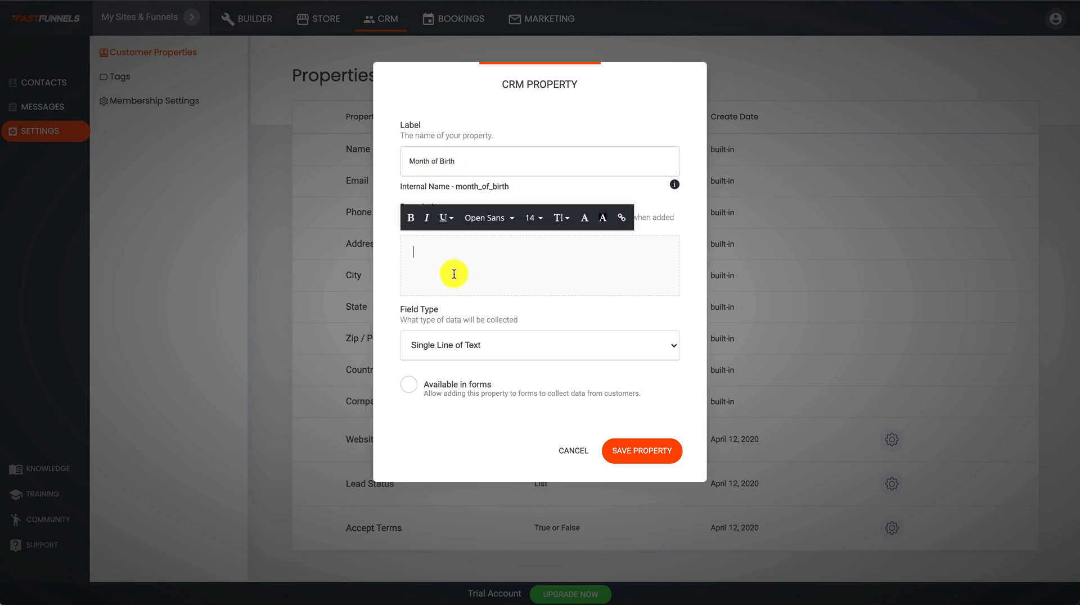
left_click(506, 308)
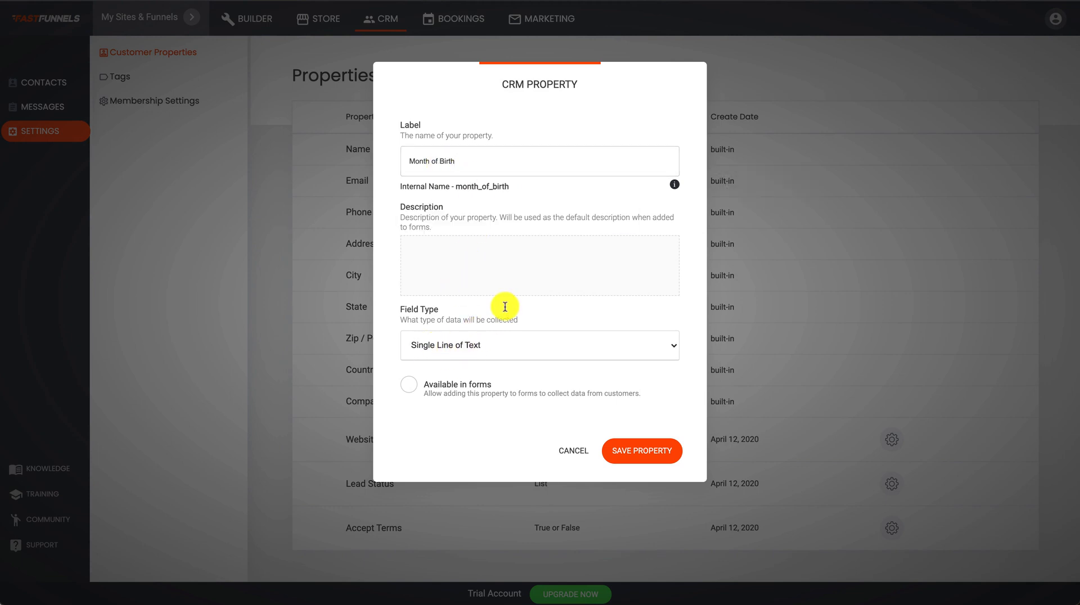
left_click(409, 388)
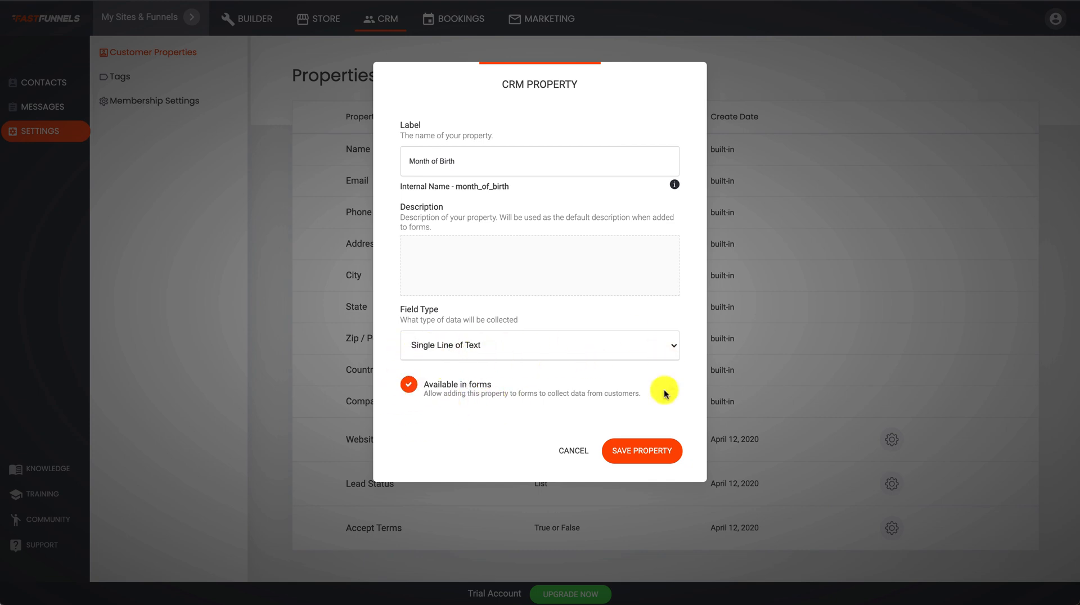
left_click(651, 454)
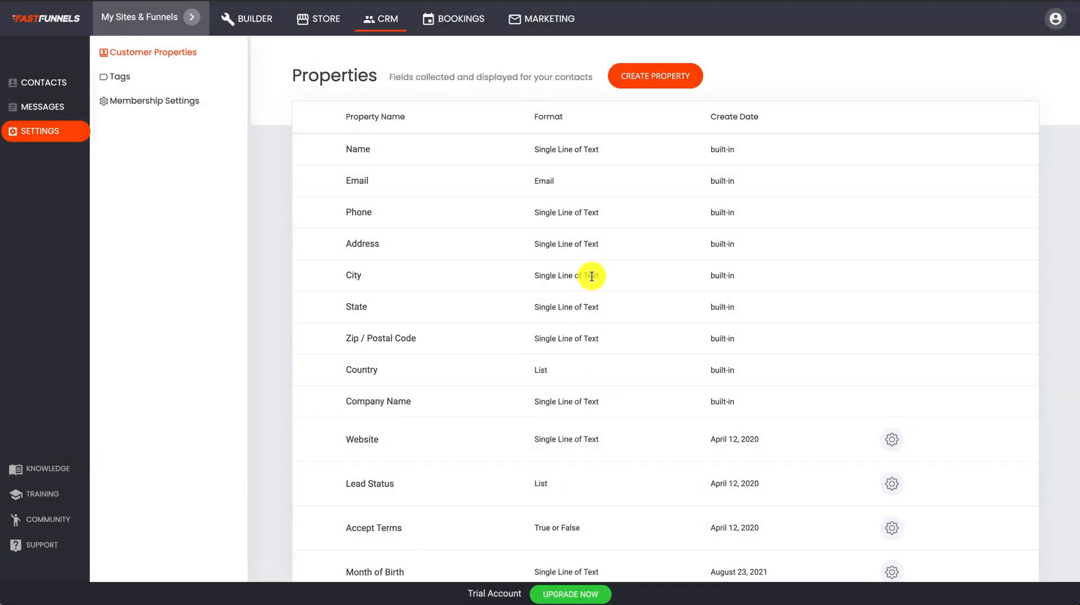
left_click(255, 19)
Add a Month of Birth field to the Our Services form.
scroll(575, 278, "down", 2)
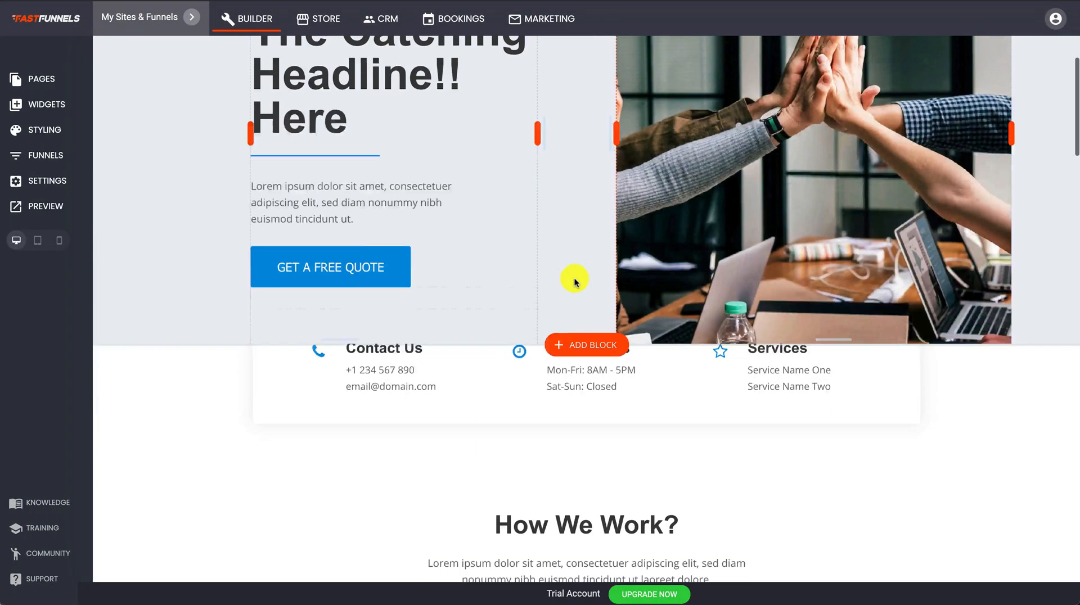
scroll(575, 278, "down", 15)
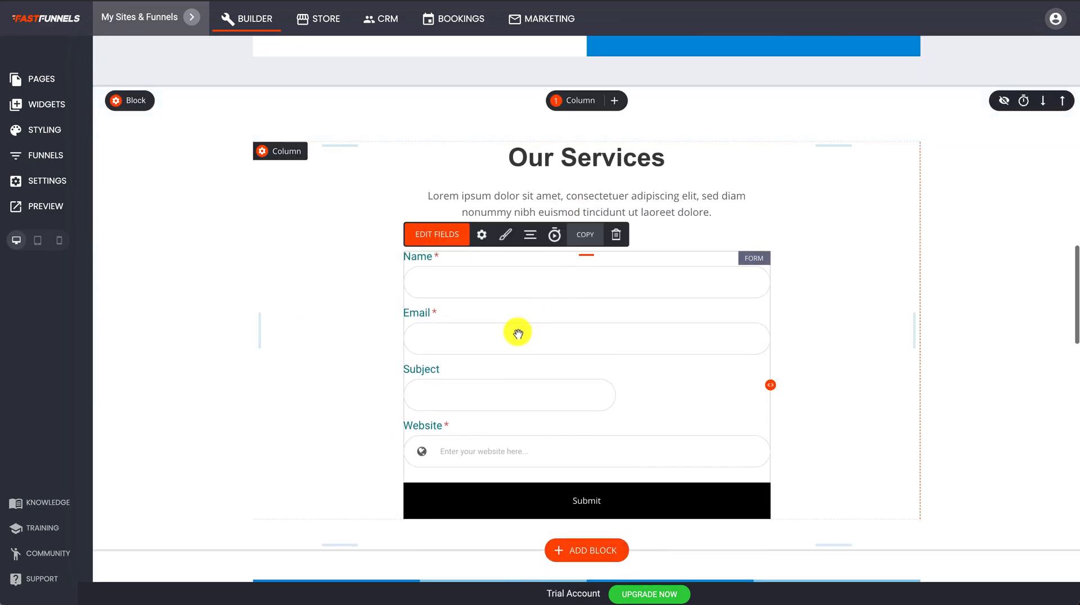
left_click(444, 235)
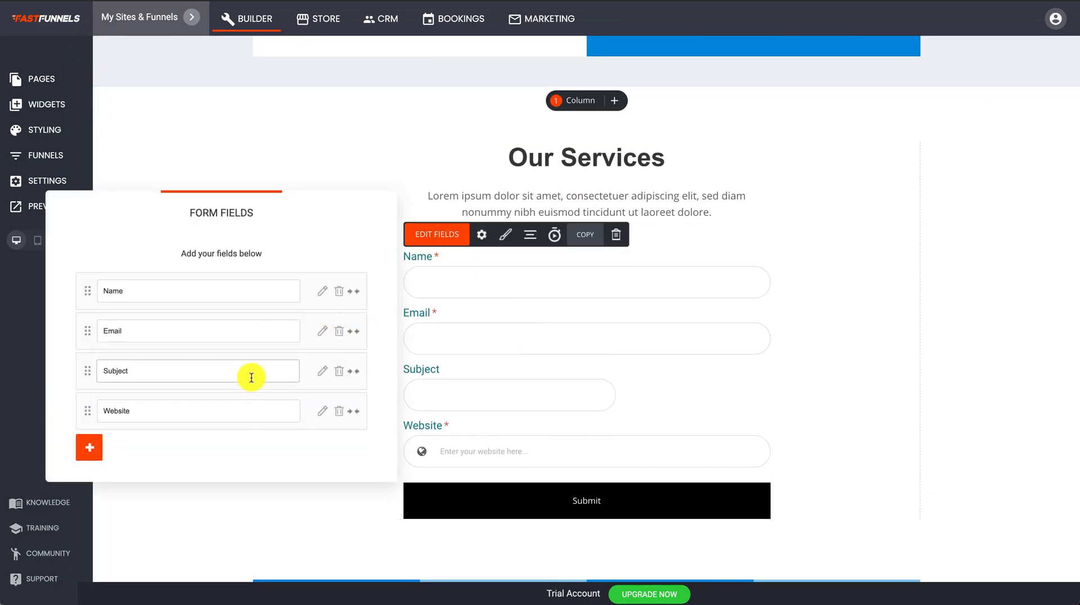
left_click(90, 446)
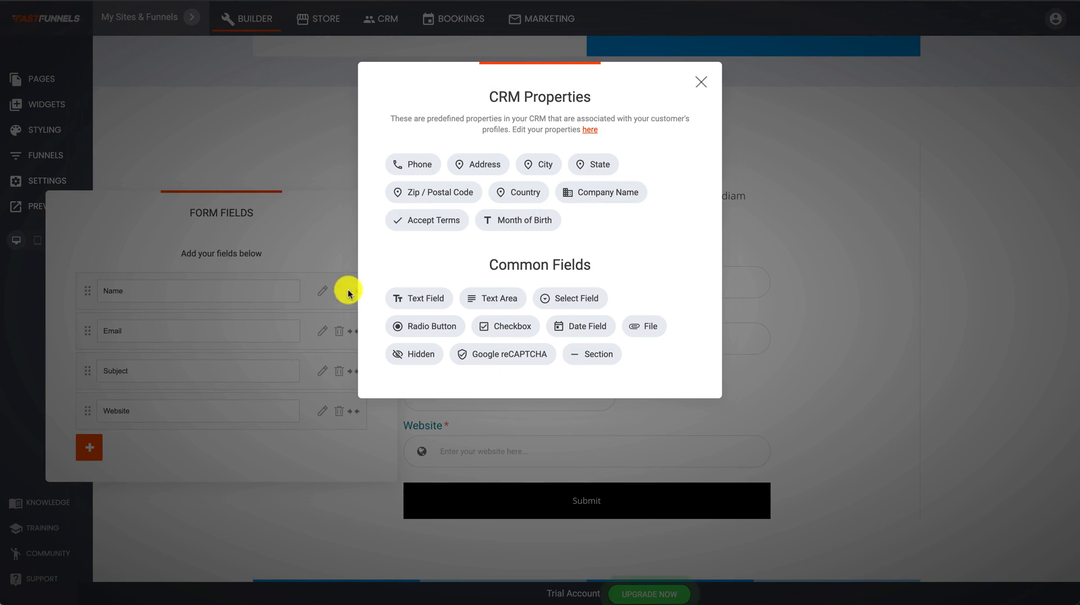
left_click(511, 227)
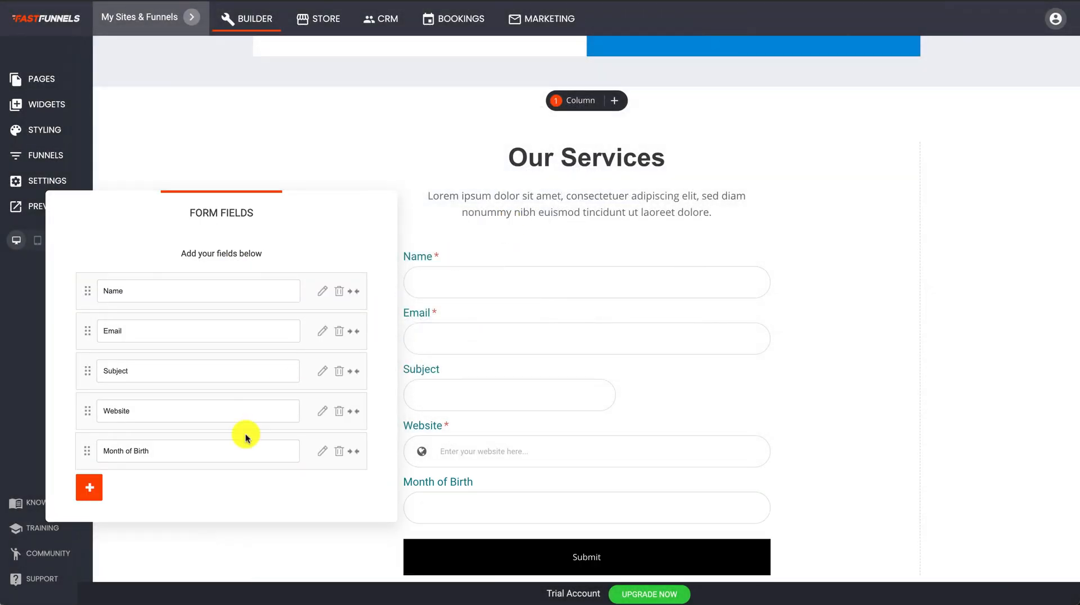
left_click(460, 506)
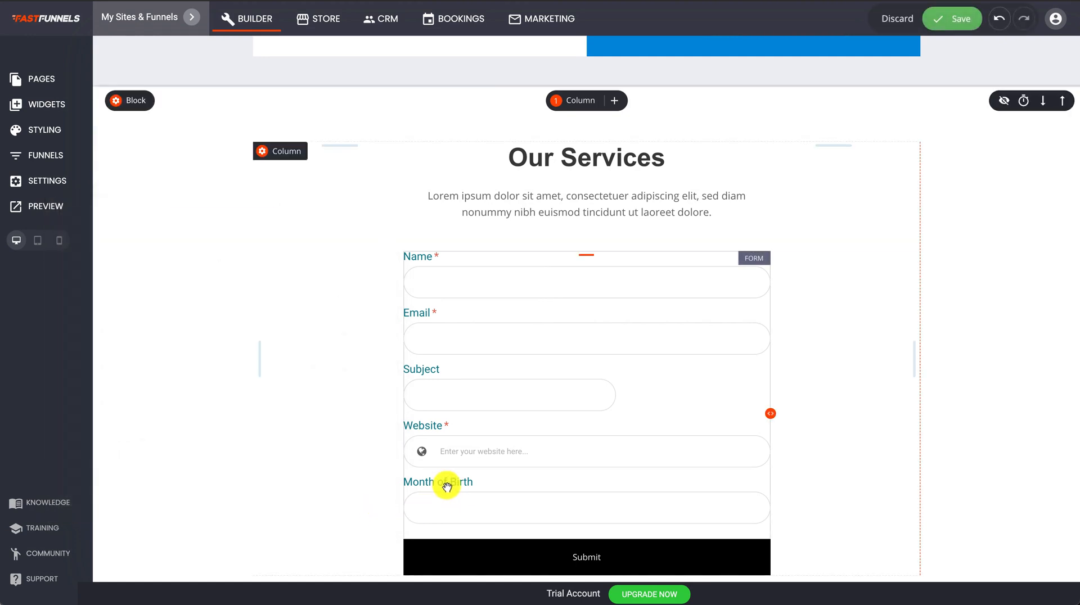
Make Month of Birth a required field with a calendar prefix icon and save the page.
scroll(460, 475, "down", 2)
left_click(465, 415)
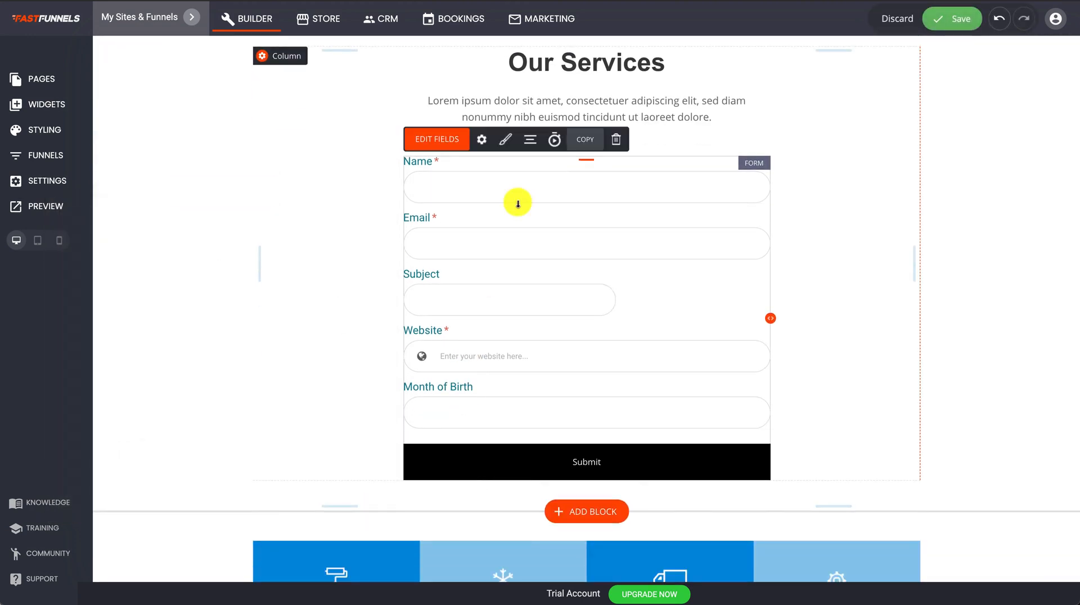
left_click(450, 141)
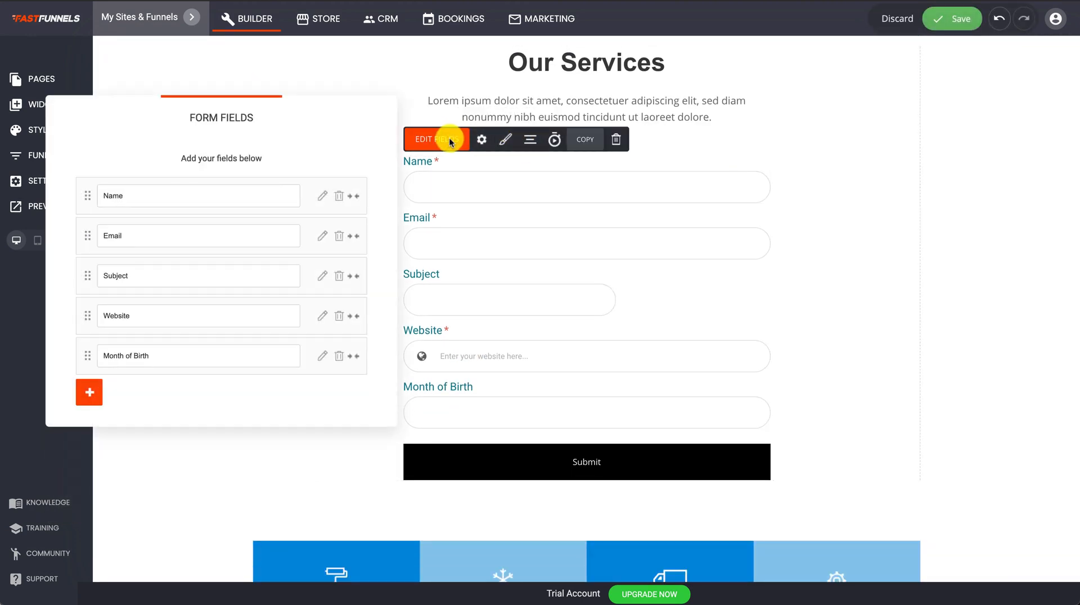
left_click(322, 358)
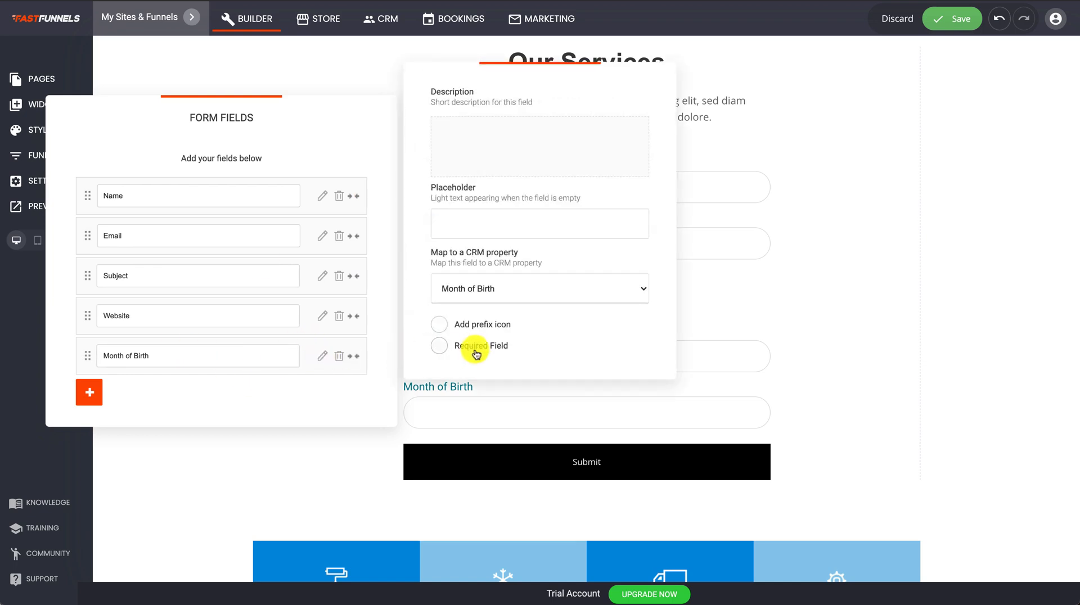
left_click(441, 346)
left_click(440, 324)
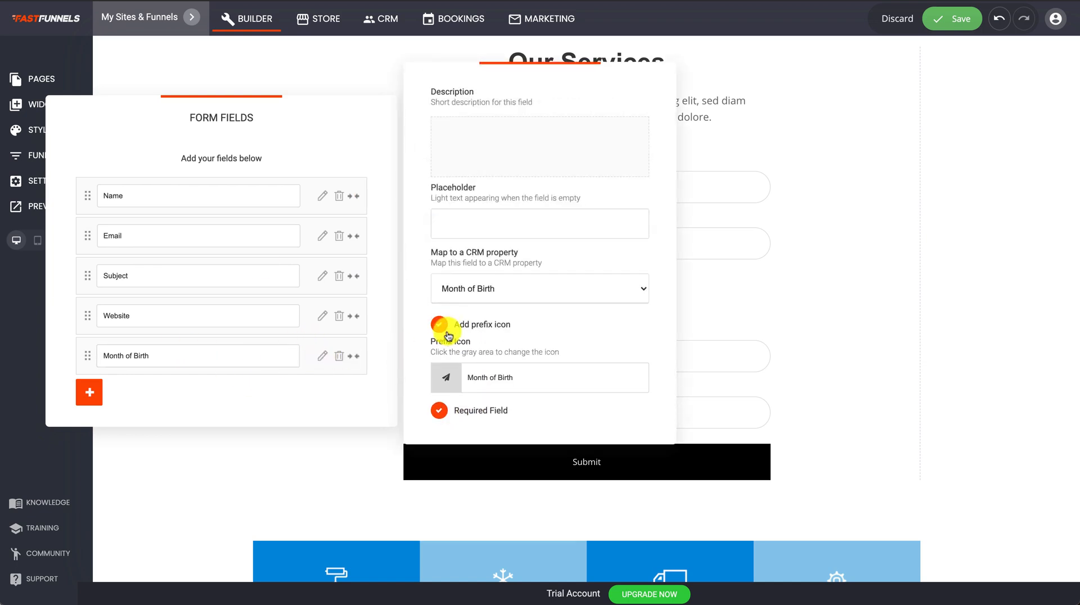
left_click(445, 376)
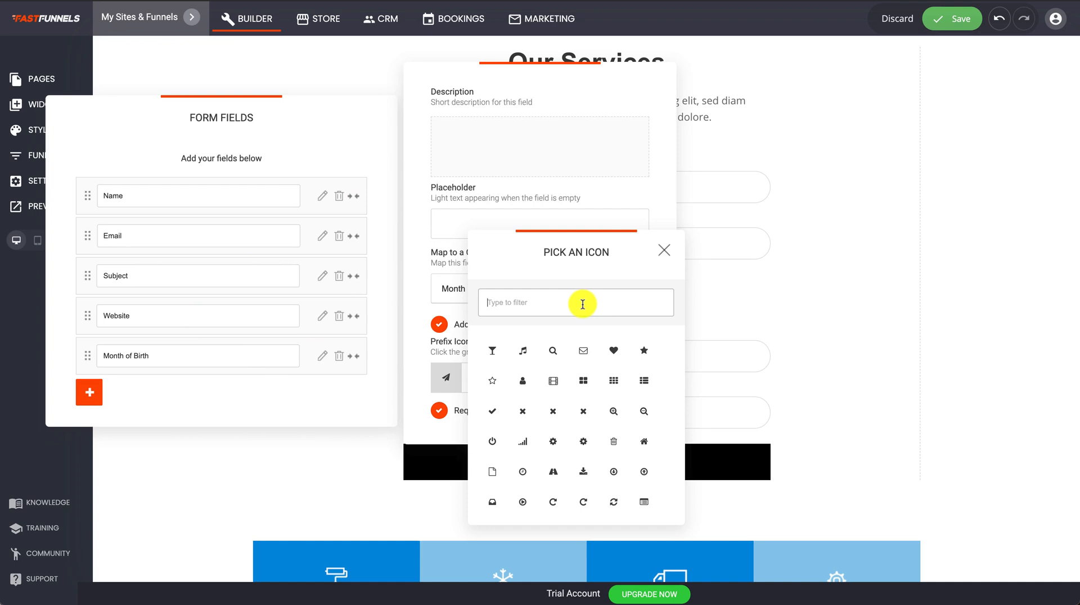
type("cal")
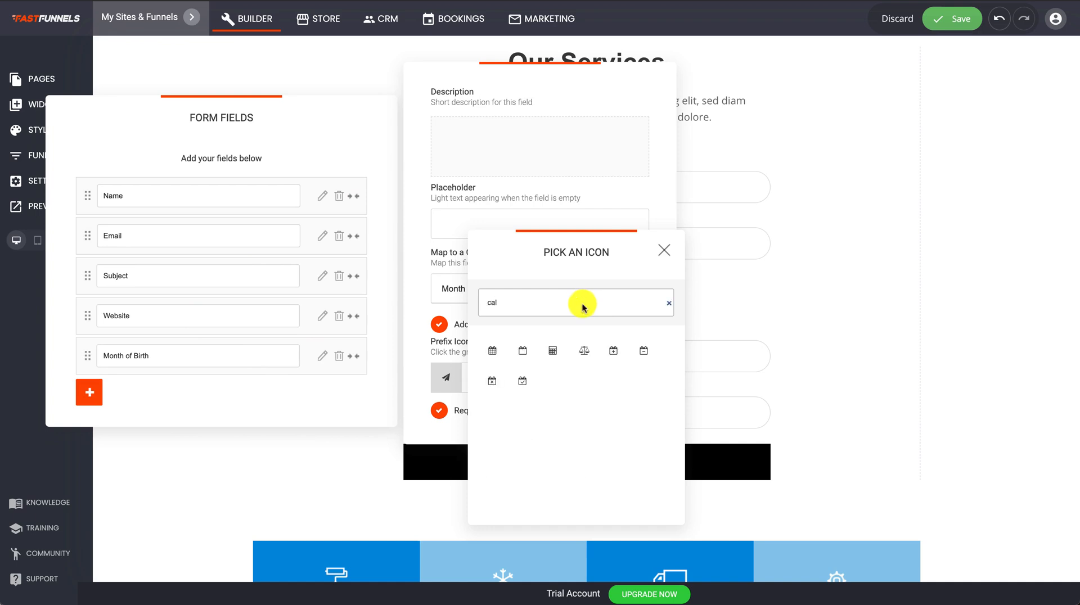
left_click(490, 360)
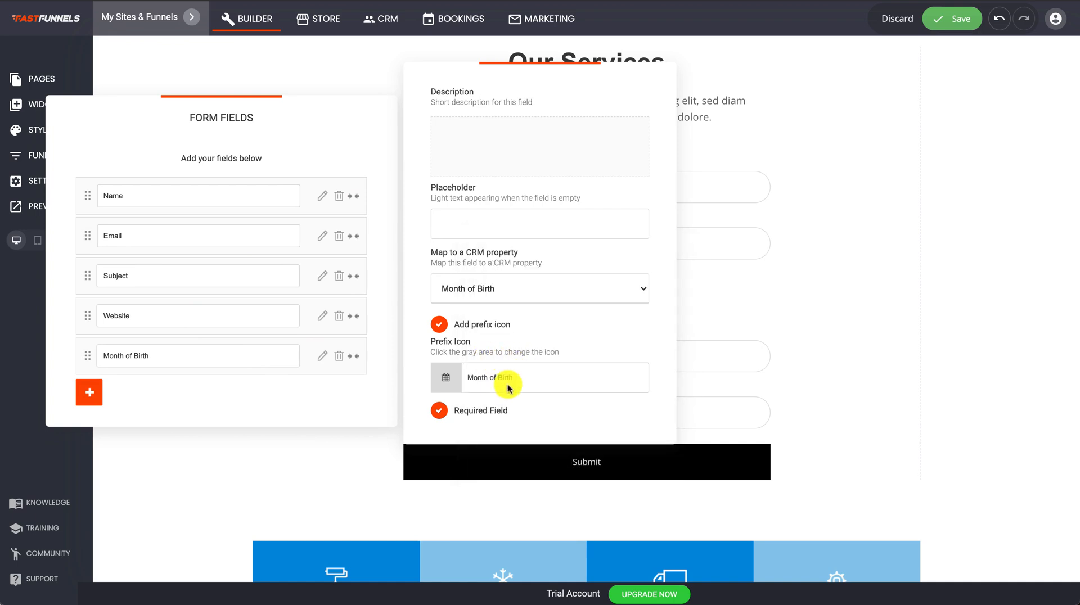
left_click(271, 444)
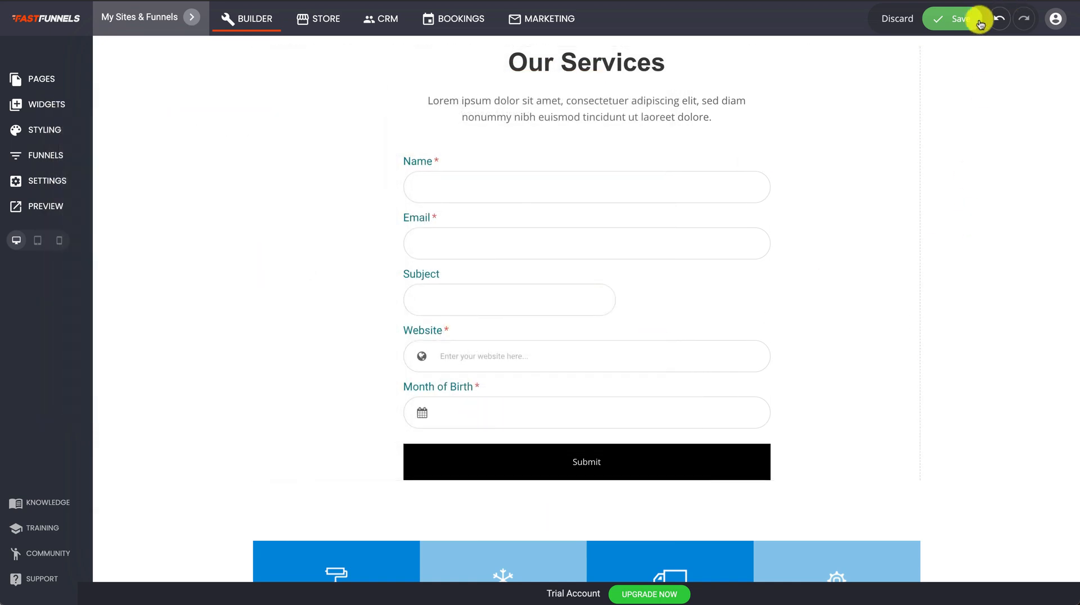
left_click(961, 19)
left_click(563, 205)
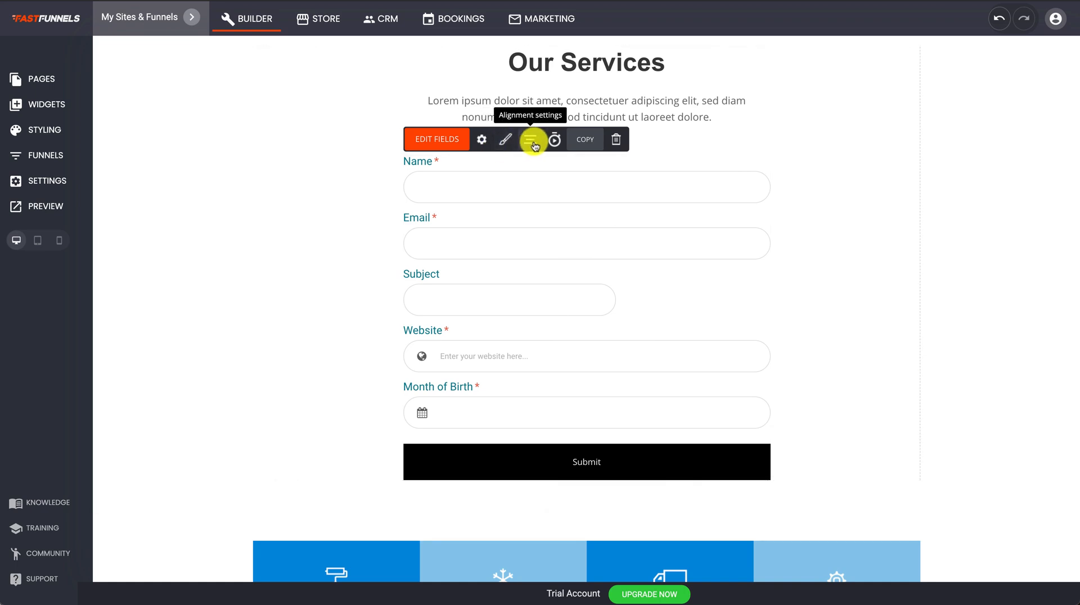
left_click(554, 141)
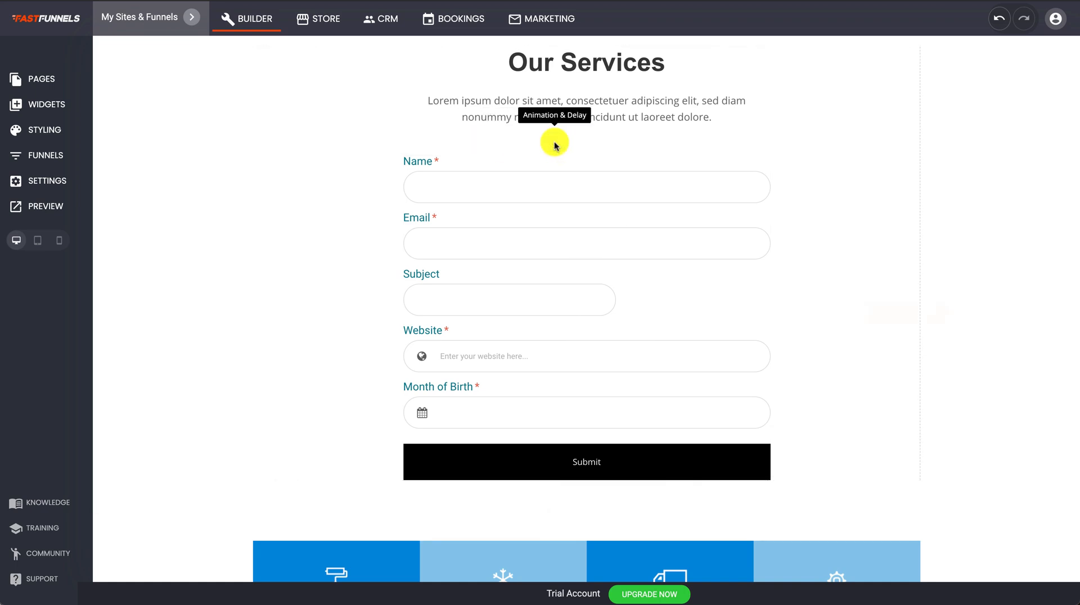
left_click(894, 215)
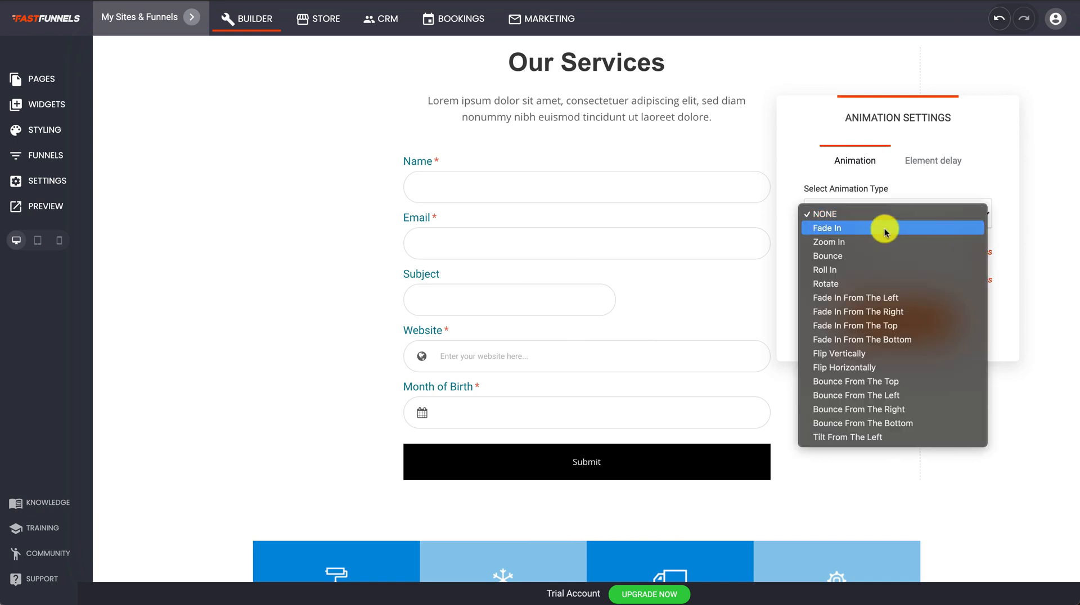
left_click(875, 243)
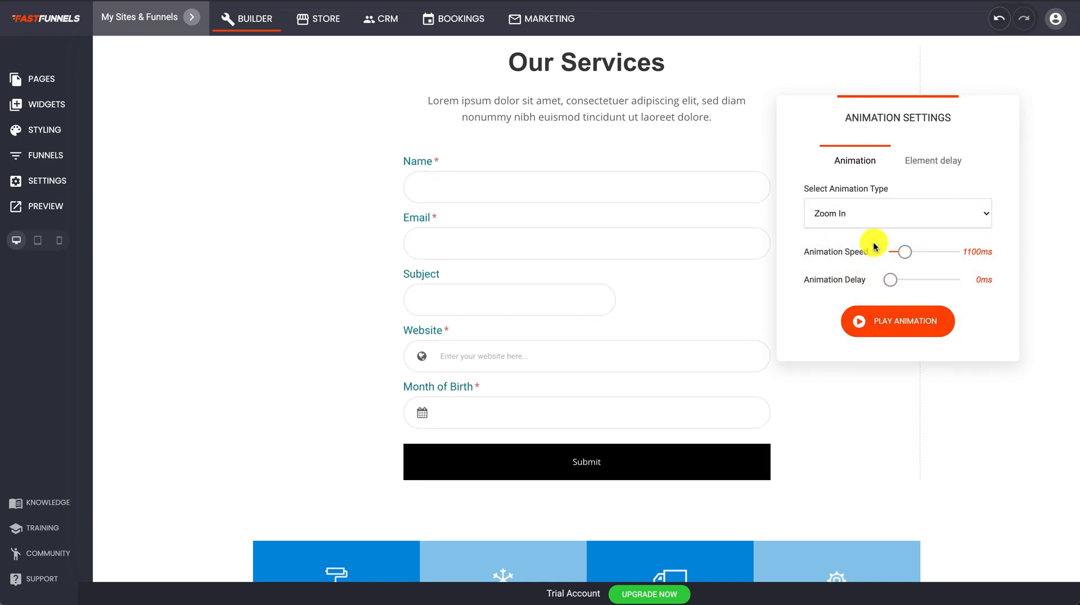
left_click(864, 213)
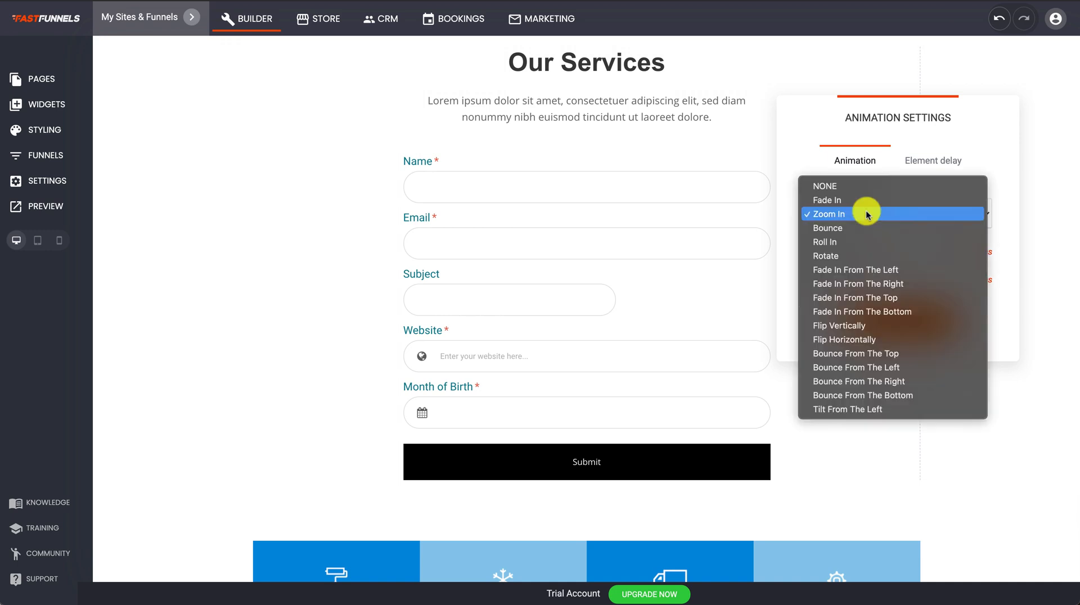
left_click(853, 354)
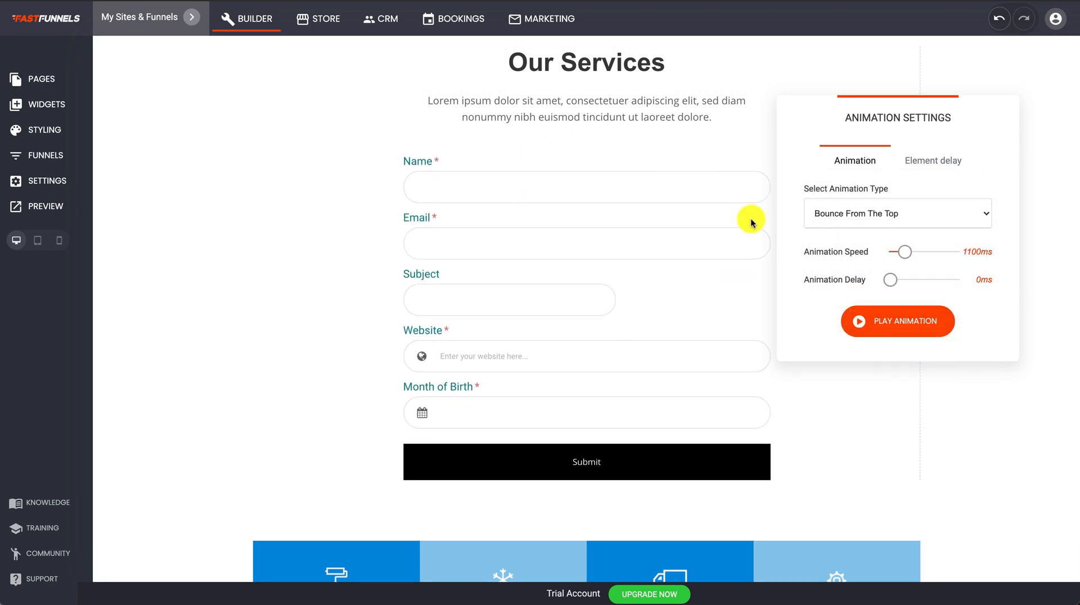
left_click(887, 211)
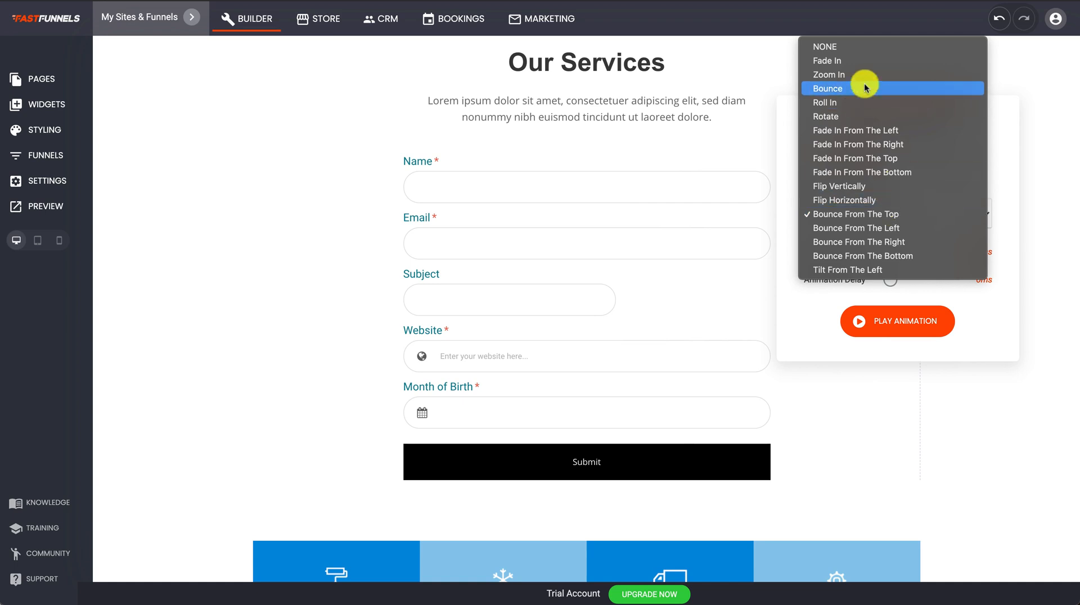
left_click(860, 46)
left_click(743, 169)
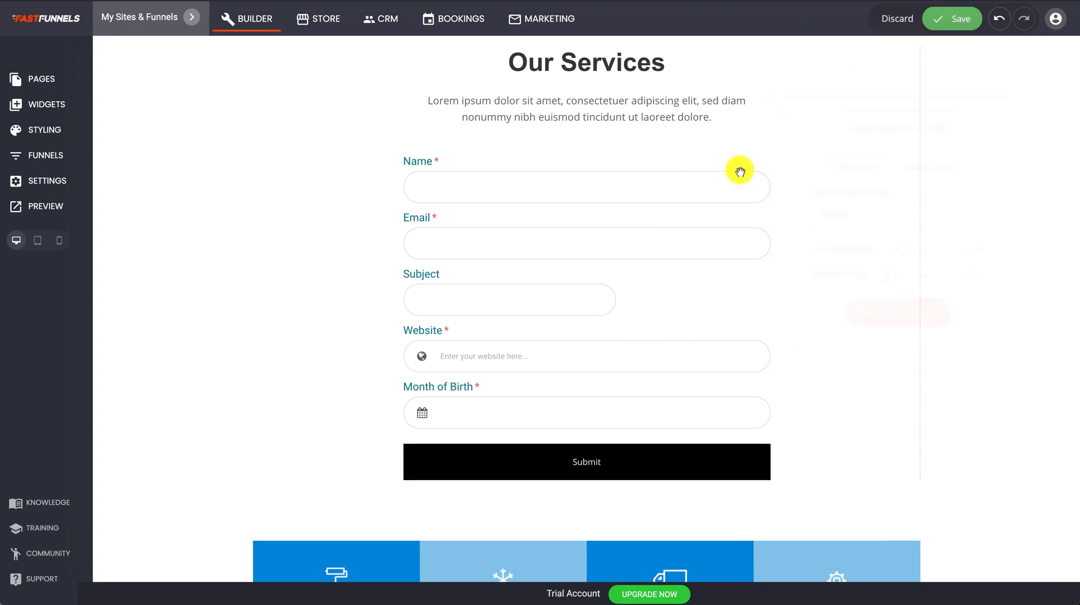
left_click(955, 21)
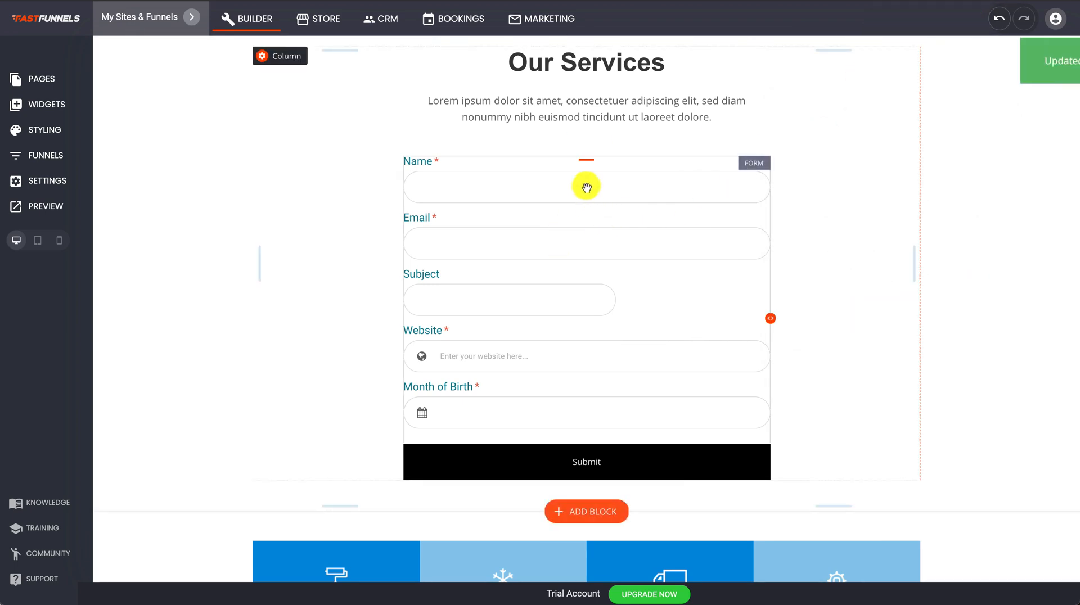
Rename the form to Newsletter in its Form Settings.
left_click(586, 188)
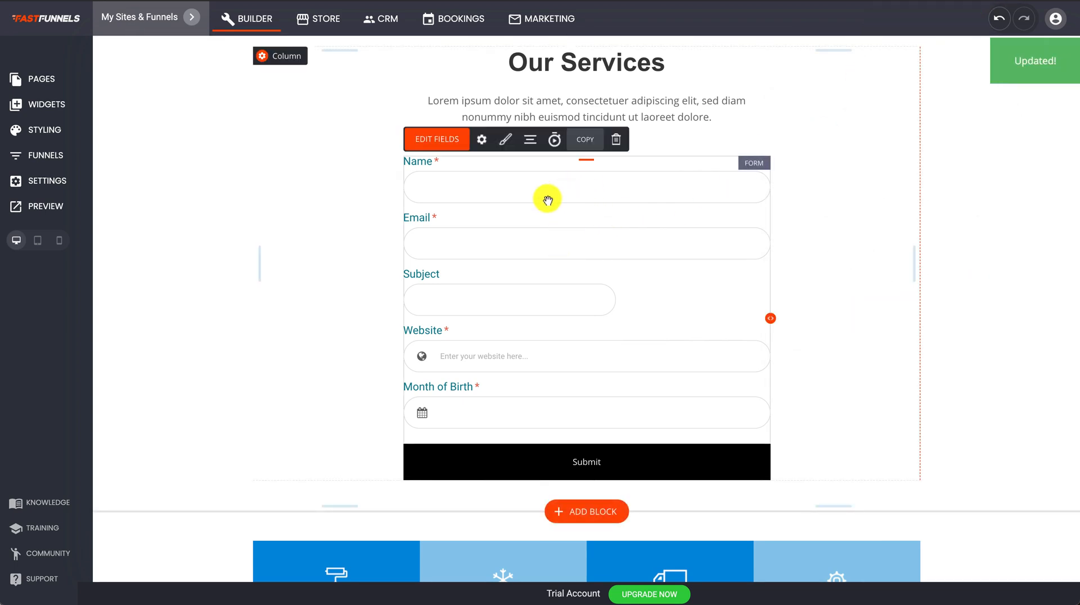
left_click(482, 145)
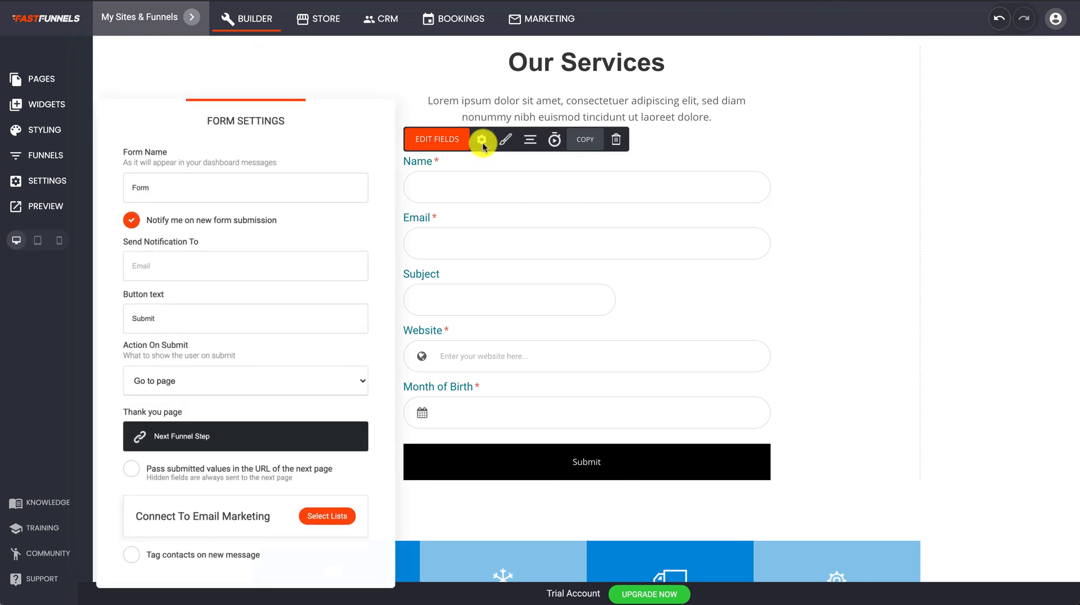
left_click_drag(258, 135, 269, 92)
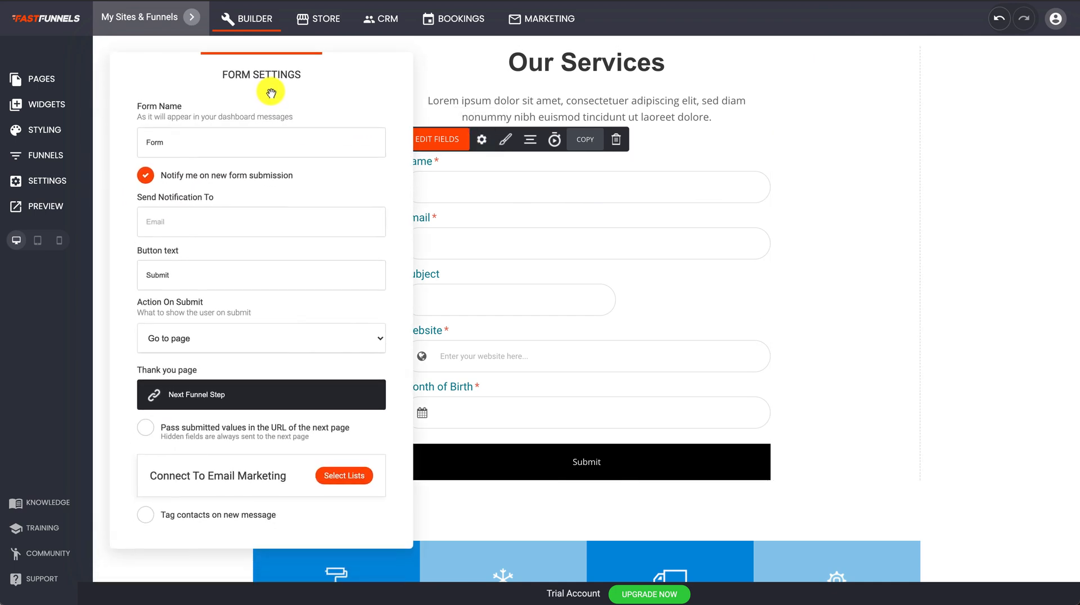
left_click_drag(187, 148, 141, 146)
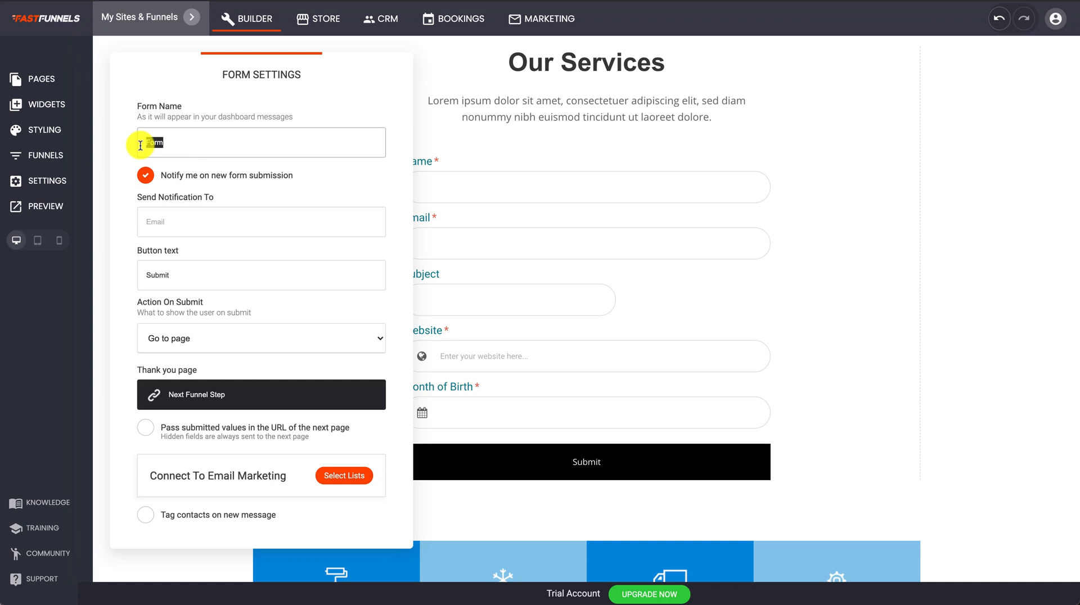
type("Newslett")
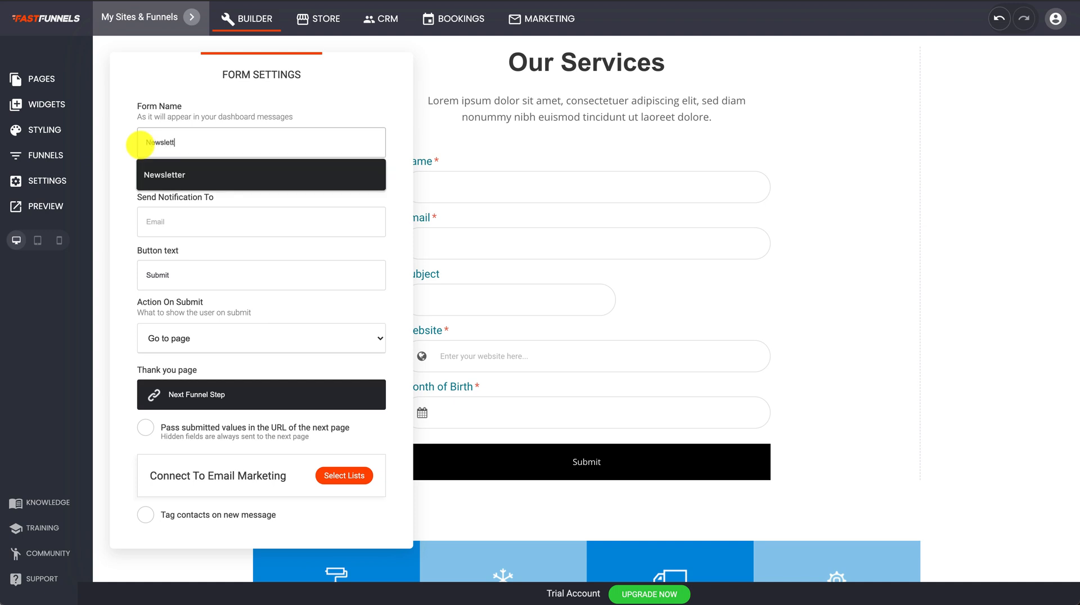
type("er")
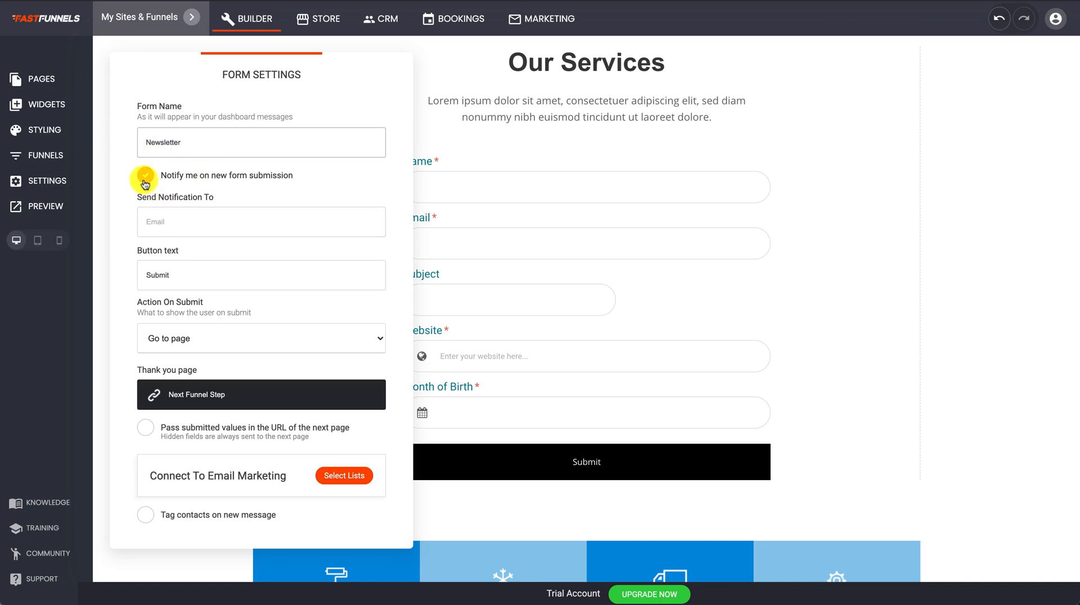
Send submission notifications to a saved address plus a second email address.
left_click(146, 217)
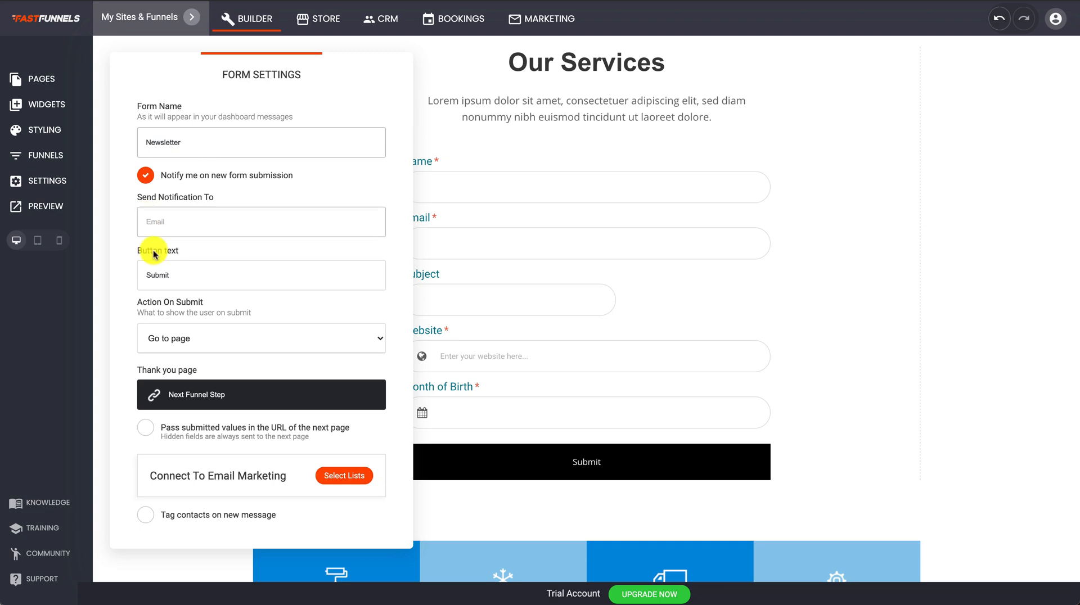
left_click(193, 224)
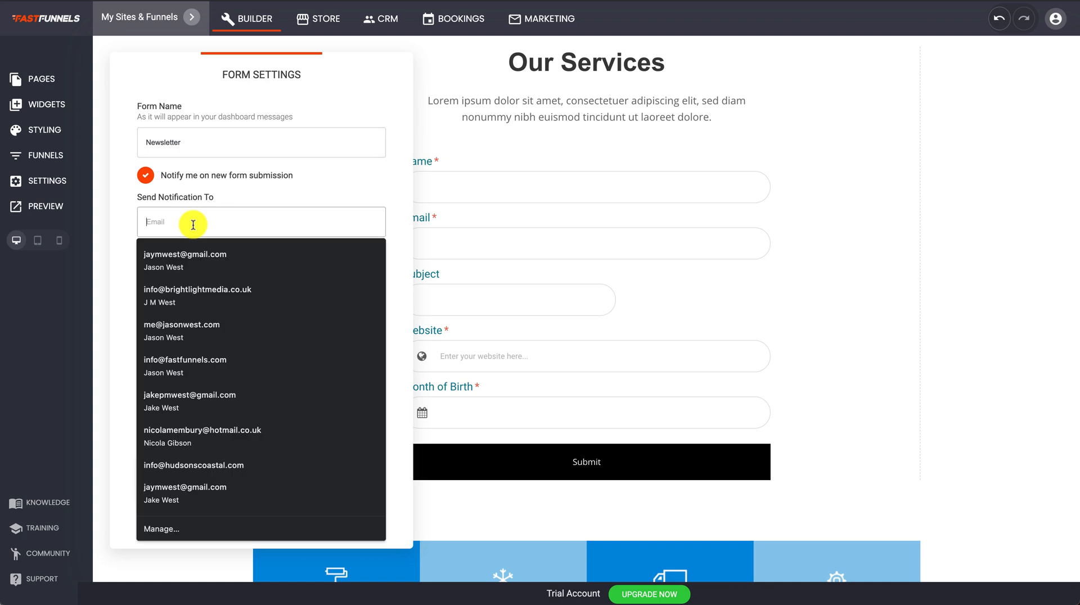
left_click(187, 250)
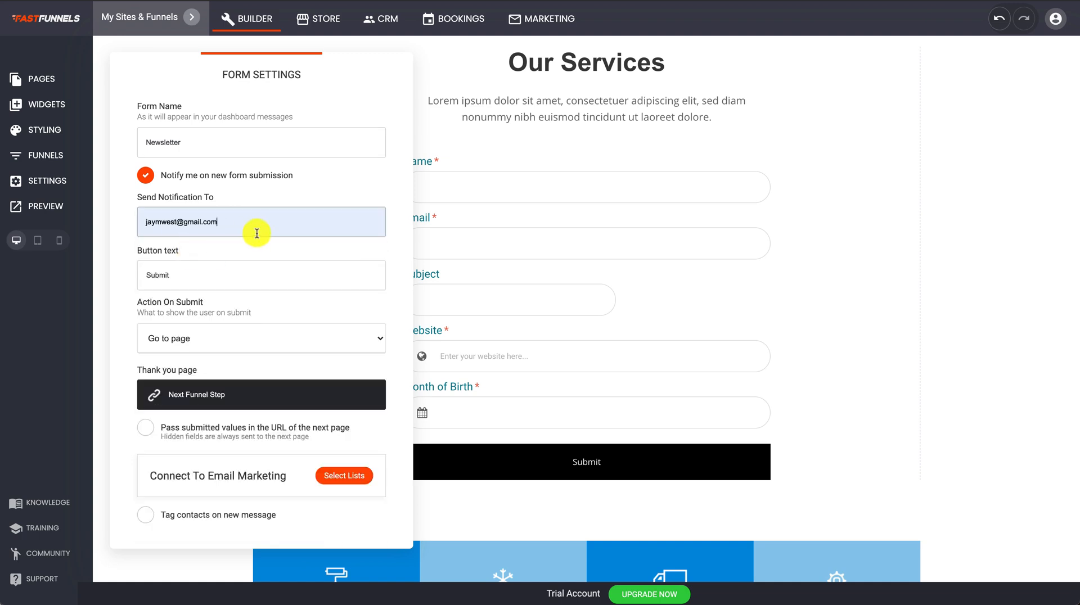
type(", ")
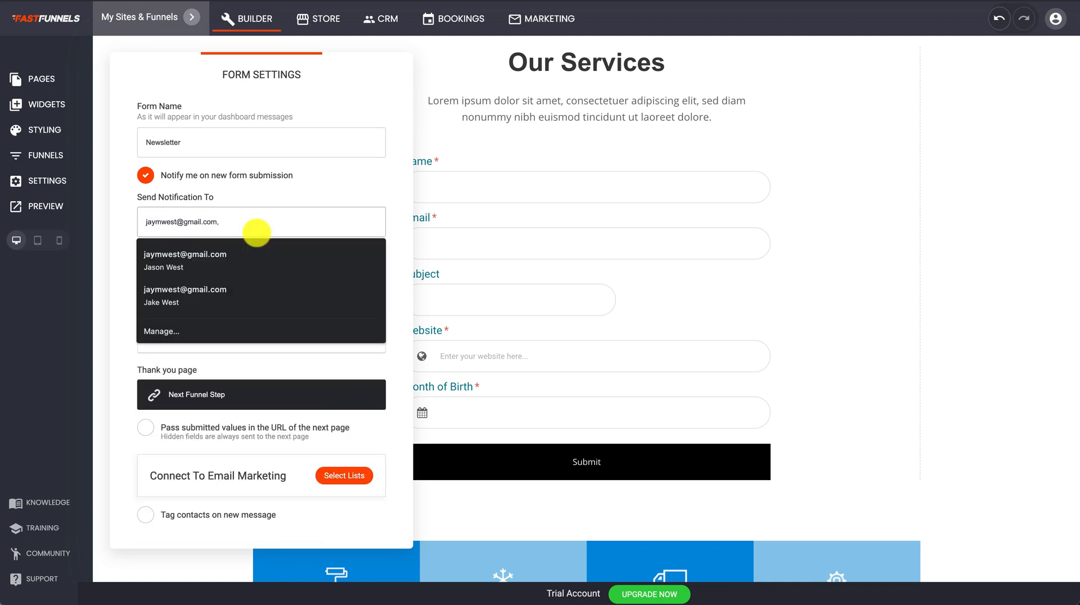
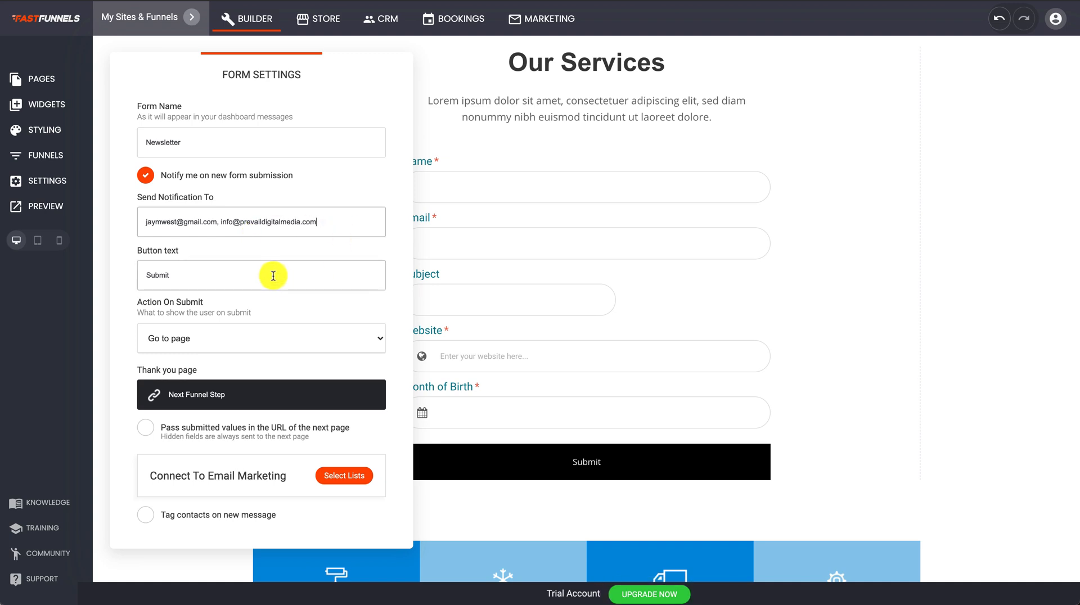
Change the submit button text from Submit to JOIN OUR NEWSLETTER.
double_click(163, 266)
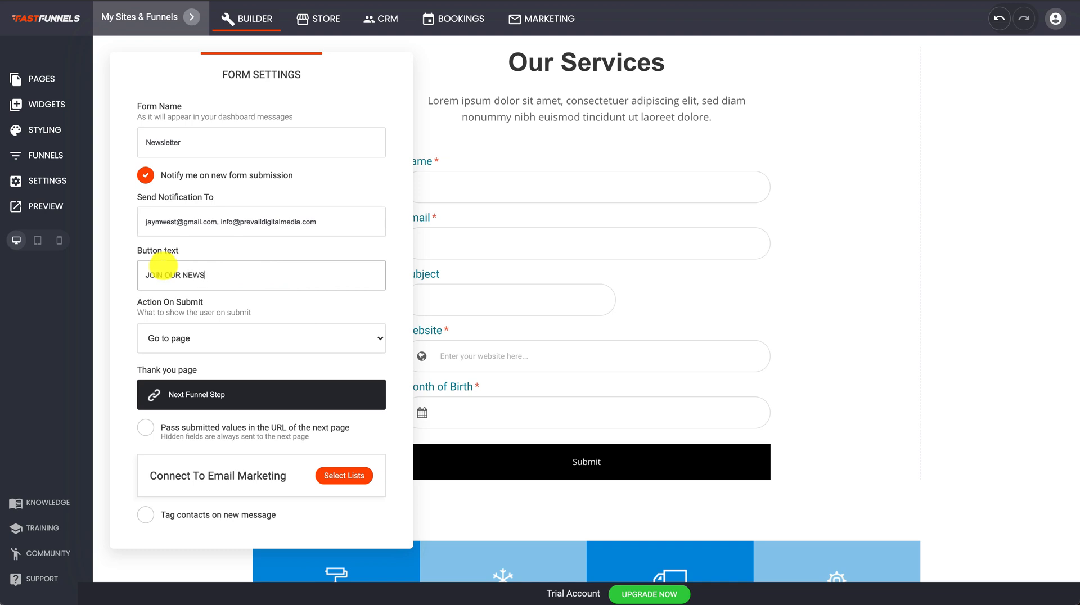
left_click(240, 310)
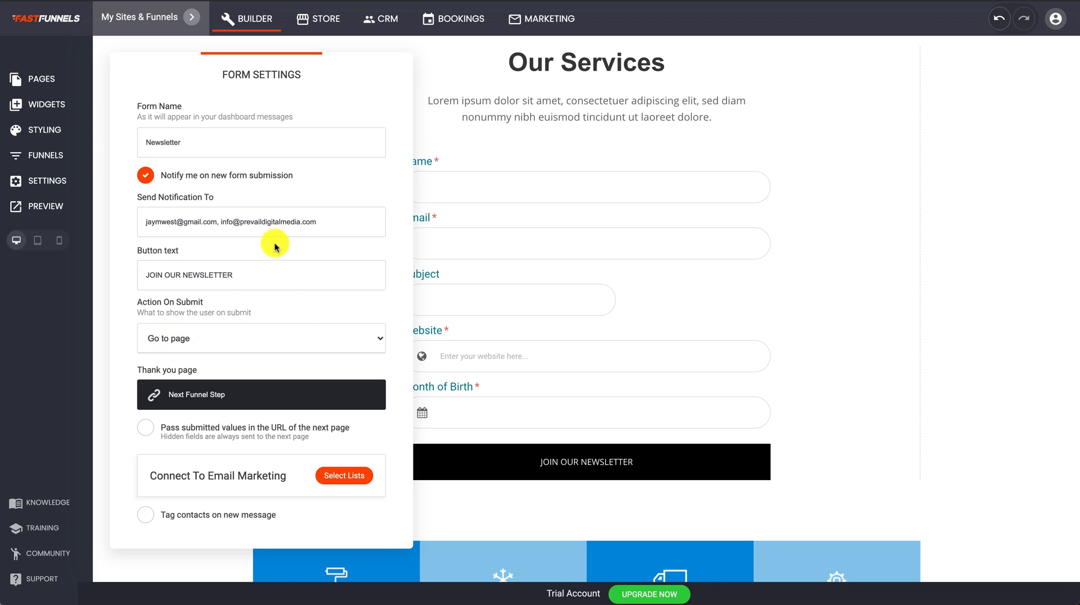
left_click_drag(297, 84, 284, 69)
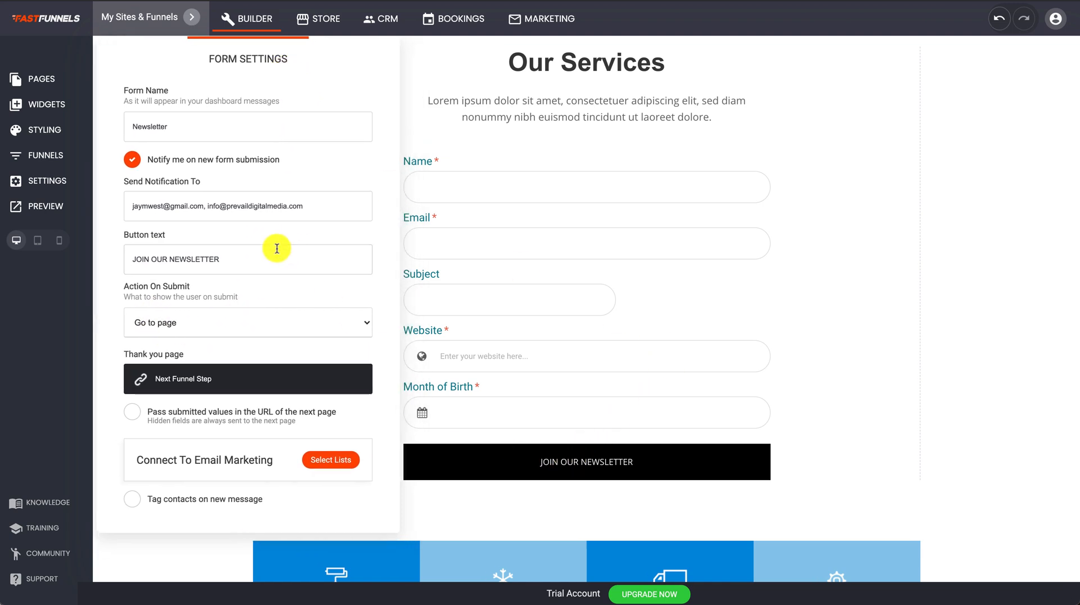
Set the form to show the 'Thank you!' message on submit.
left_click(167, 331)
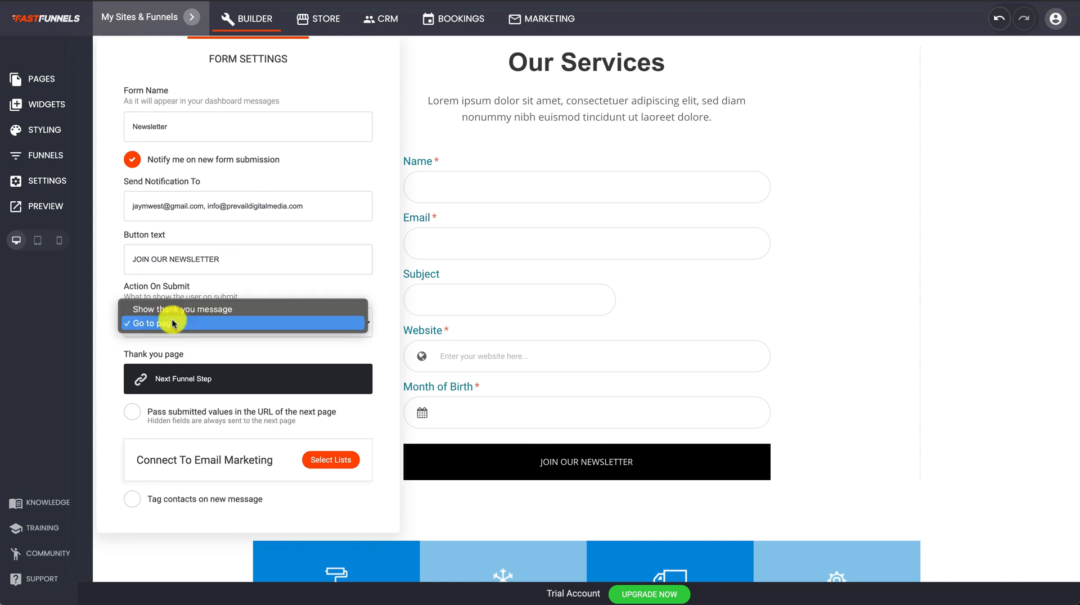
left_click(149, 314)
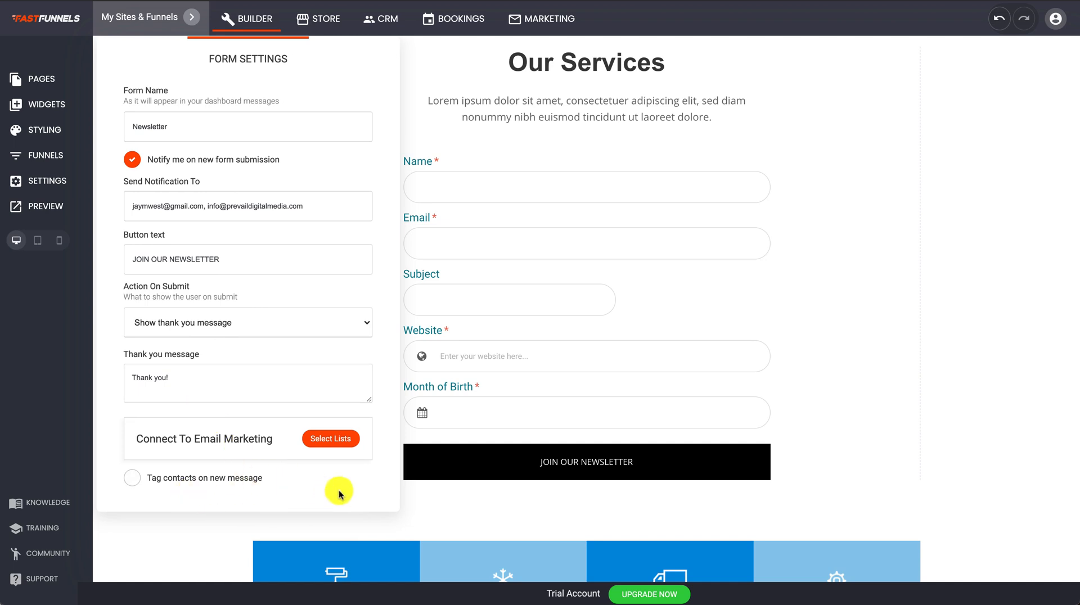
left_click(193, 387)
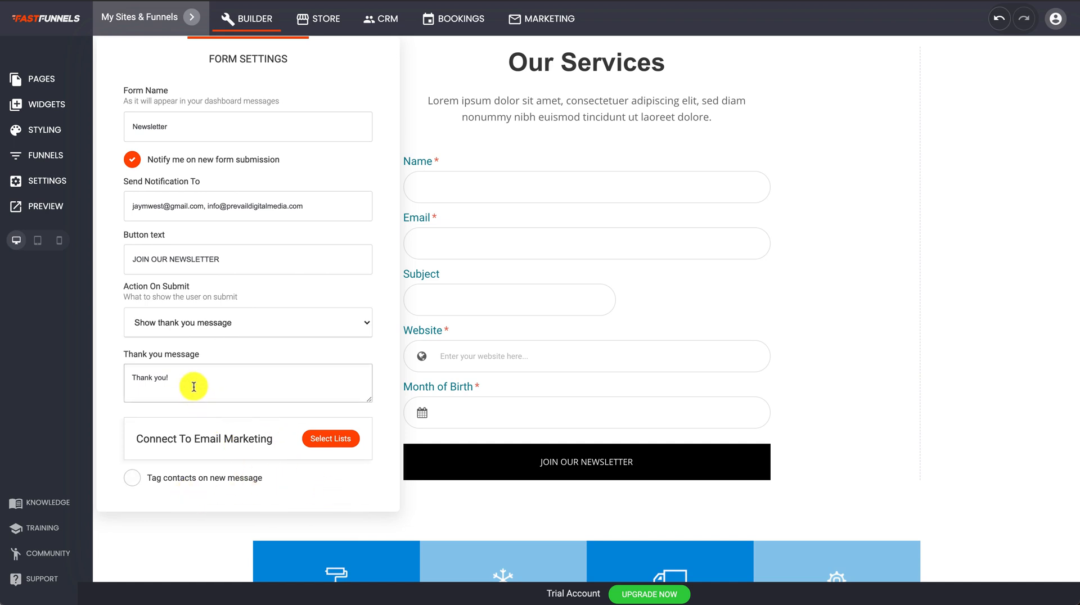
left_click_drag(195, 384, 124, 376)
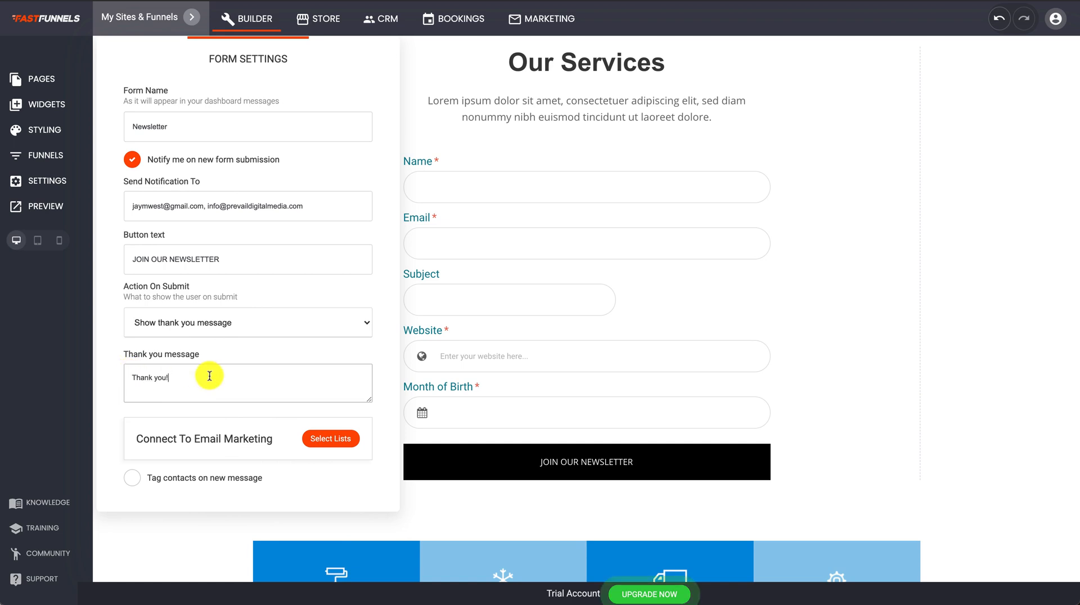
Tag new contacts JOINED NEWSLETTER and bring up the email list picker.
left_click(134, 477)
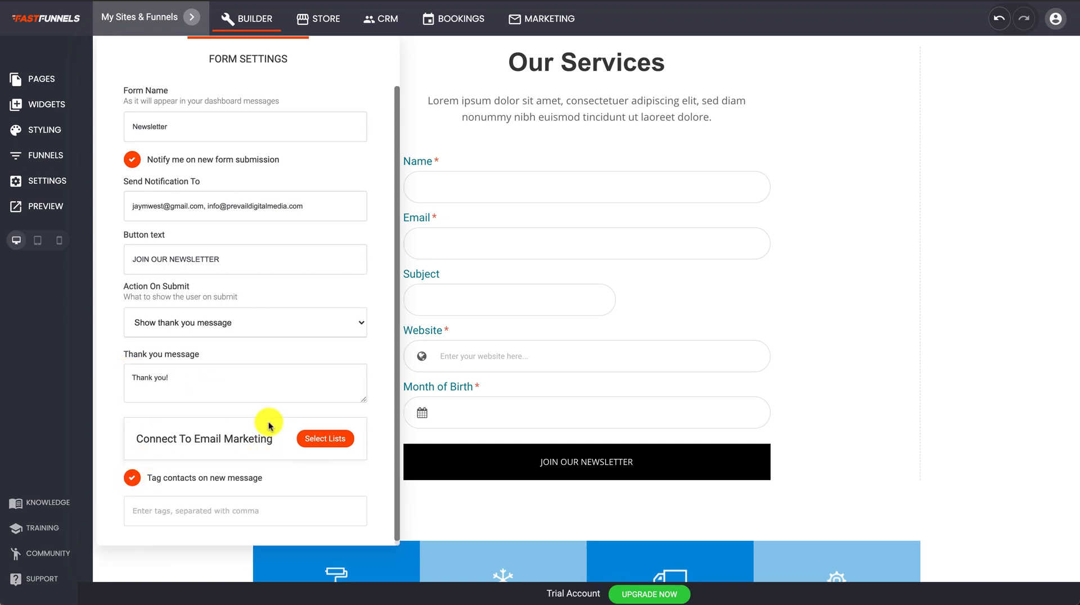
scroll(270, 424, "down", 1)
left_click(195, 510)
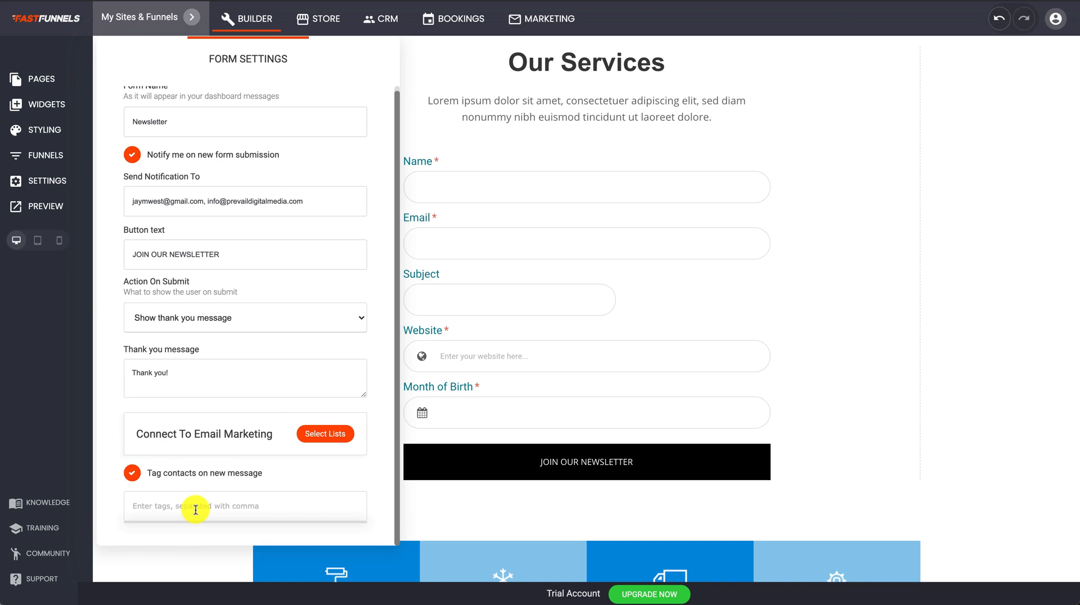
type("JOINED NEWSLETTER")
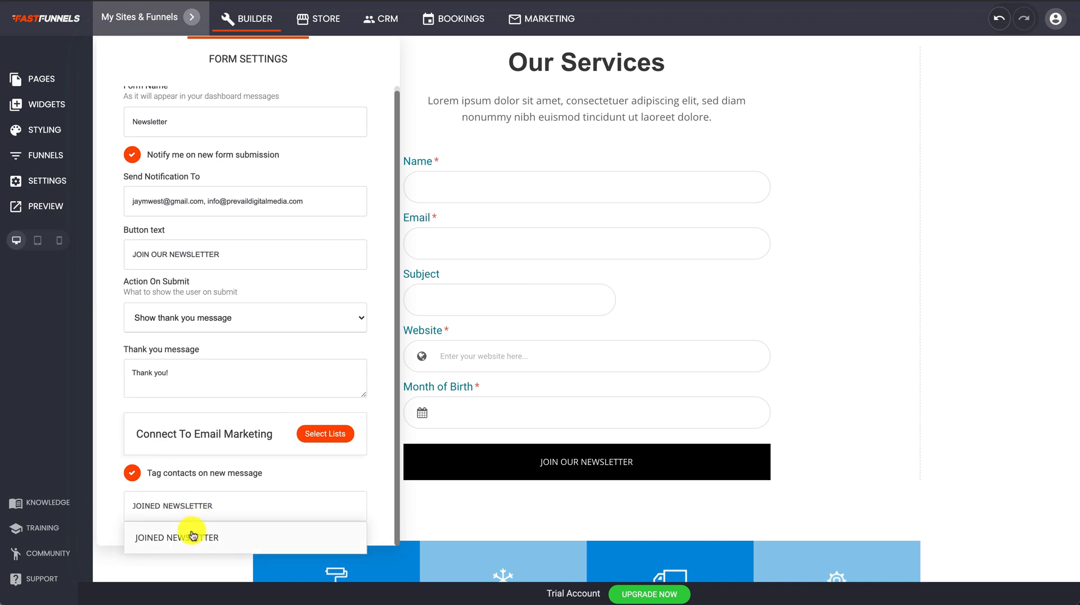
left_click(188, 536)
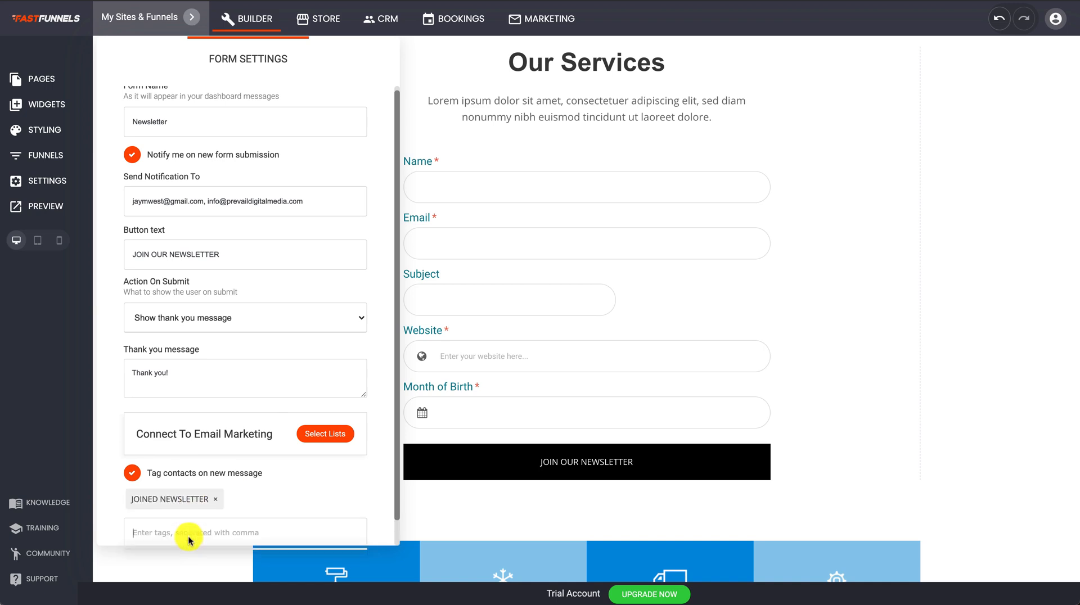
scroll(291, 489, "down", 1)
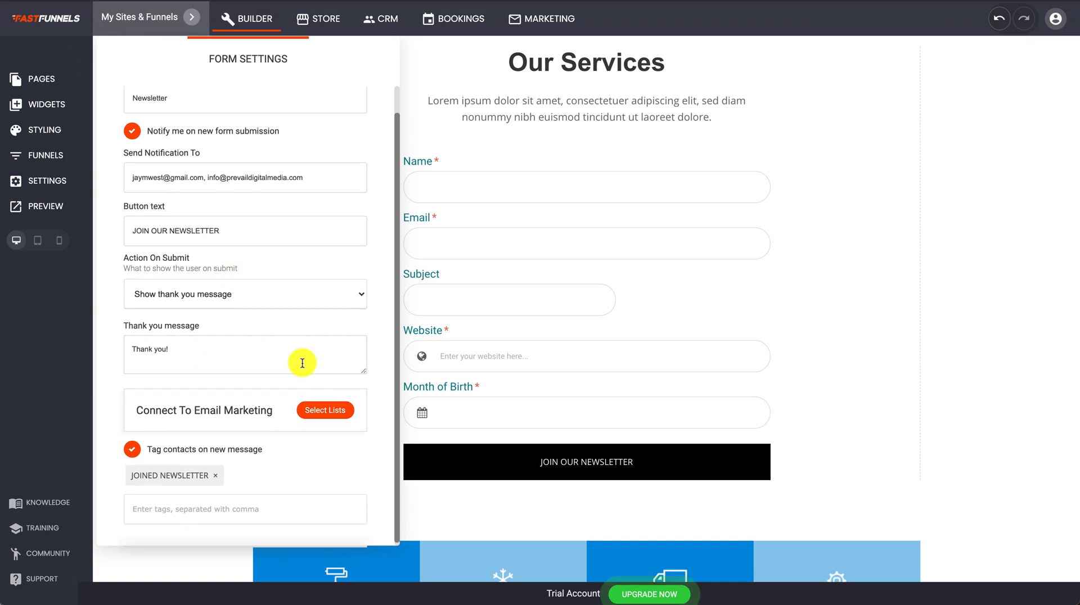
left_click(323, 410)
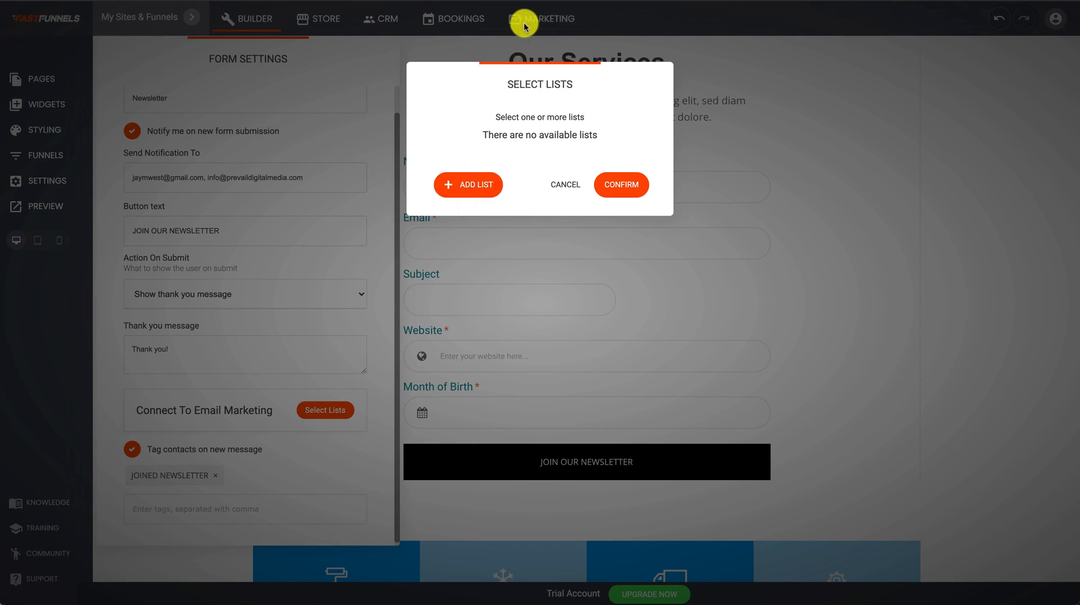
Create a Newsletter subscriber list, link the form to it, and close Form Settings.
left_click(477, 186)
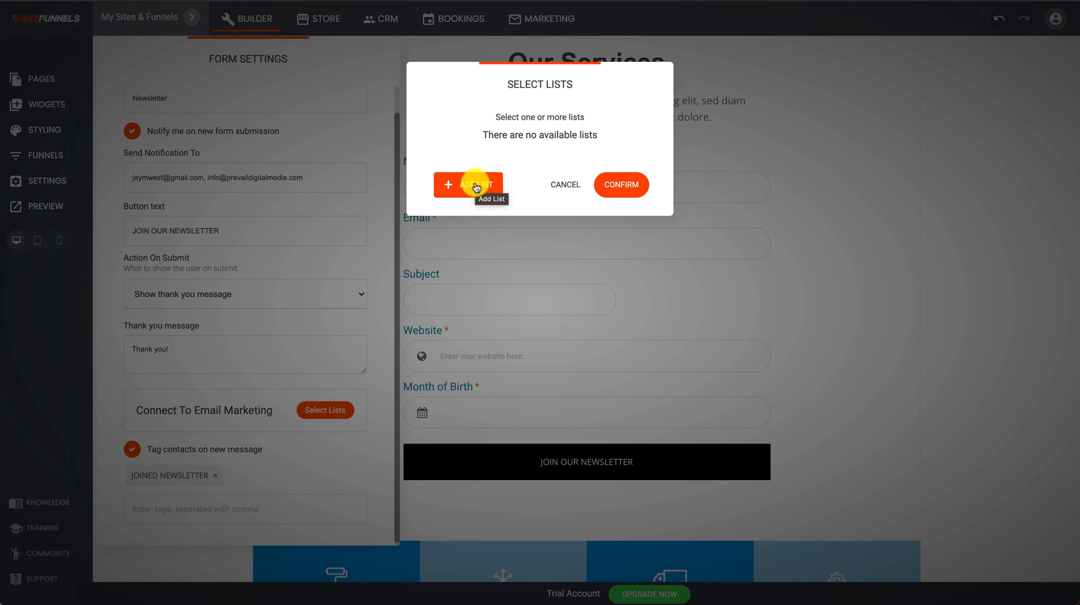
left_click(475, 186)
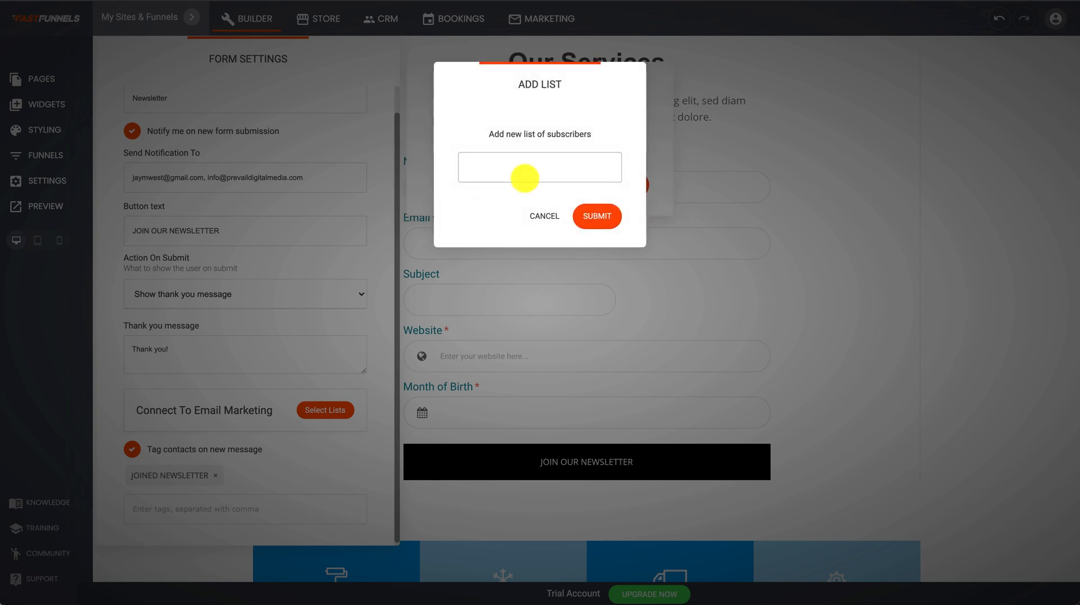
type("Newsletter")
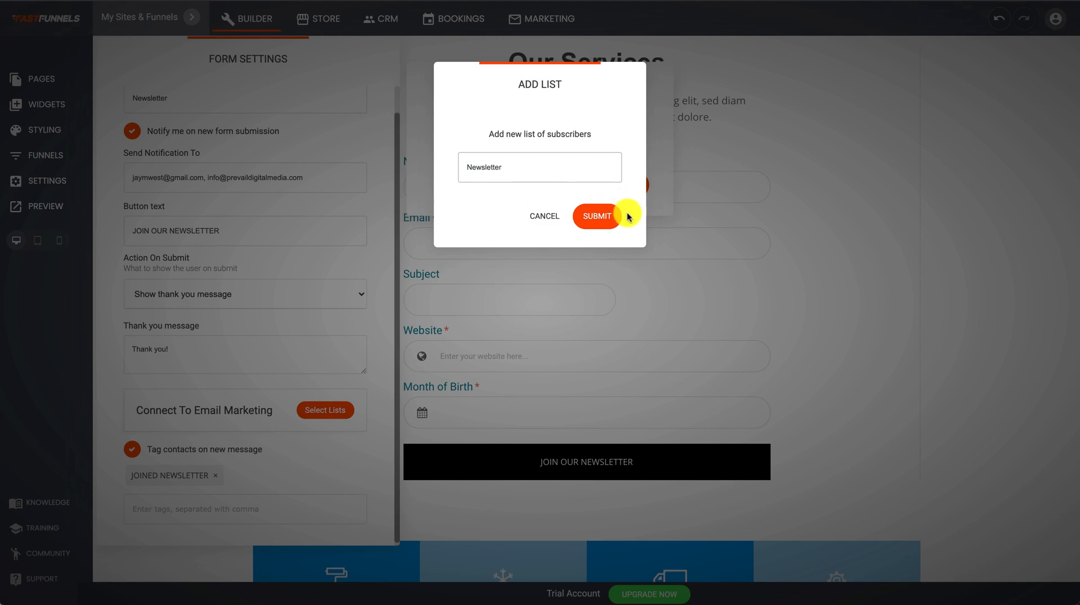
left_click(598, 215)
left_click(634, 198)
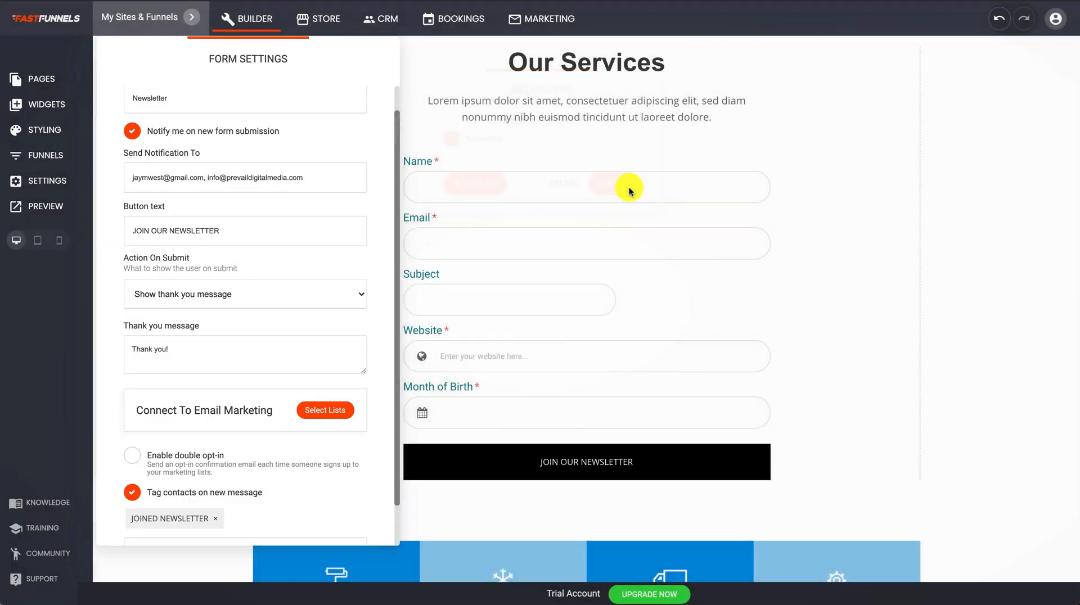
scroll(270, 405, "down", 1)
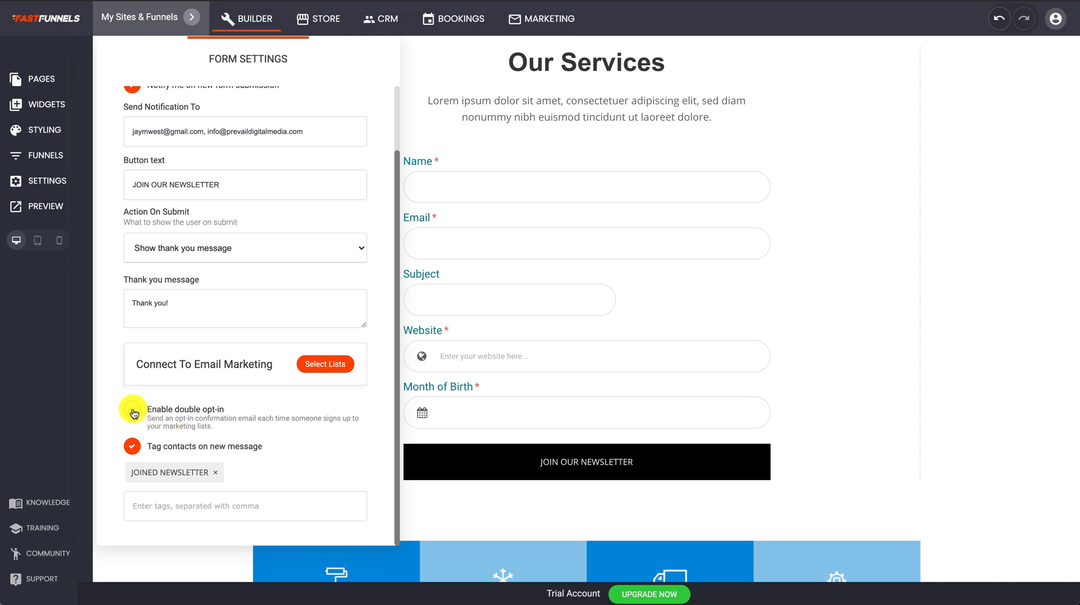
scroll(180, 433, "up", 3)
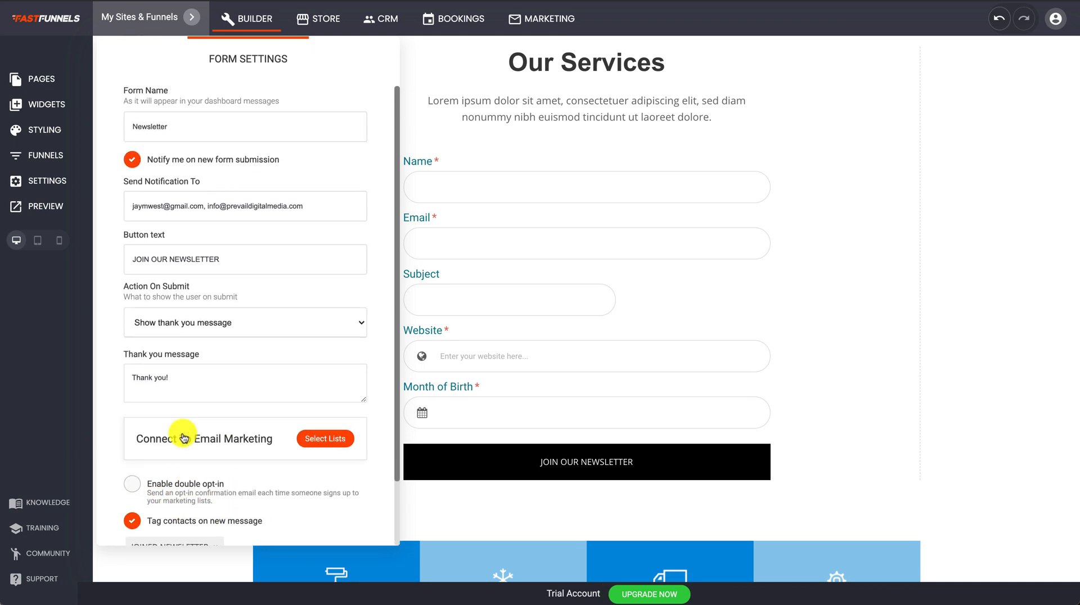
left_click(549, 137)
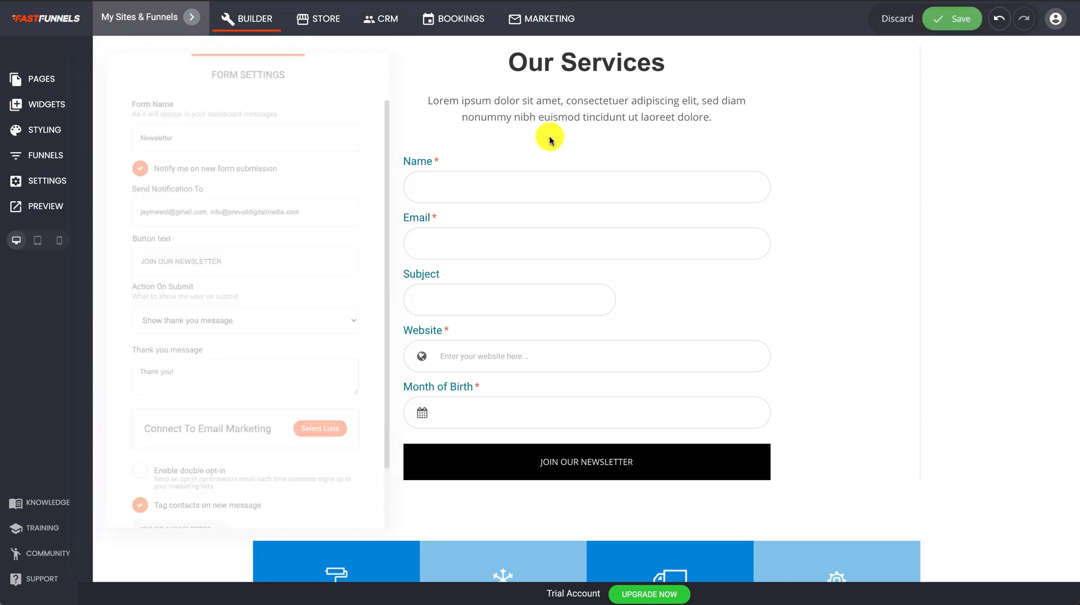
Save the page and open it in preview.
left_click(945, 22)
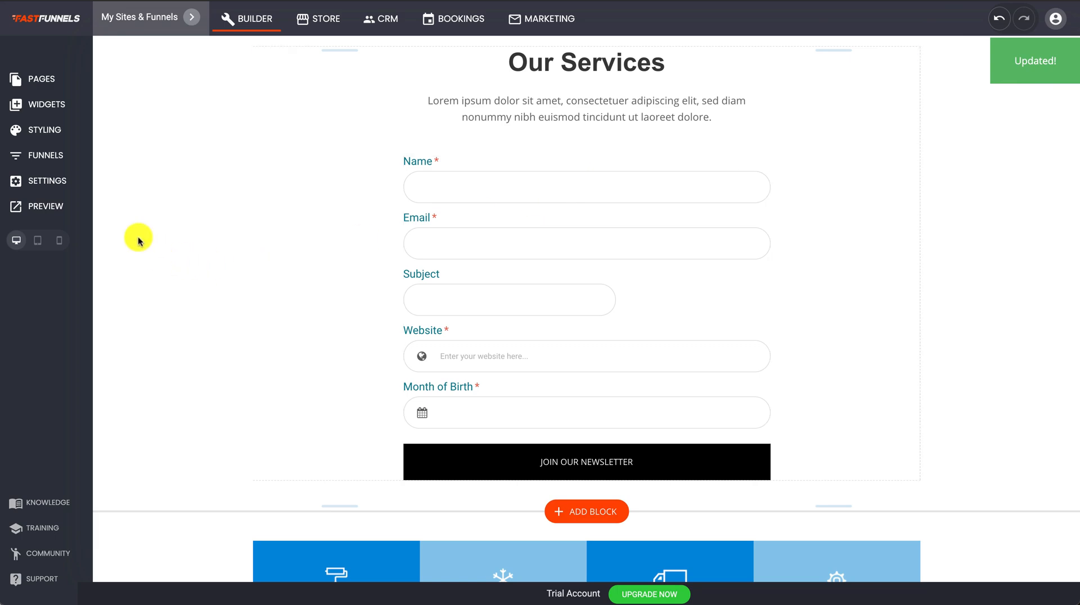
left_click(46, 207)
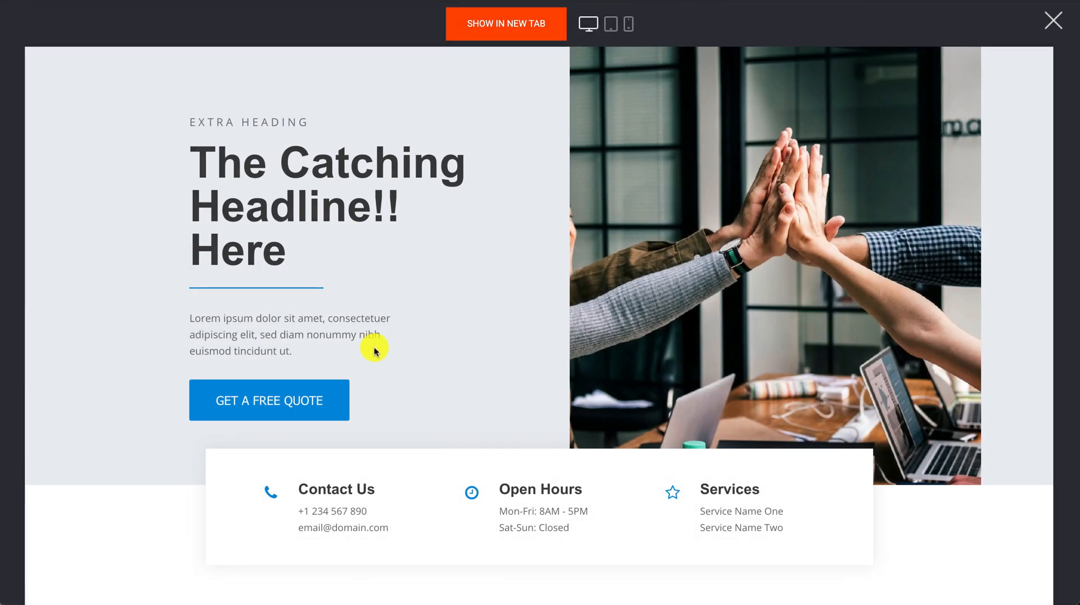
scroll(373, 349, "down", 10)
scroll(374, 350, "down", 3)
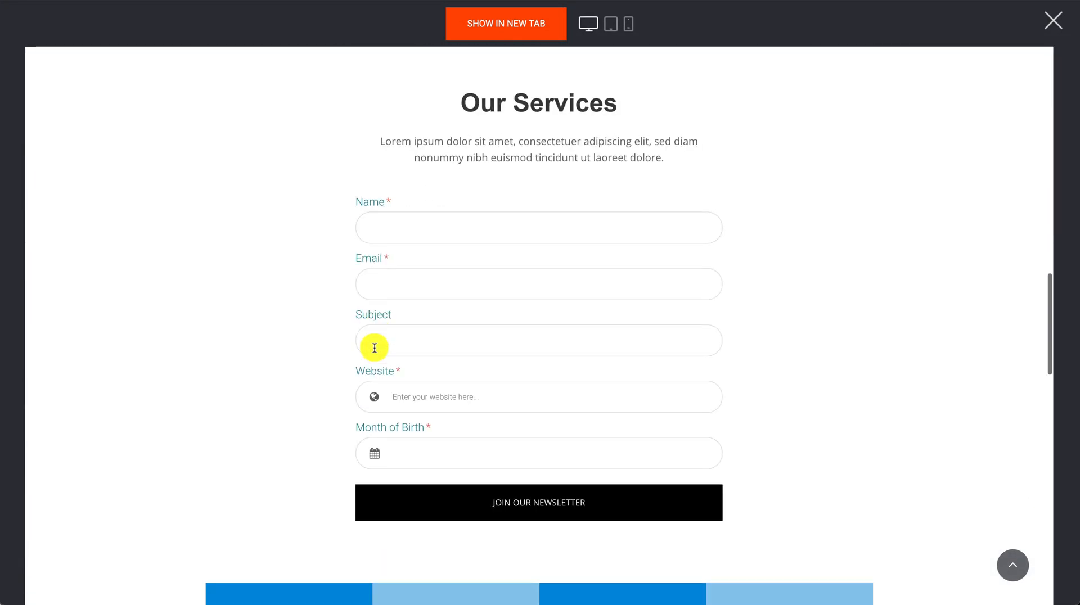
Submit a test signup with saved name and email, filler subject, and month 'Ma'.
left_click(432, 237)
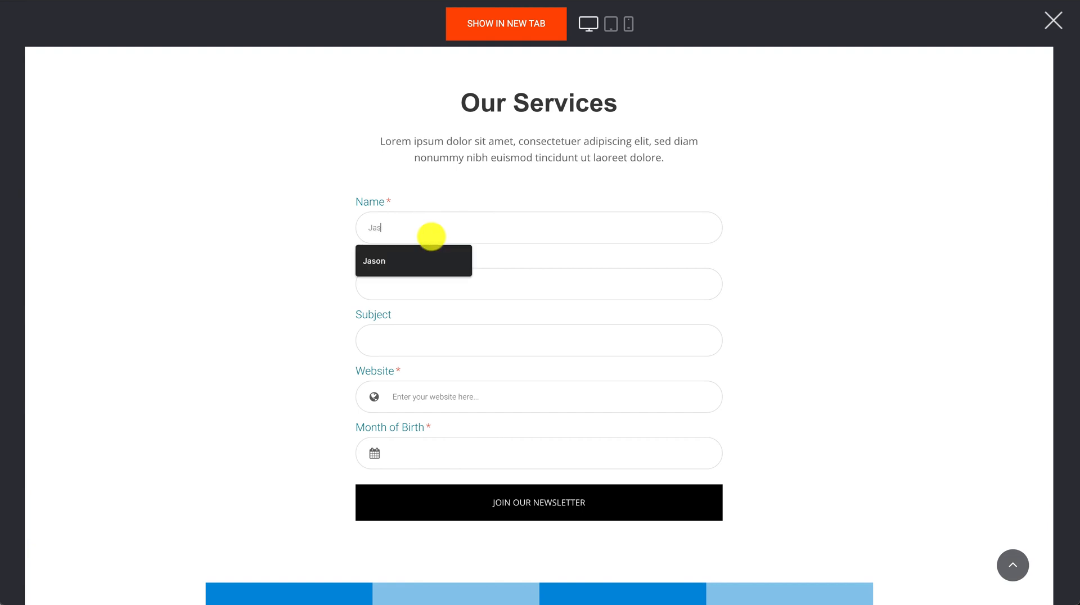
left_click(422, 256)
left_click(407, 276)
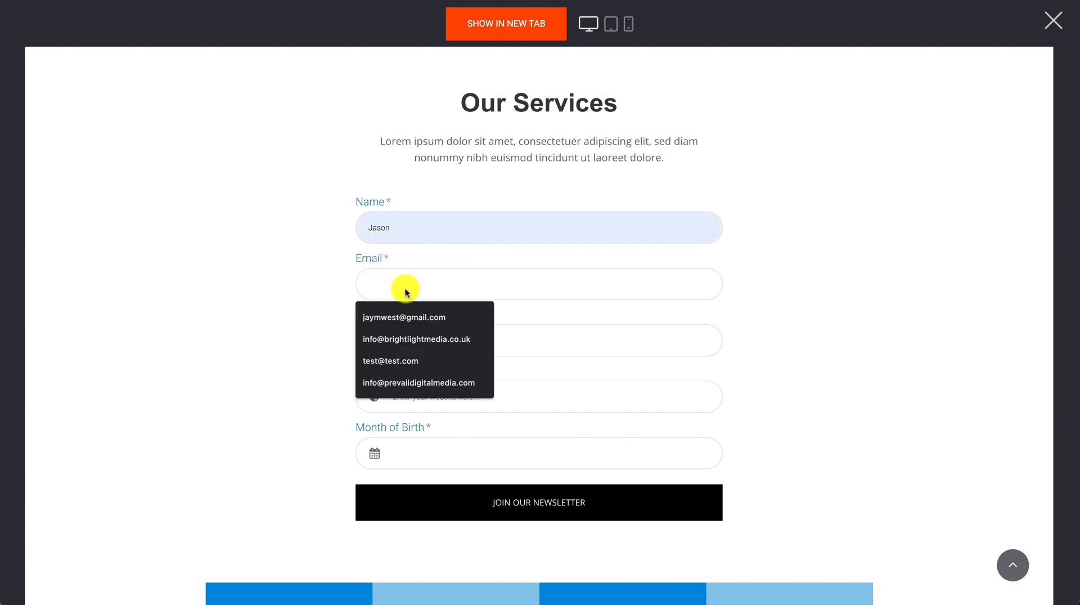
left_click(396, 319)
left_click(402, 341)
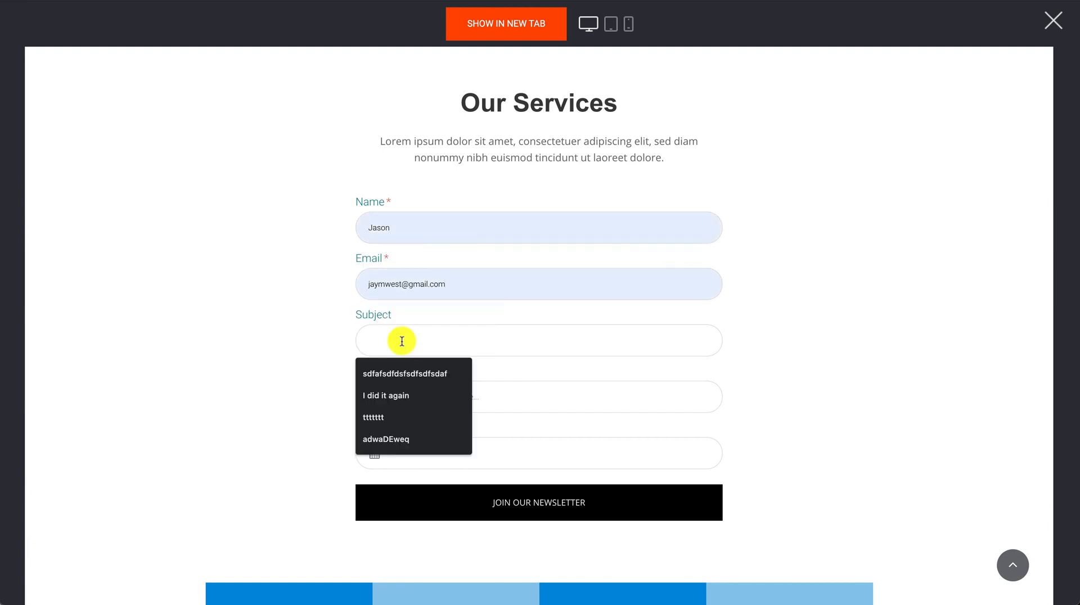
type("sdfdsfsdfdsfdsfdsfsd")
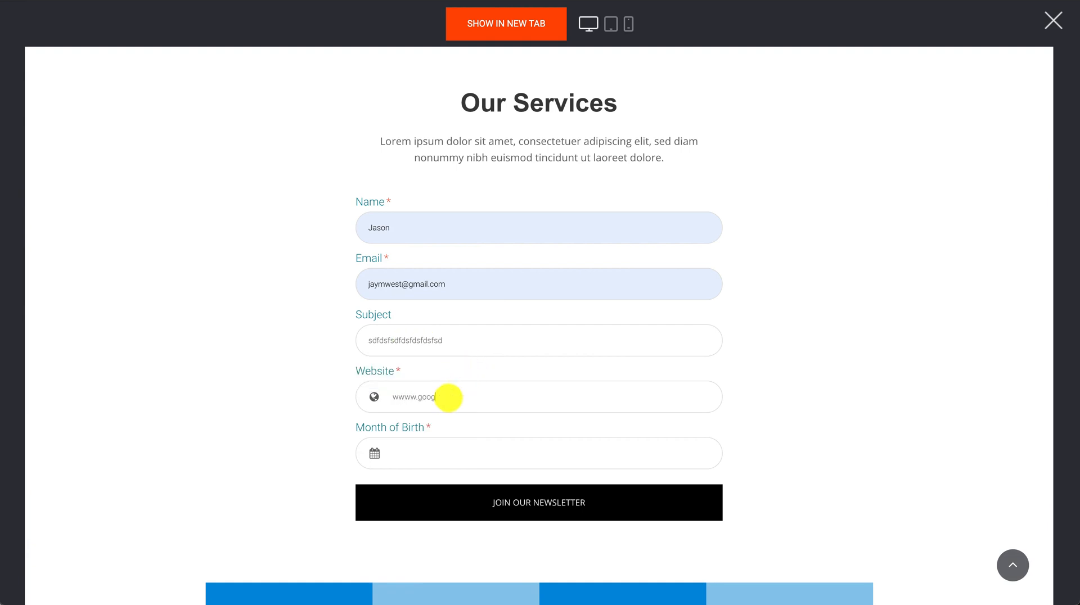
left_click(422, 456)
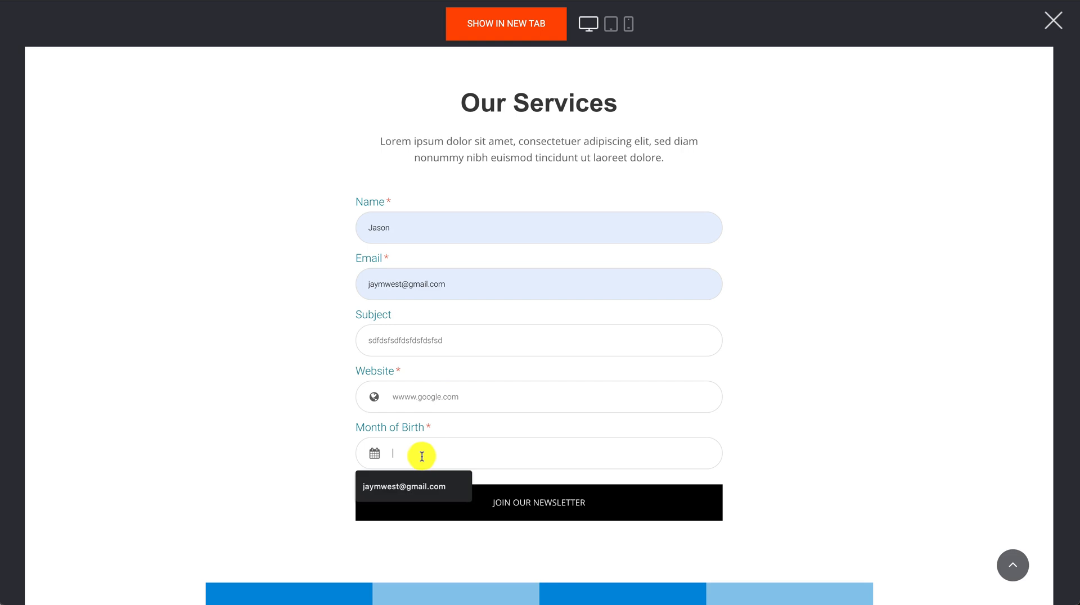
type("March")
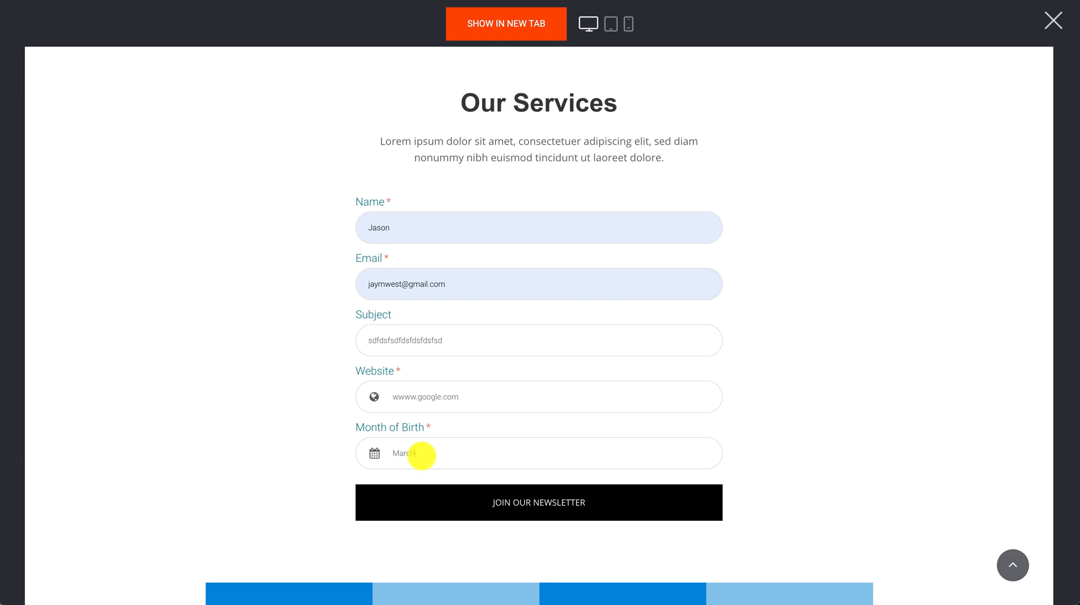
left_click(535, 504)
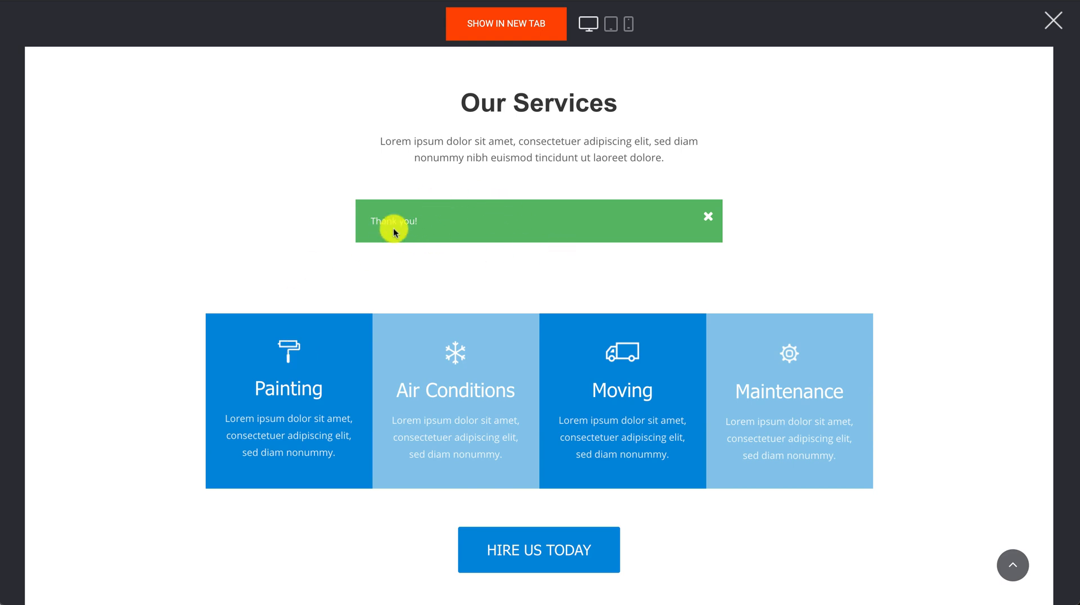
Dismiss the Thank you! message and close the preview.
left_click(708, 218)
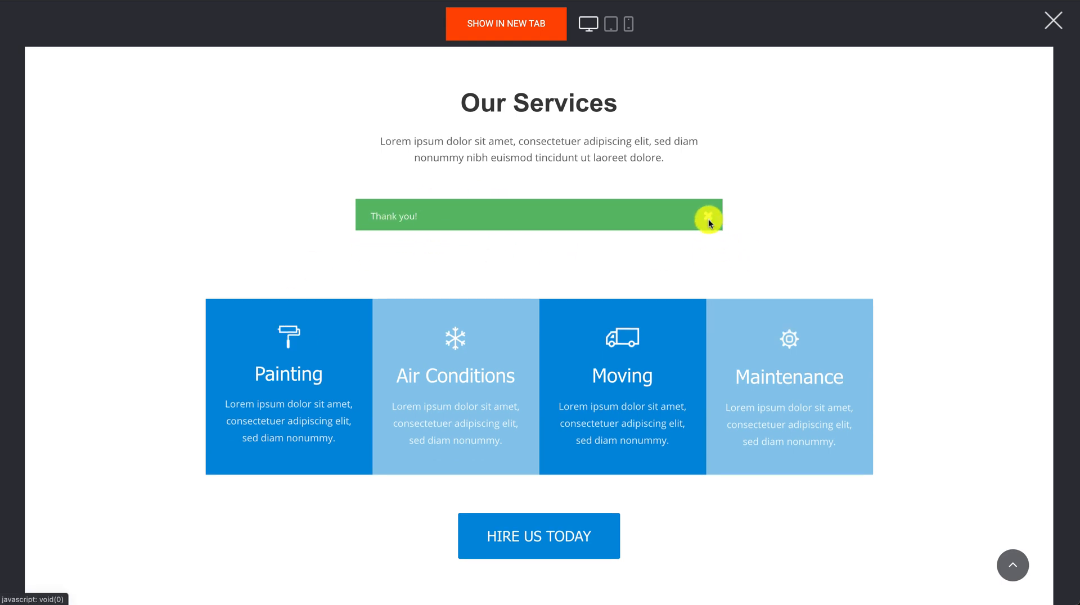
scroll(607, 232, "up", 15)
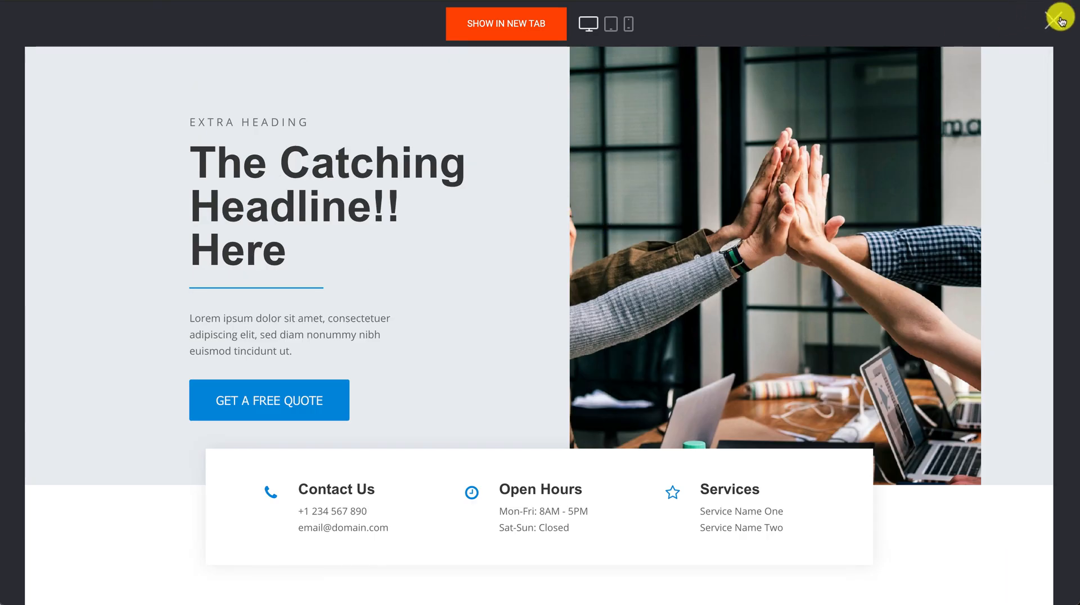
left_click(1056, 17)
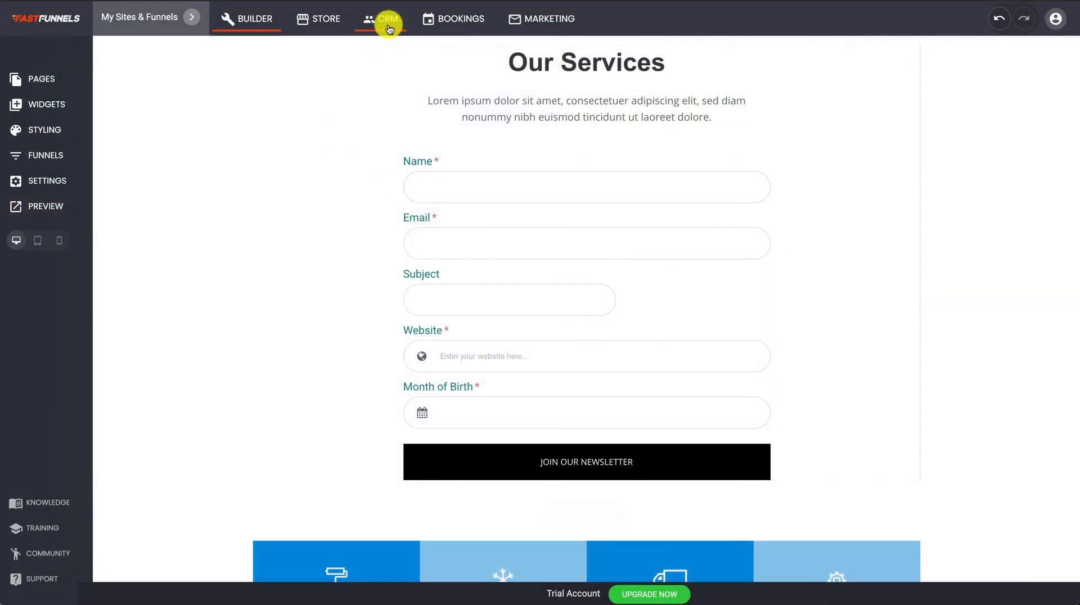
Check the test contact in CRM and on the Newsletter subscriber list, then head back to the builder.
left_click(389, 22)
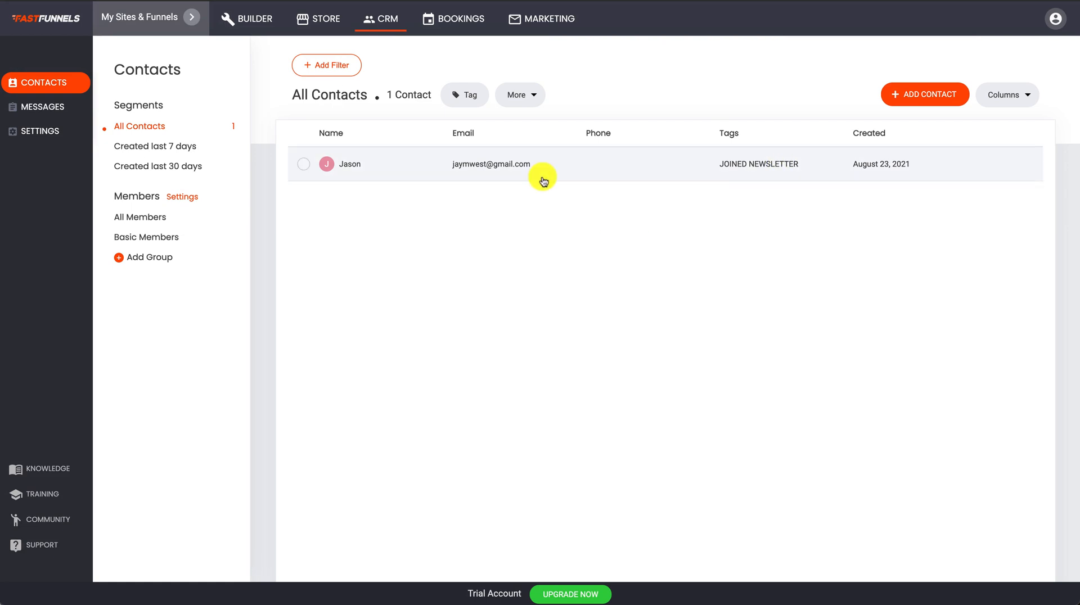
left_click(551, 34)
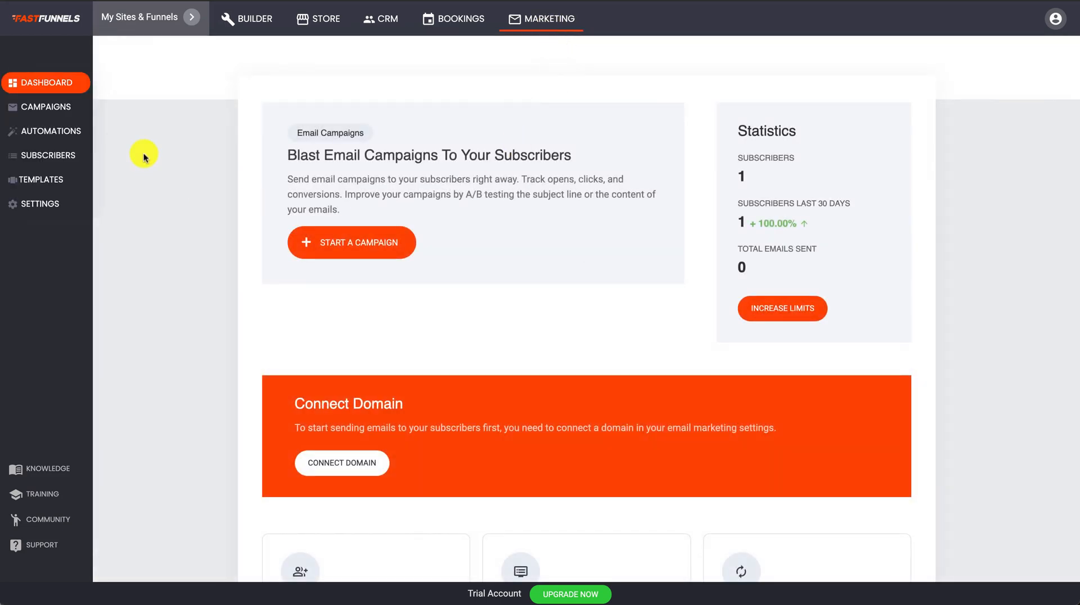
left_click(55, 156)
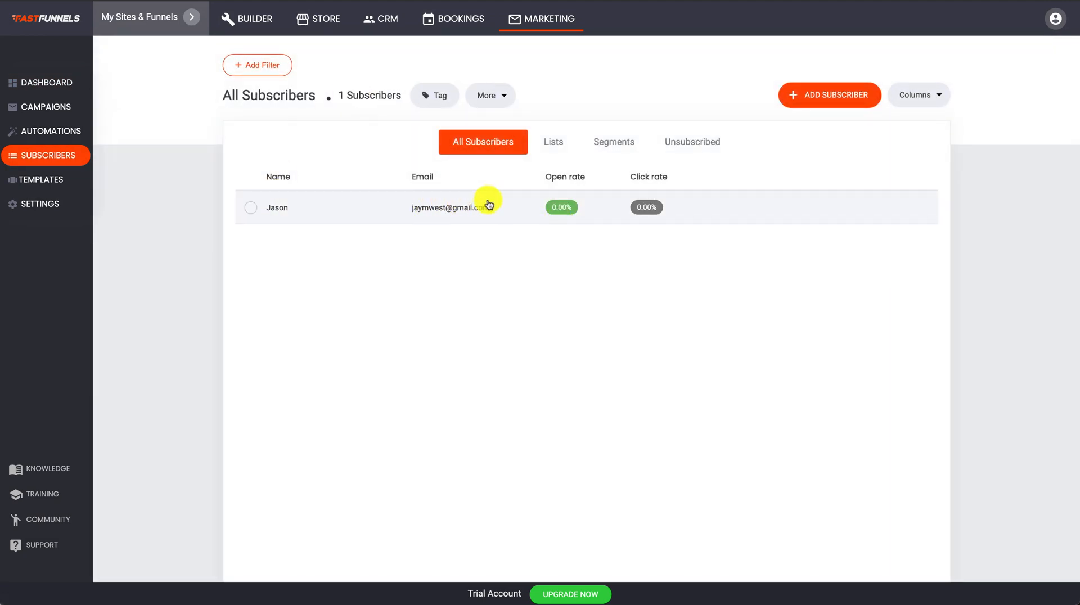
left_click(560, 142)
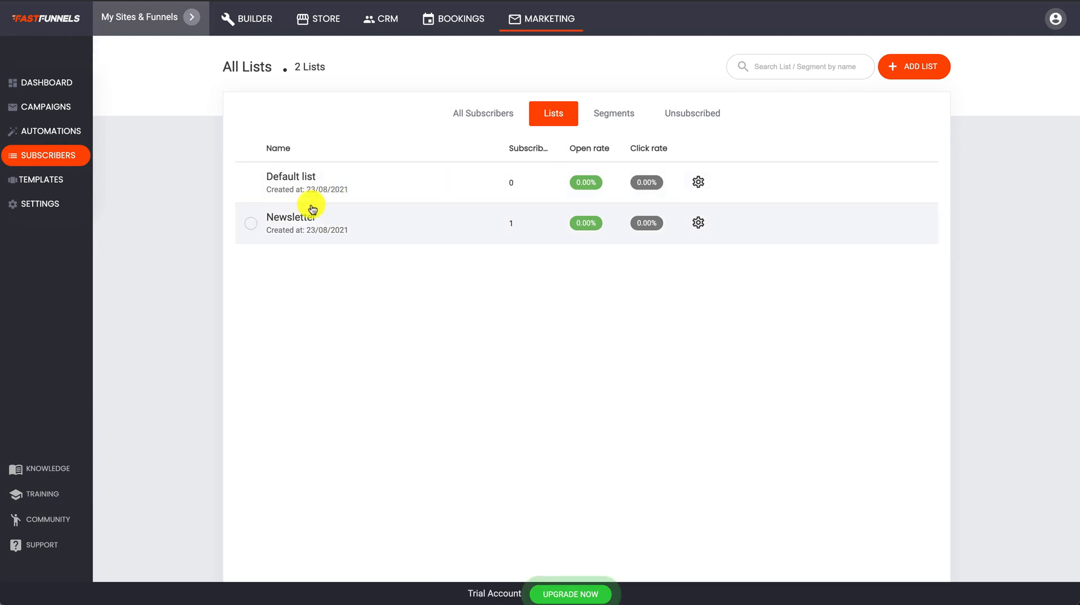
left_click(337, 231)
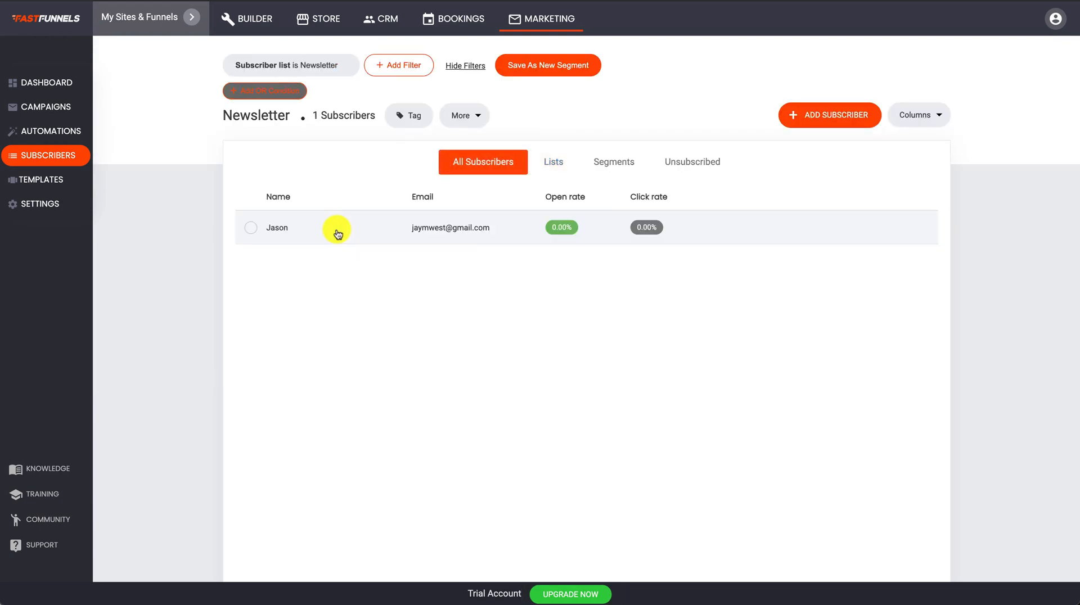
left_click(472, 229)
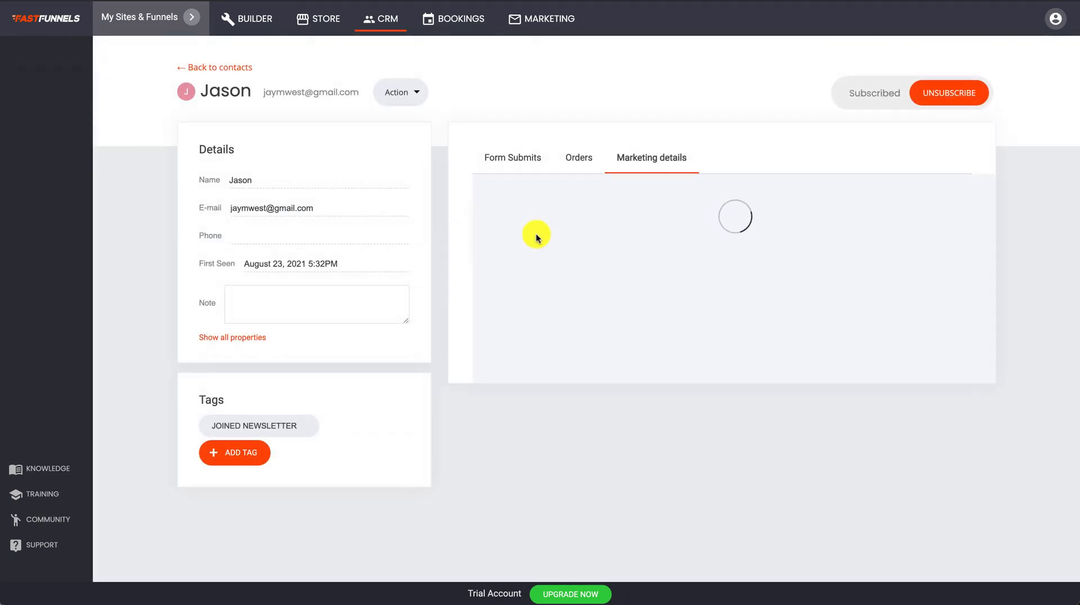
left_click(537, 19)
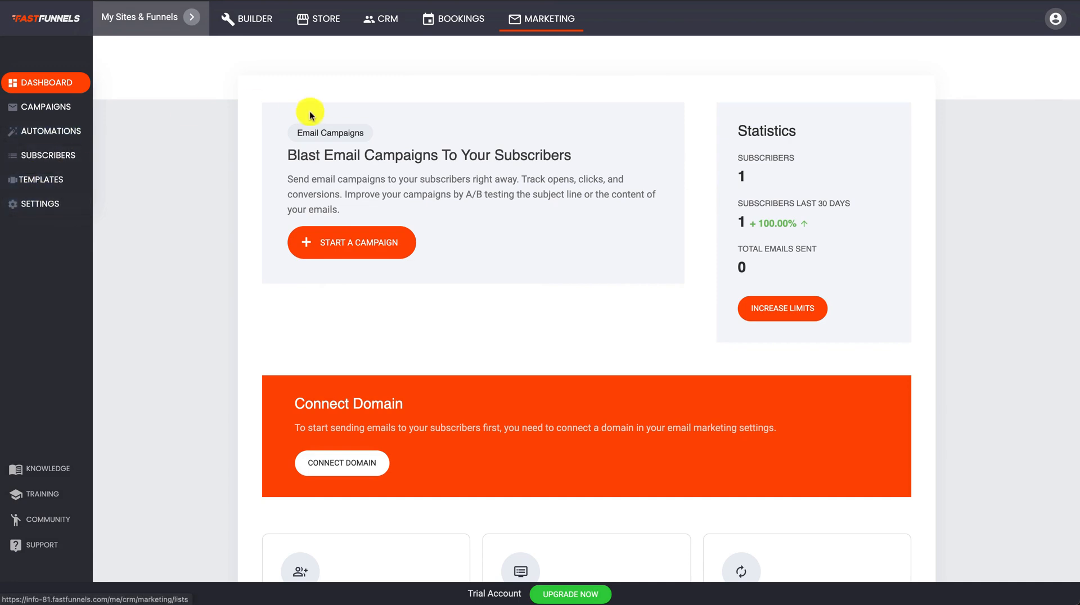
left_click(249, 31)
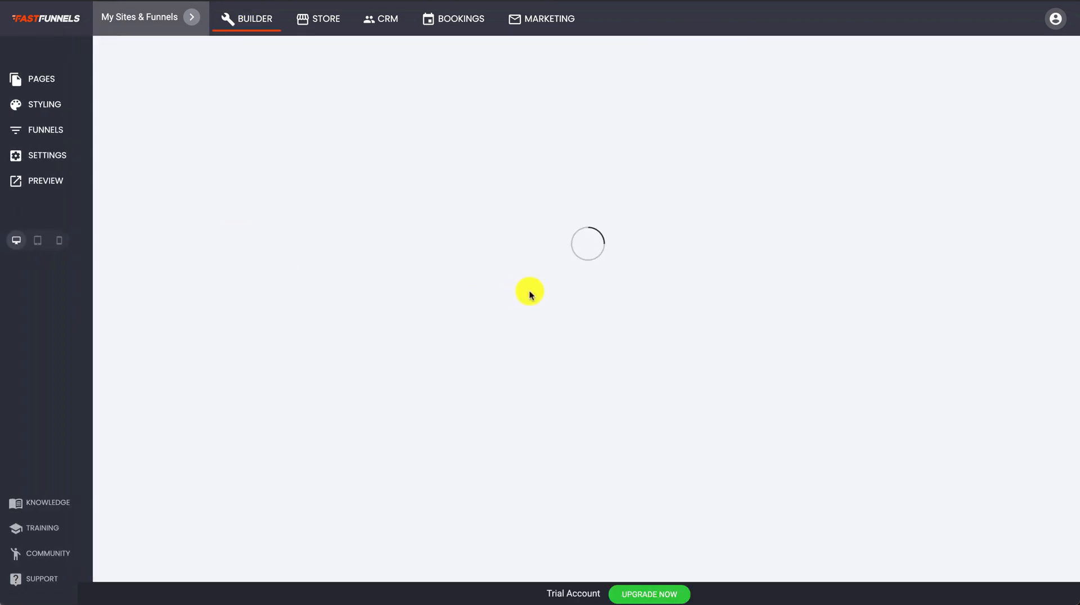
Scroll down to the Our Services newsletter form and select it.
scroll(517, 320, "down", 9)
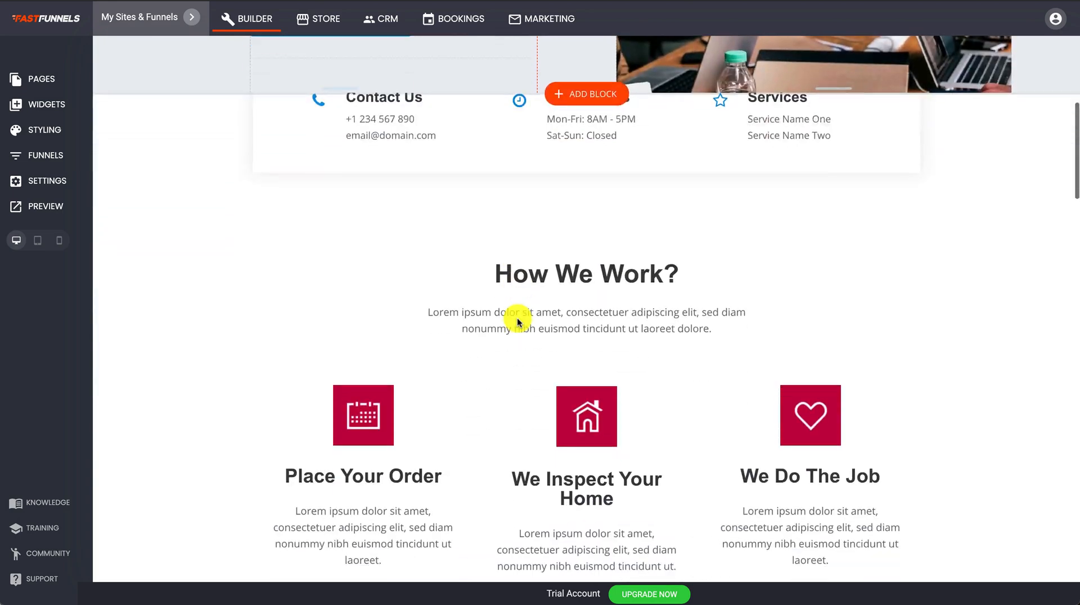
scroll(517, 319, "down", 10)
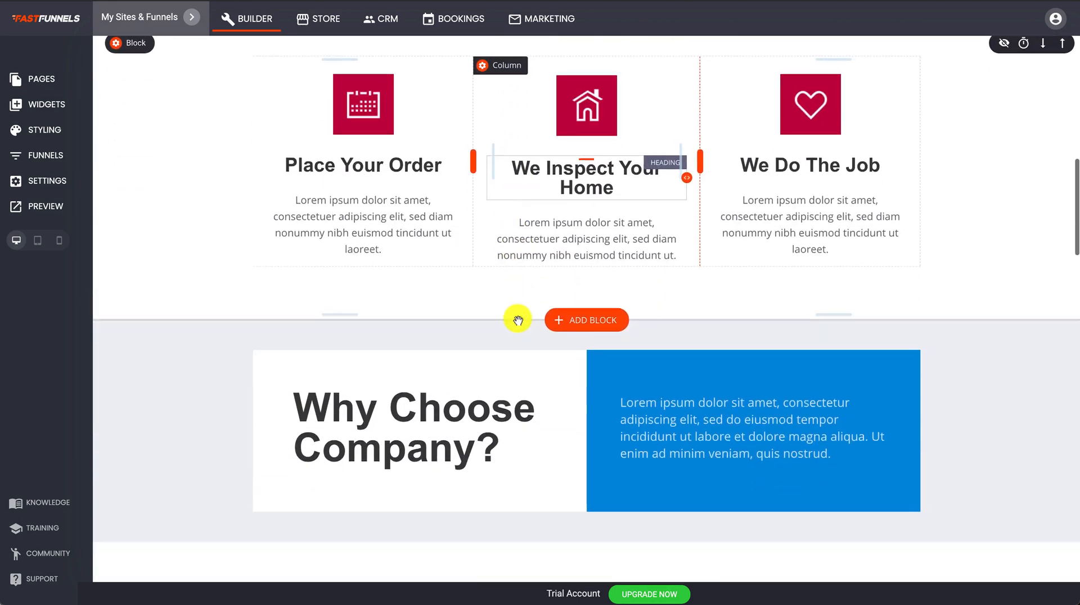
scroll(517, 319, "down", 4)
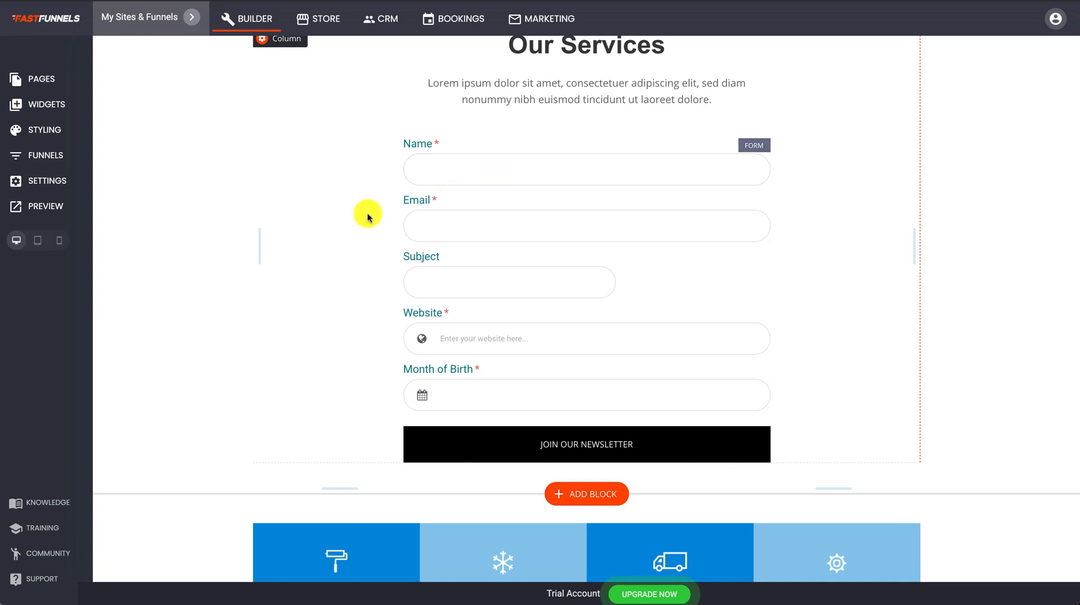
left_click(493, 198)
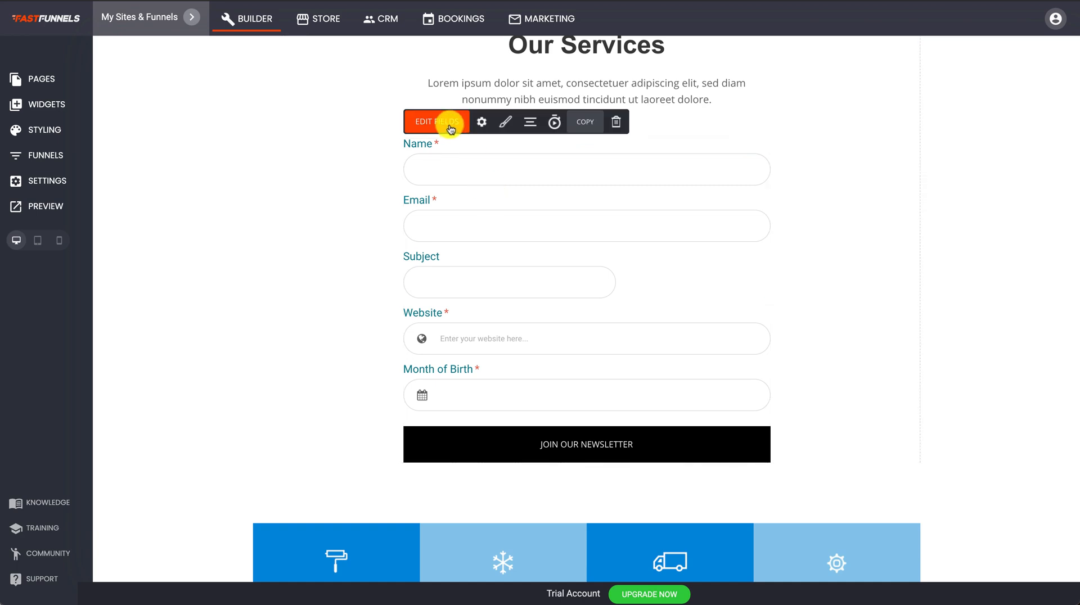
Send submitters to the Opt In funnel step, passing submitted values in the URL, and save.
left_click(481, 124)
scroll(213, 397, "down", 2)
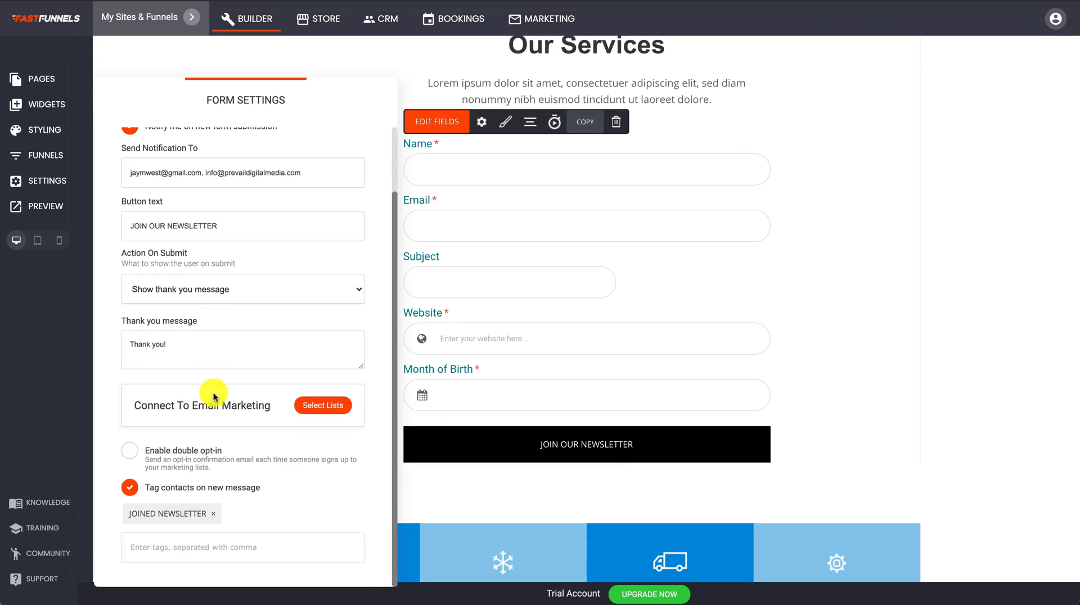
left_click(248, 288)
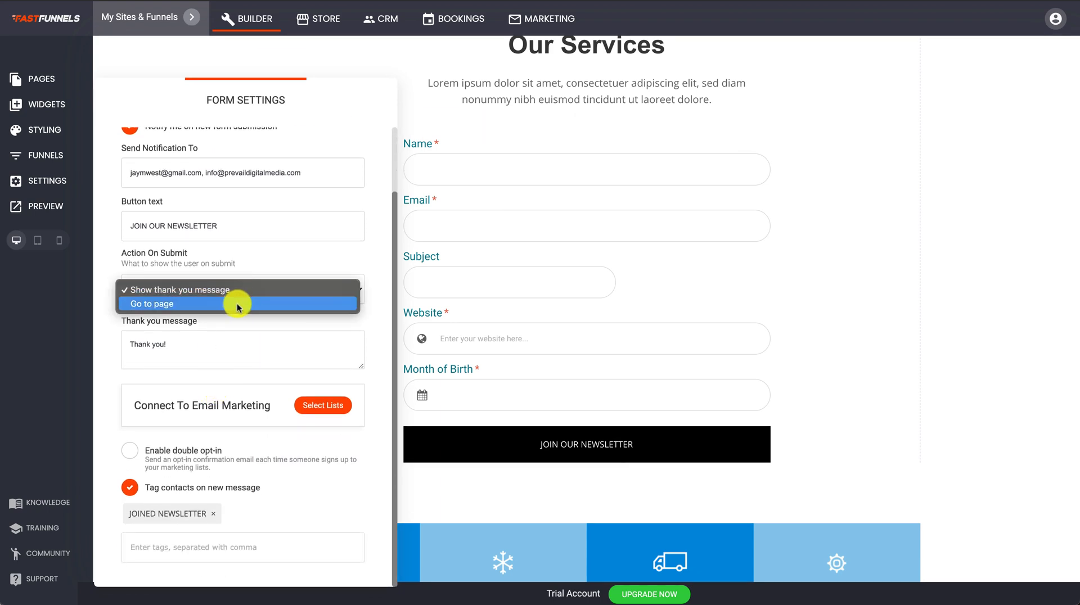
left_click(239, 304)
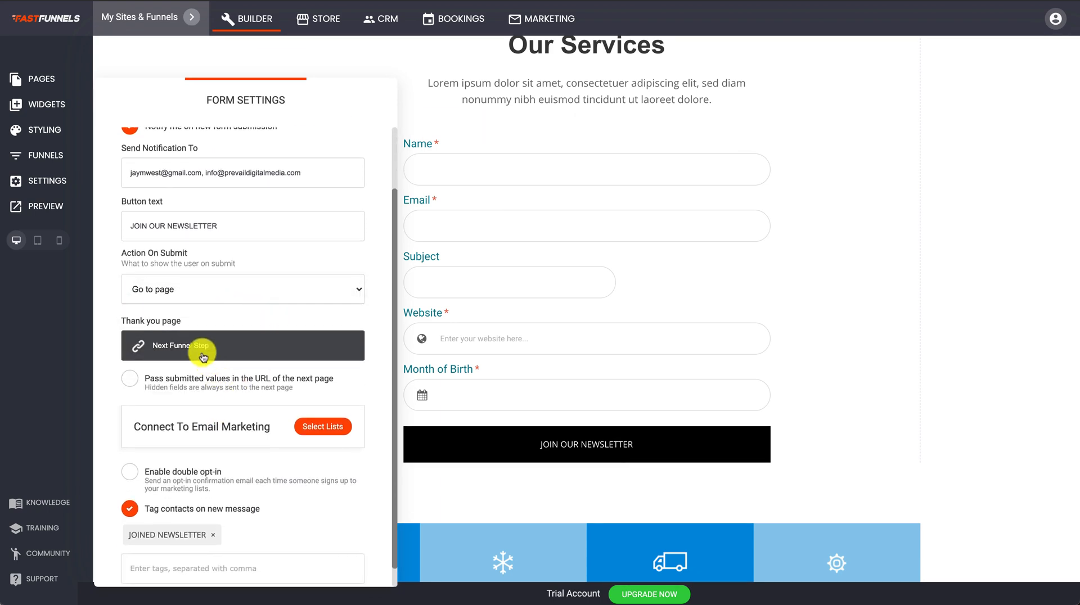
left_click(203, 352)
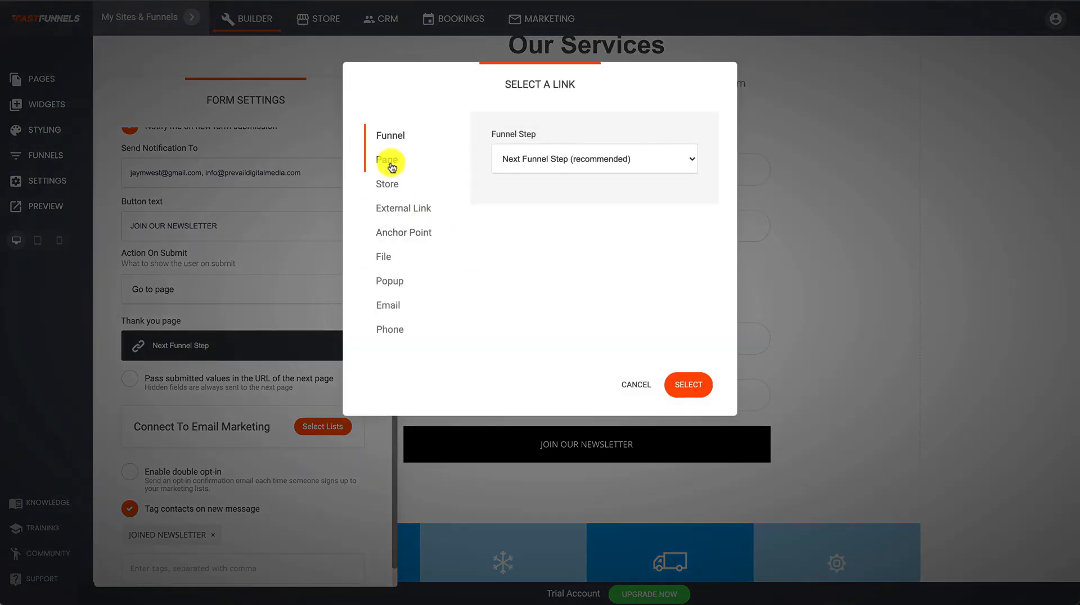
left_click(579, 164)
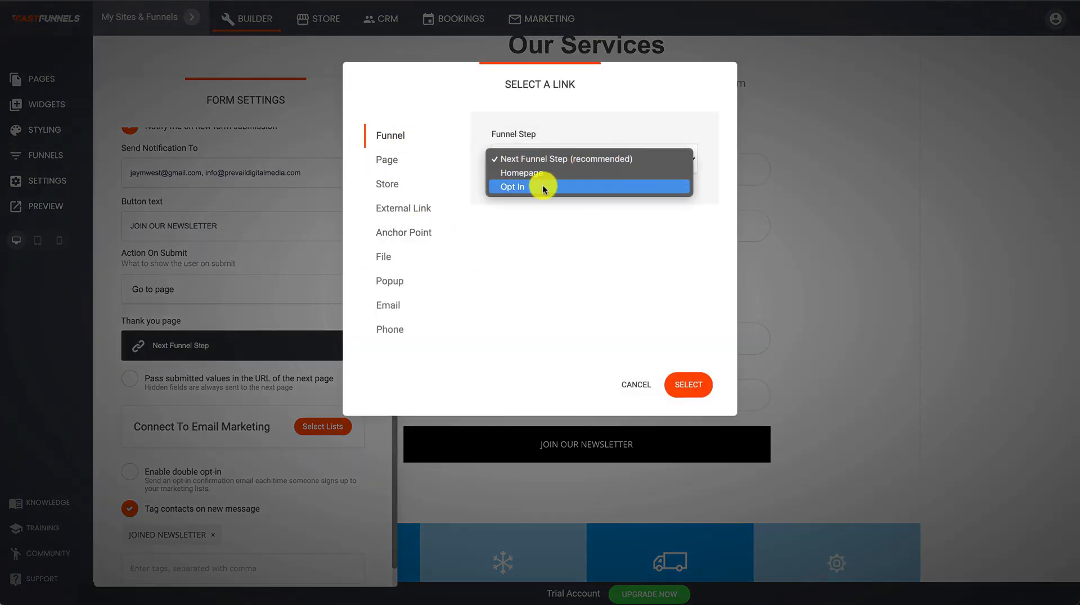
left_click(513, 186)
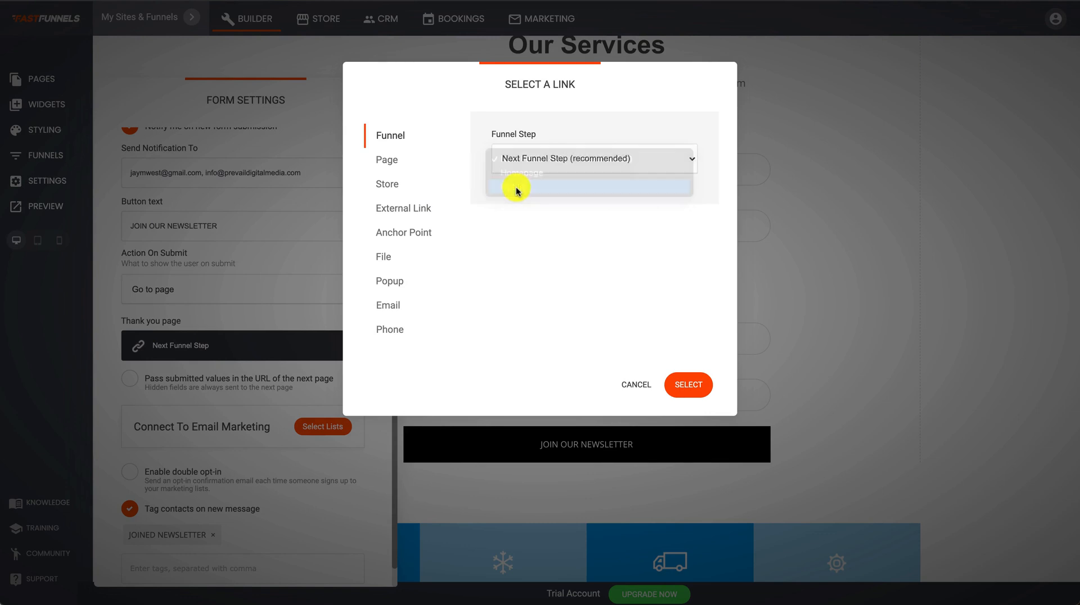
left_click(681, 393)
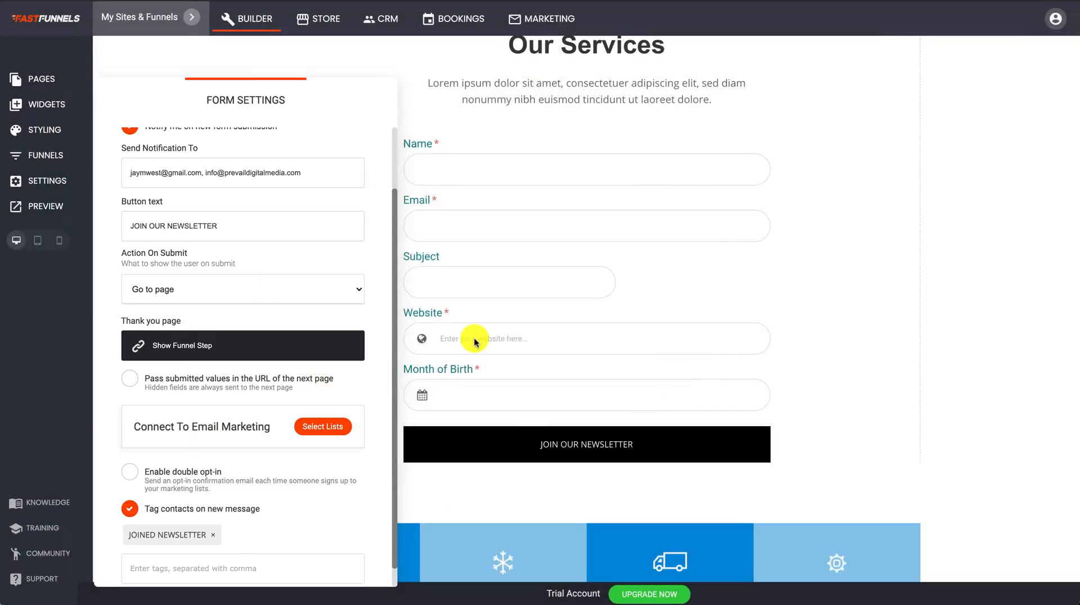
left_click(130, 381)
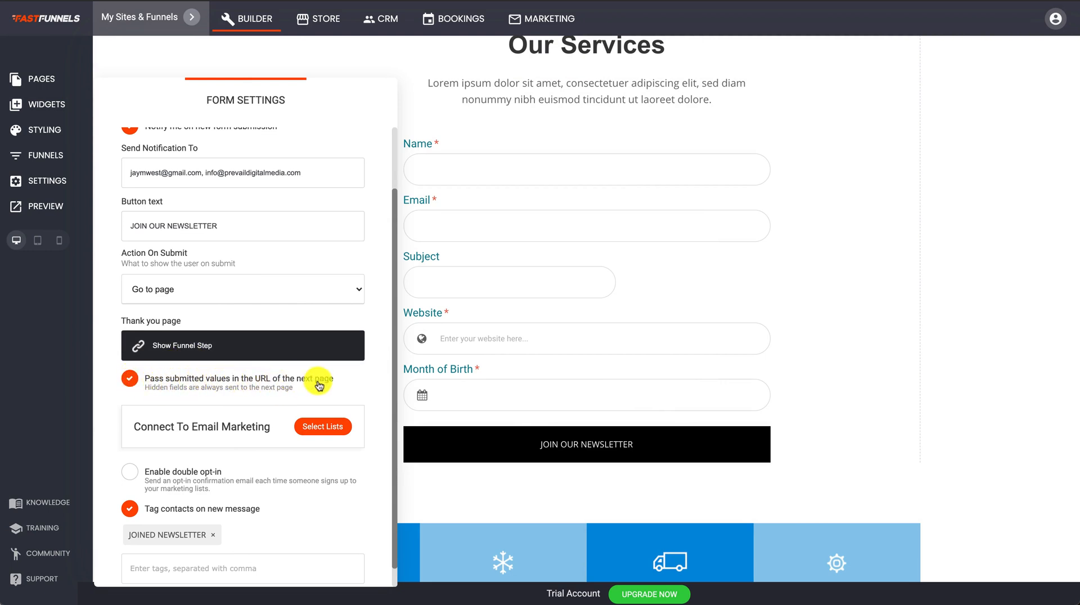
left_click(634, 339)
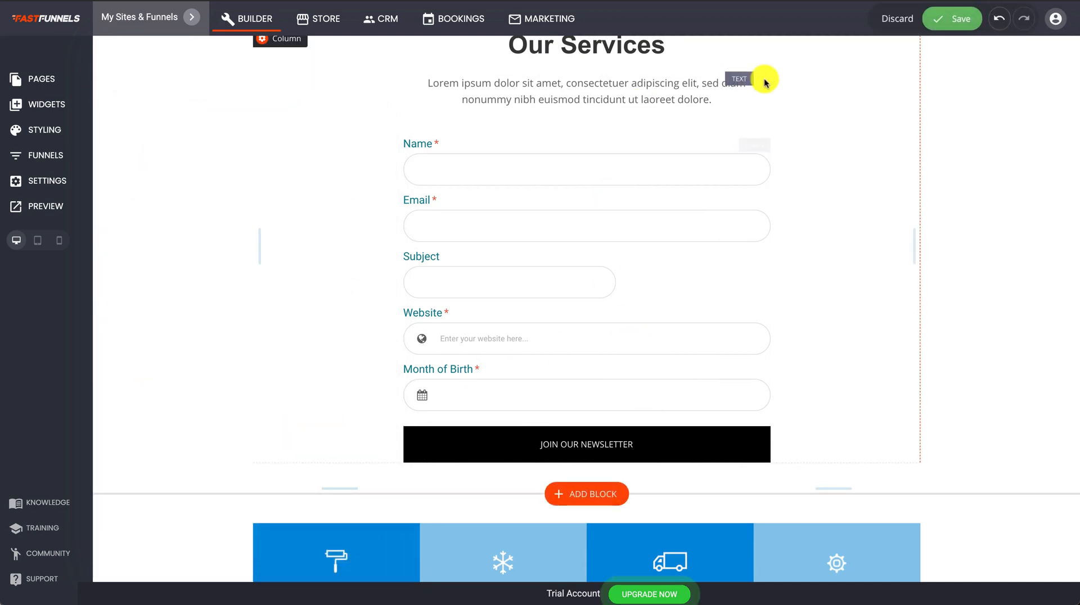
left_click(963, 22)
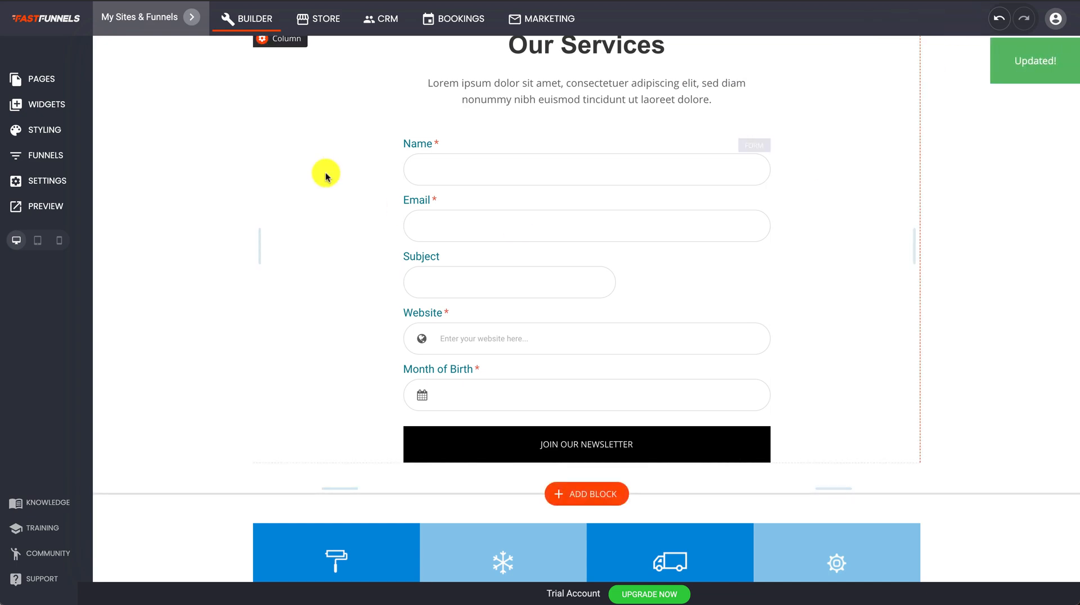
Open and close the Opt In popup step from the funnel's steps list.
left_click(45, 156)
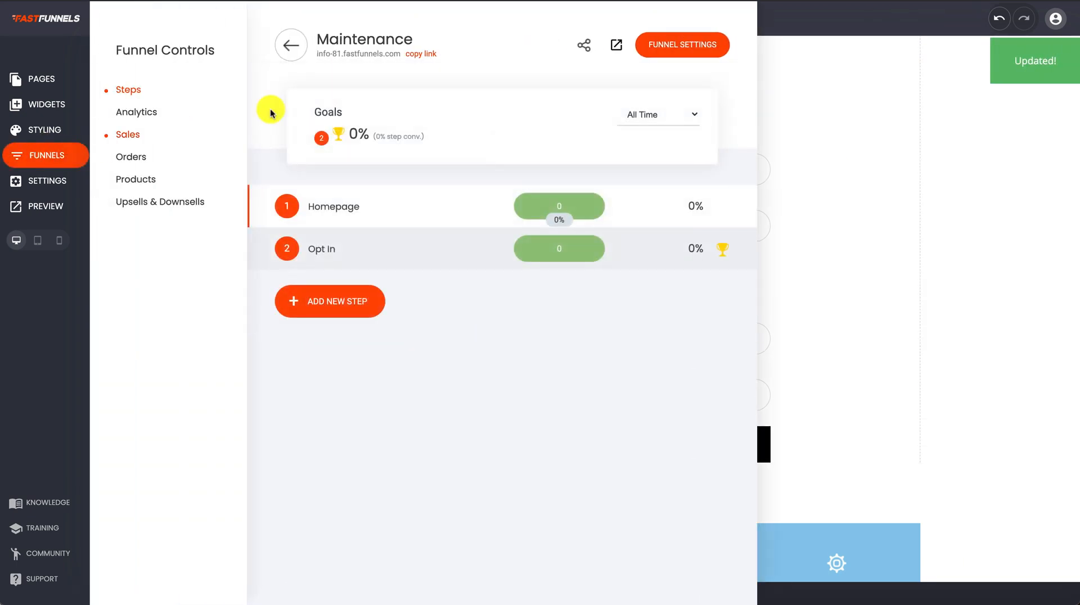
left_click(324, 249)
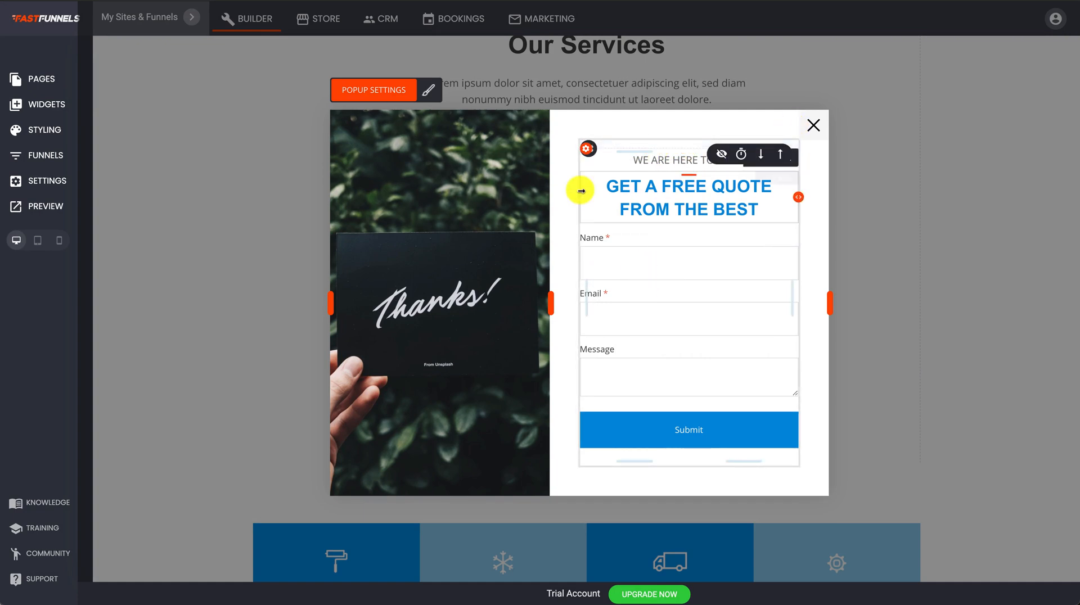
left_click(812, 125)
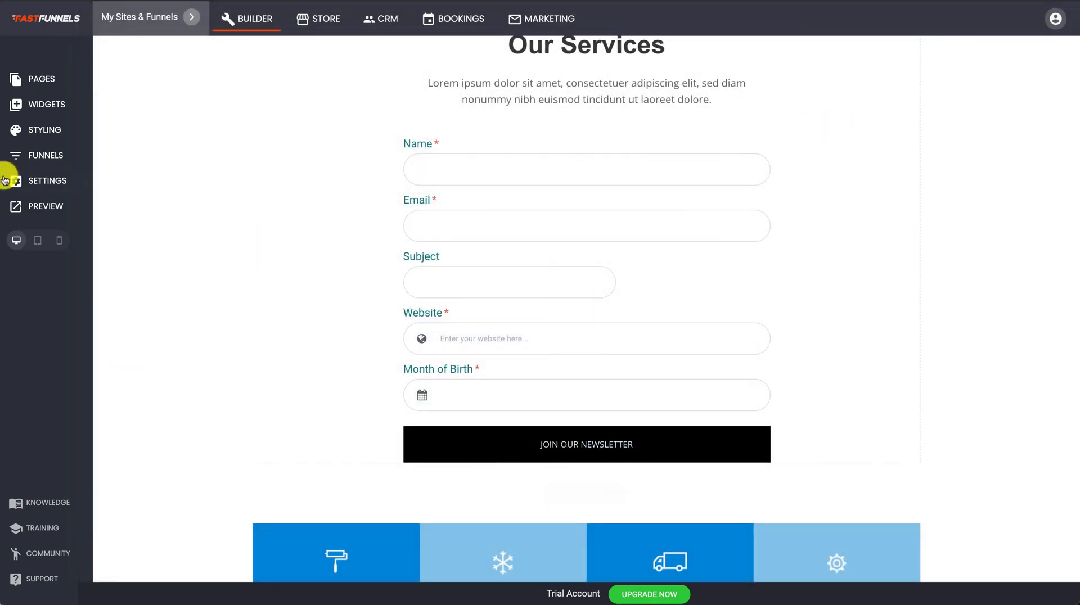
left_click(36, 80)
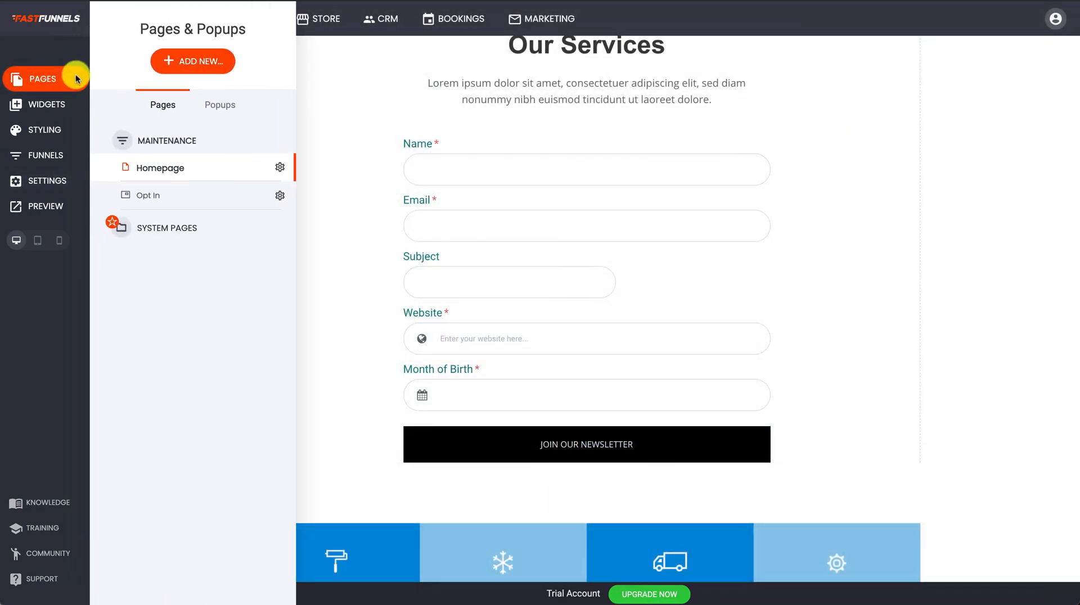
left_click(48, 157)
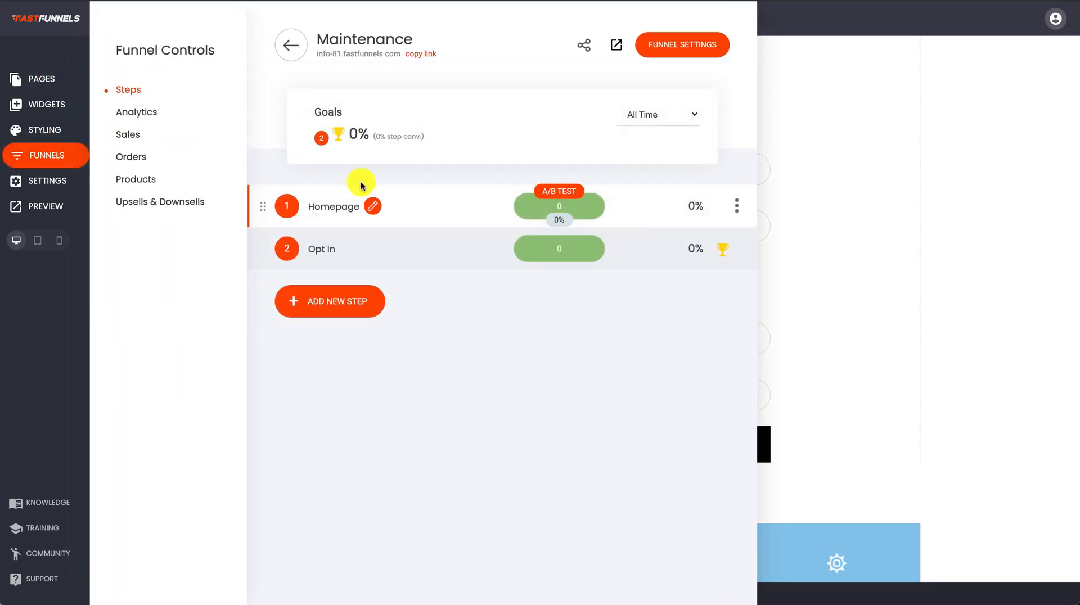
Add a Thanks page from the 'Thank you for contacting us' template, then return to the Homepage.
left_click(358, 299)
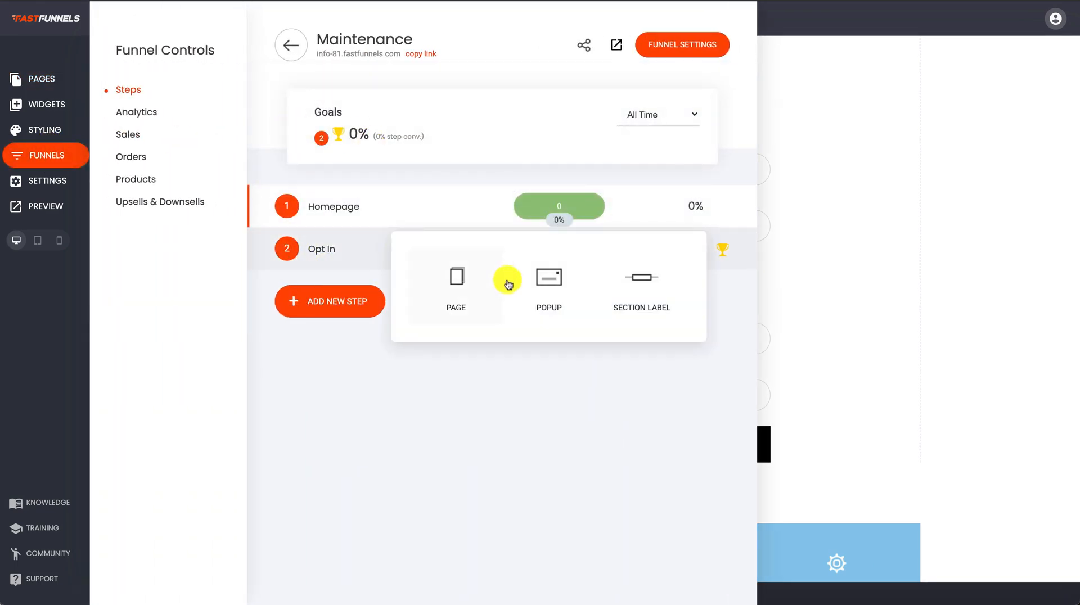
left_click(453, 272)
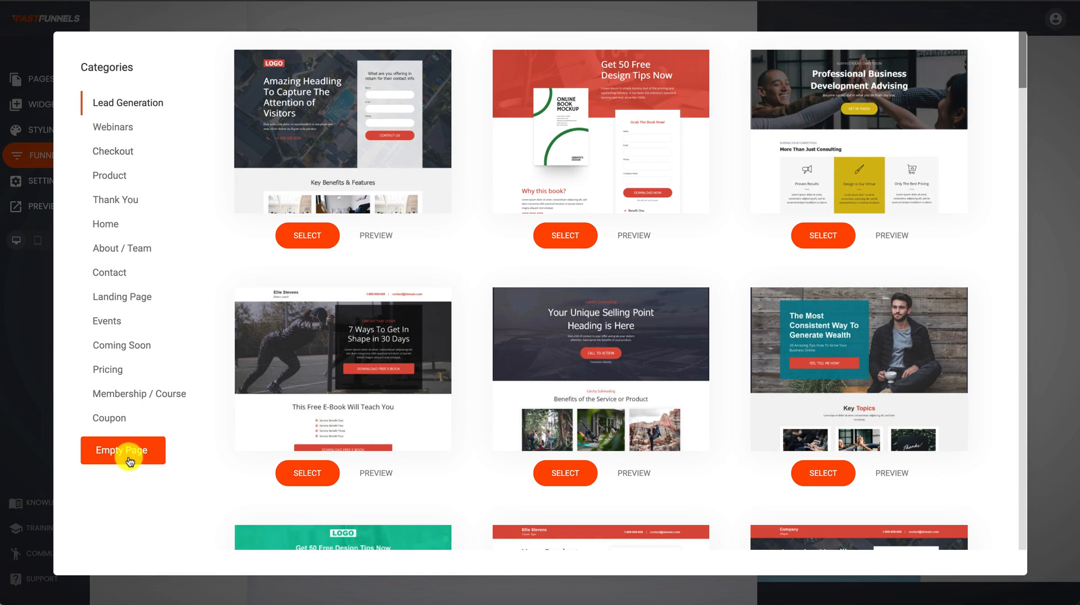
left_click(115, 200)
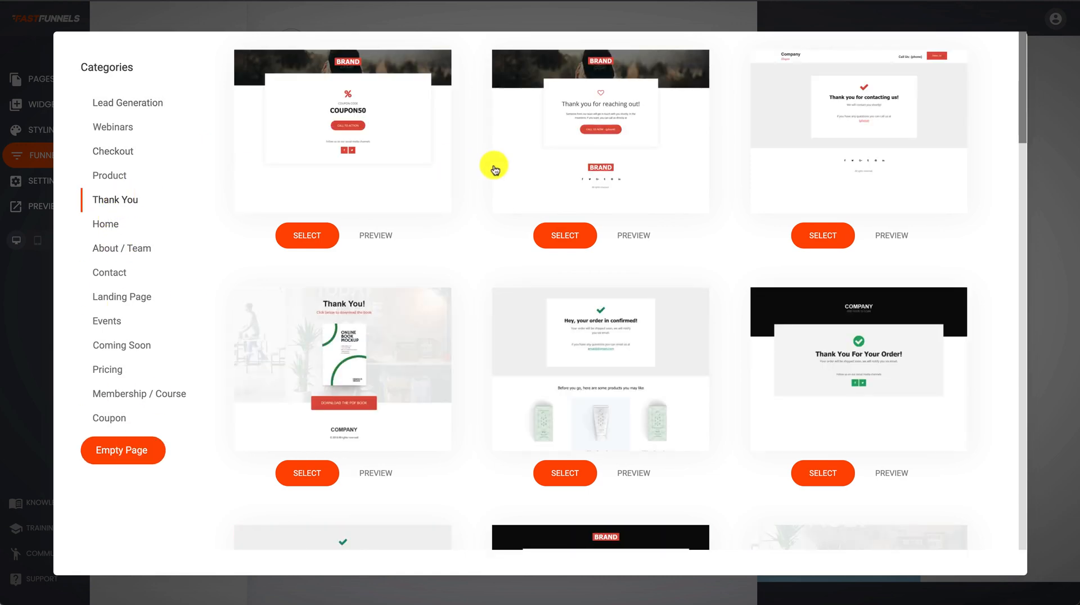
left_click(817, 119)
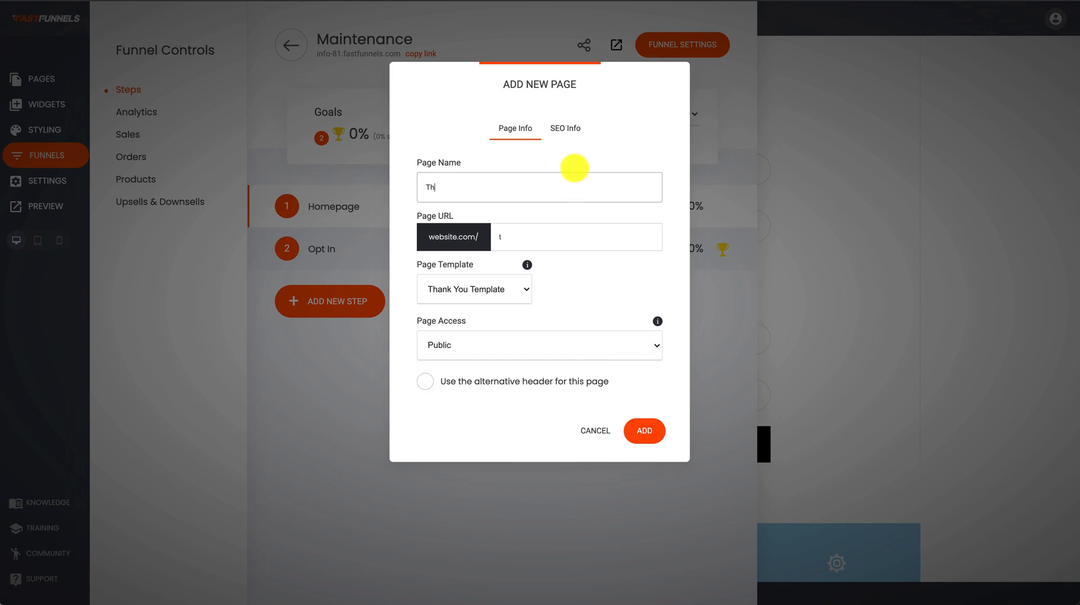
left_click(644, 431)
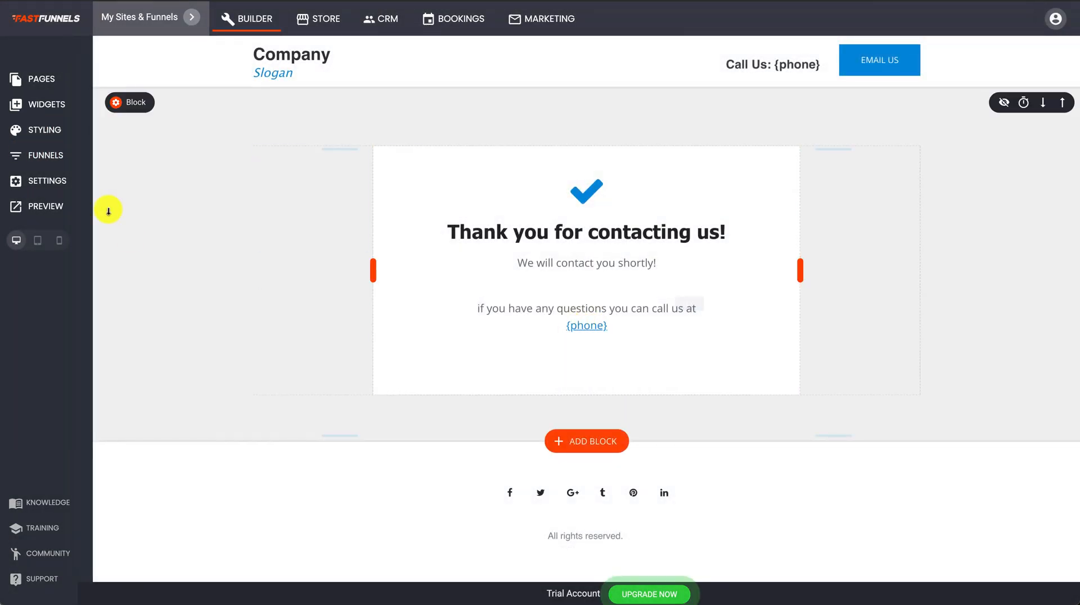
left_click(36, 147)
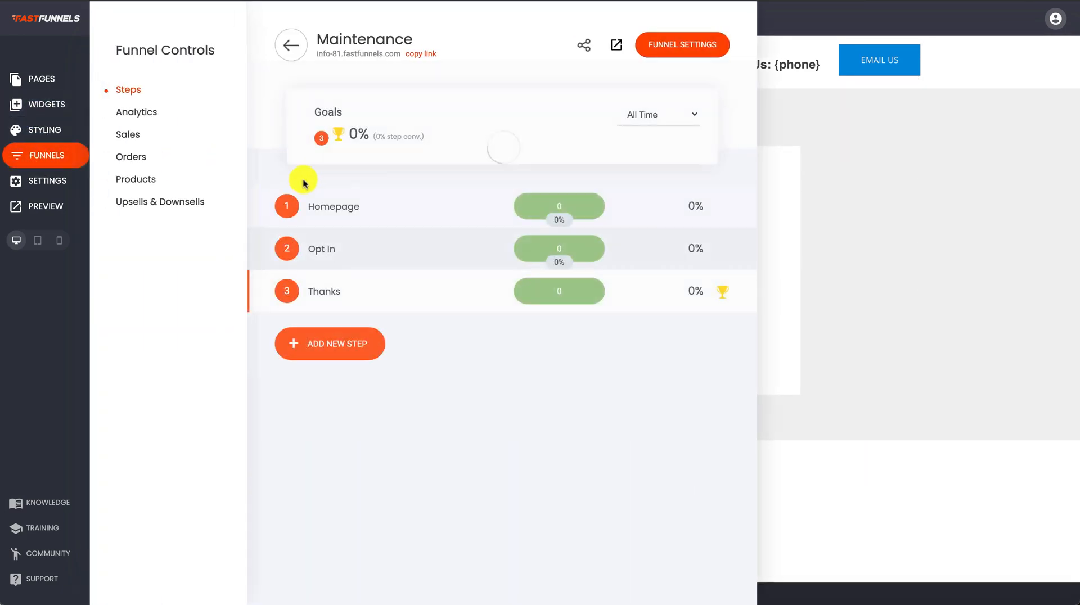
left_click(338, 205)
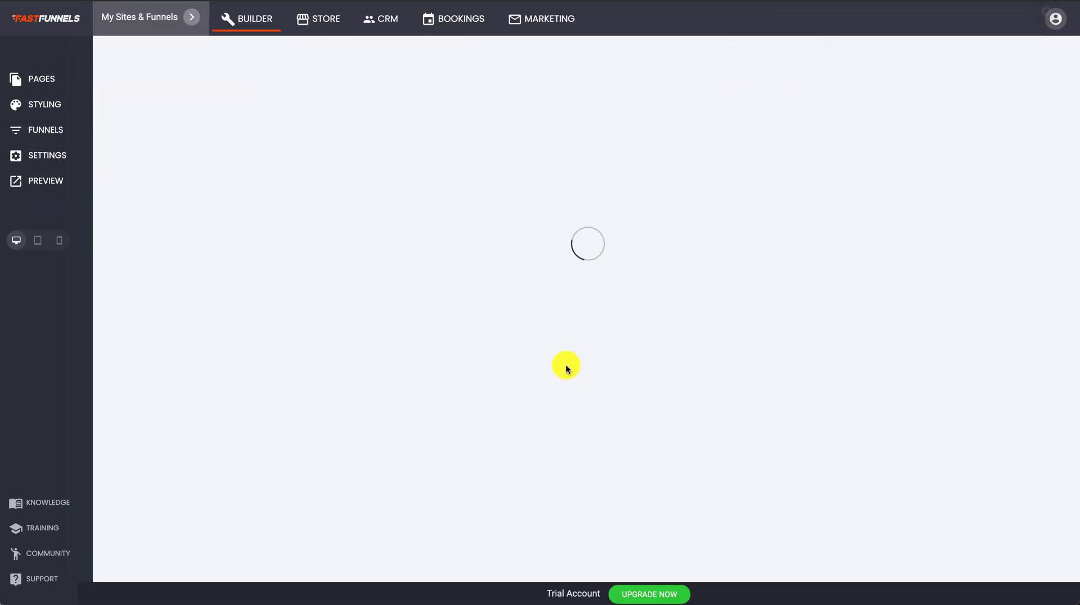
Set the newsletter form's Funnel Step destination to Thanks, then save the homepage.
scroll(566, 367, "down", 15)
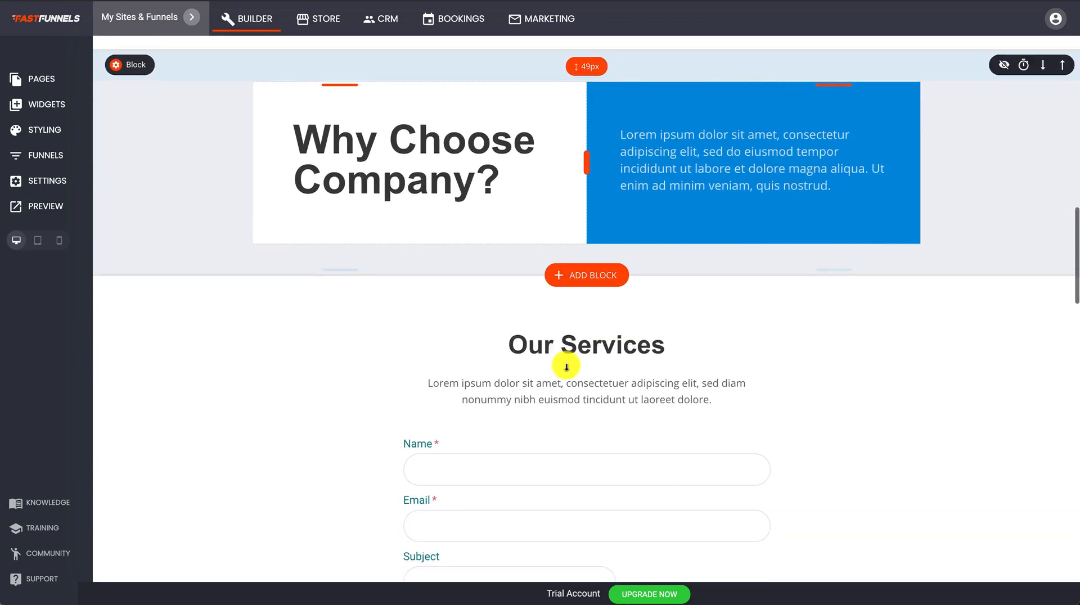
scroll(566, 367, "down", 5)
left_click(545, 265)
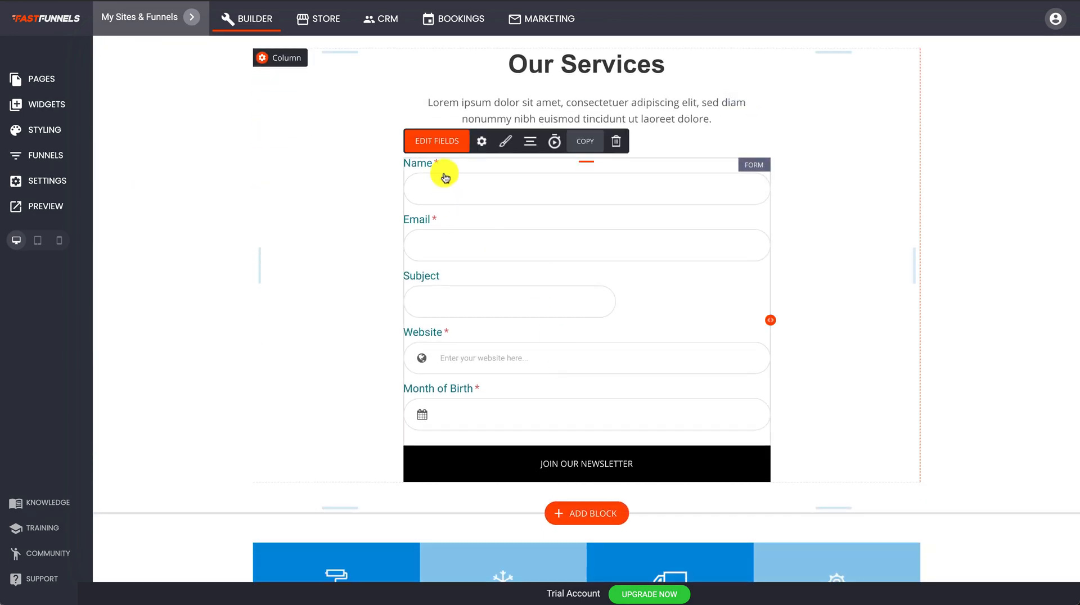
left_click(487, 143)
left_click(234, 441)
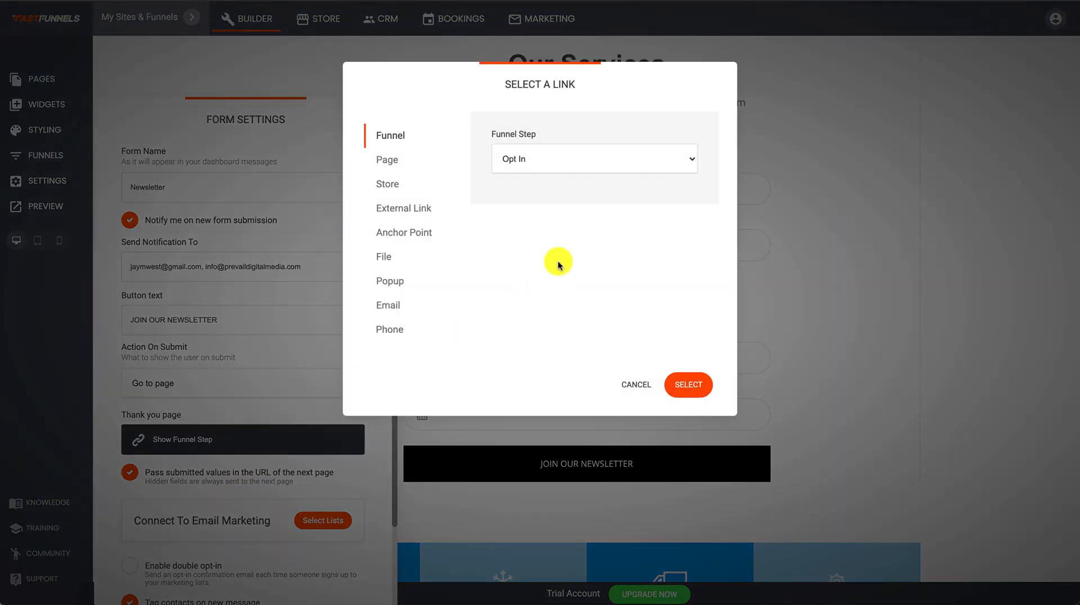
left_click(542, 159)
left_click(522, 172)
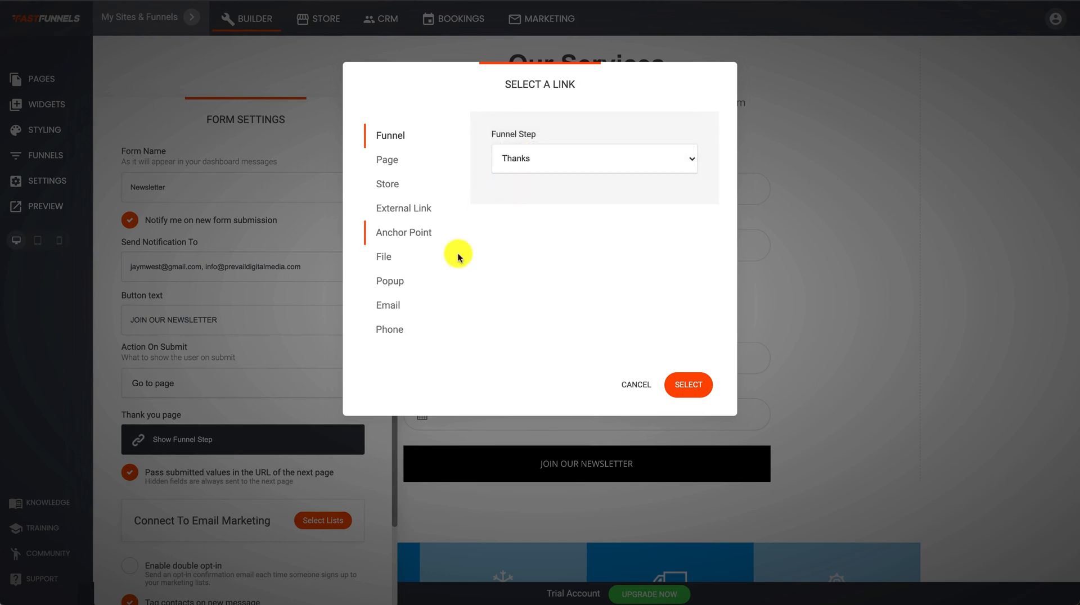
left_click(693, 387)
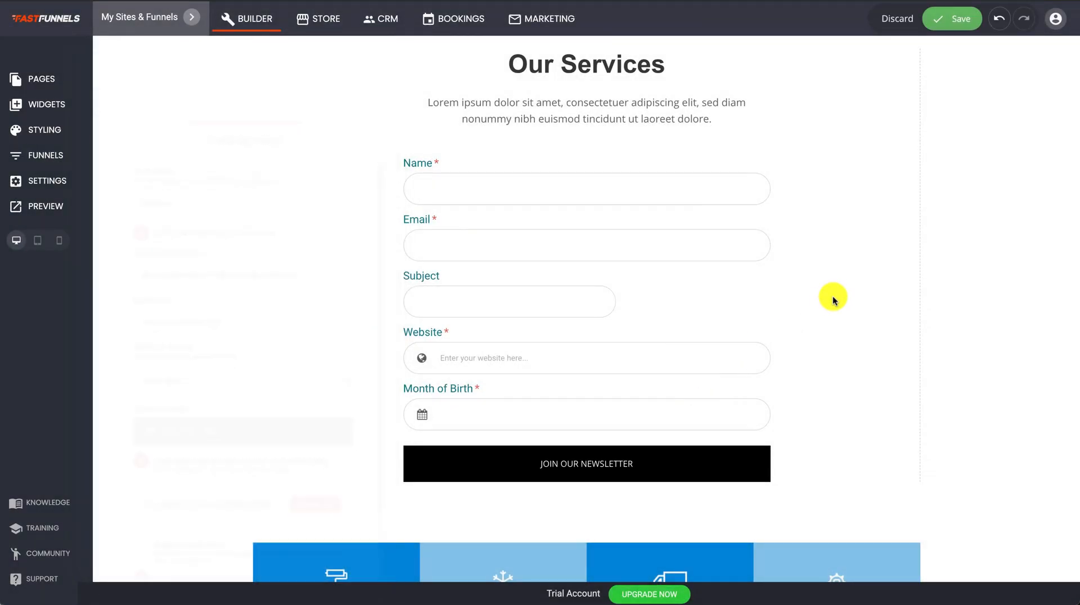
left_click(958, 18)
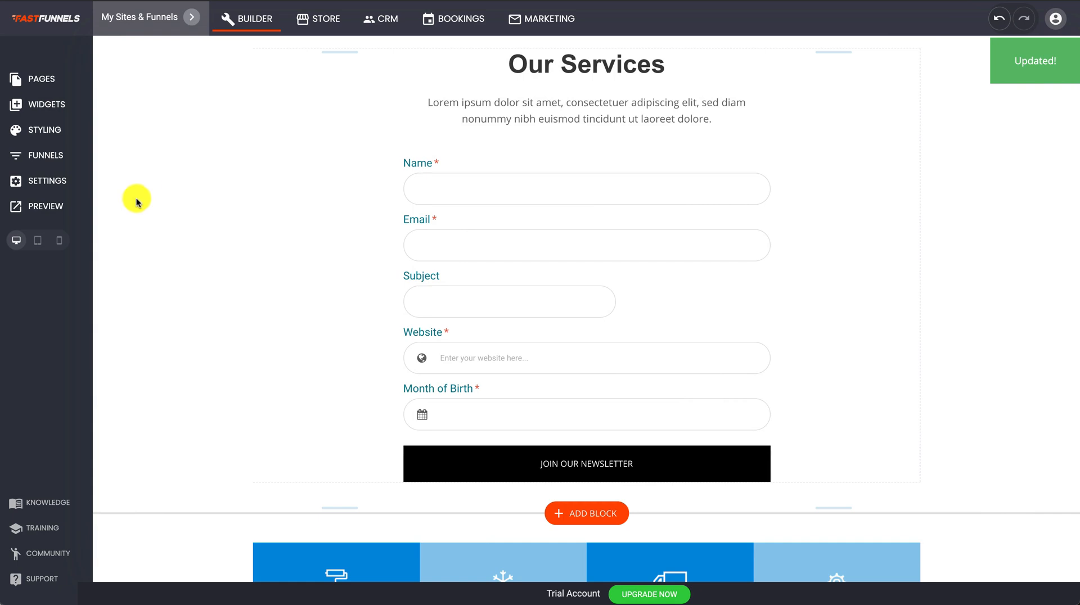
On the Thanks page, put {param.name} on a new line below 'Thank you for contacting us!' and save.
left_click(64, 158)
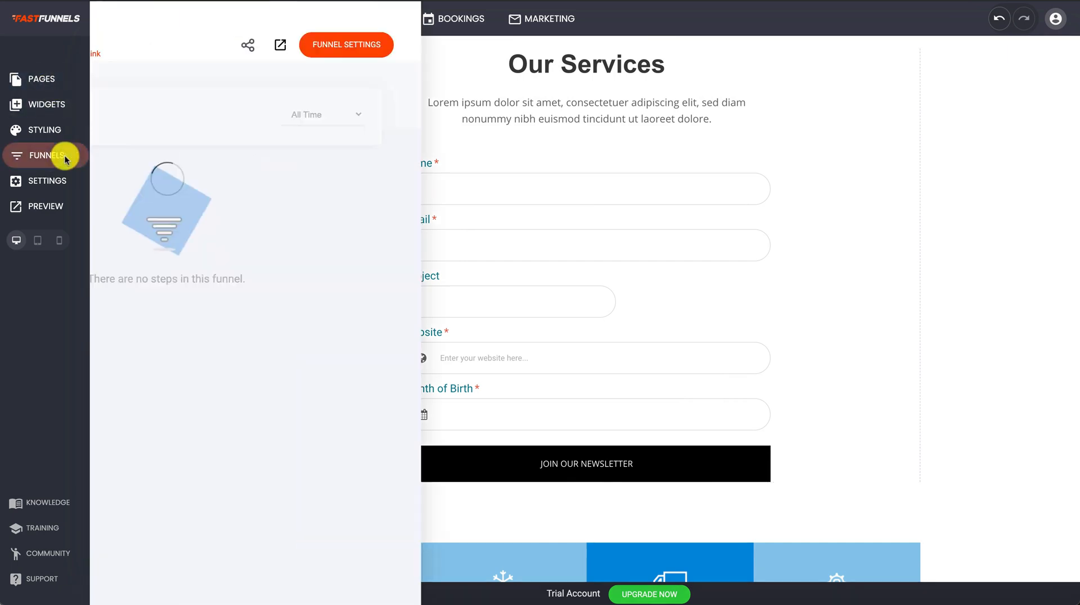
left_click(318, 294)
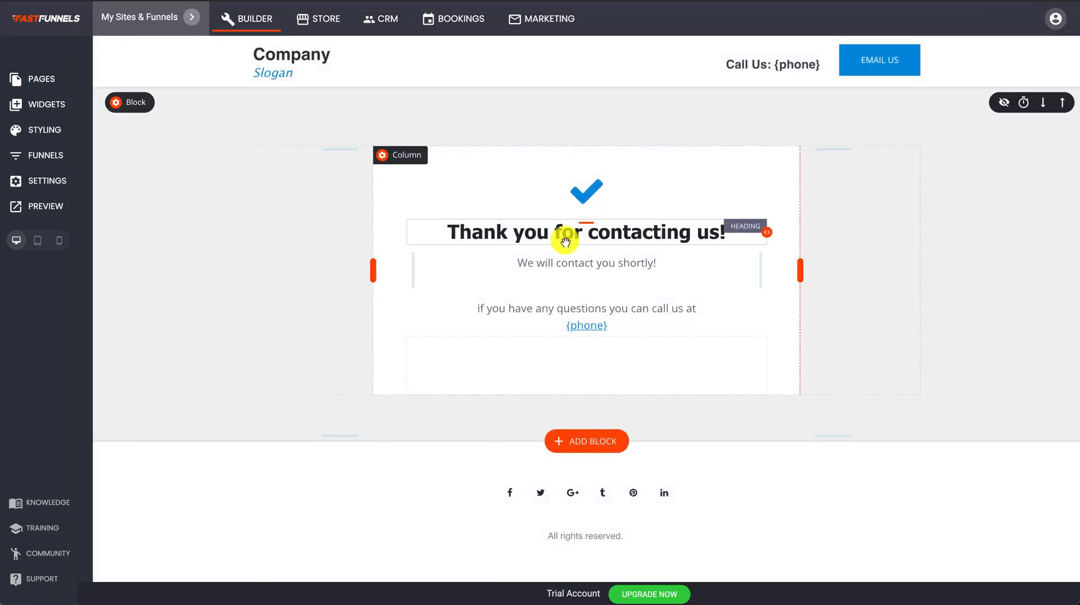
left_click(565, 239)
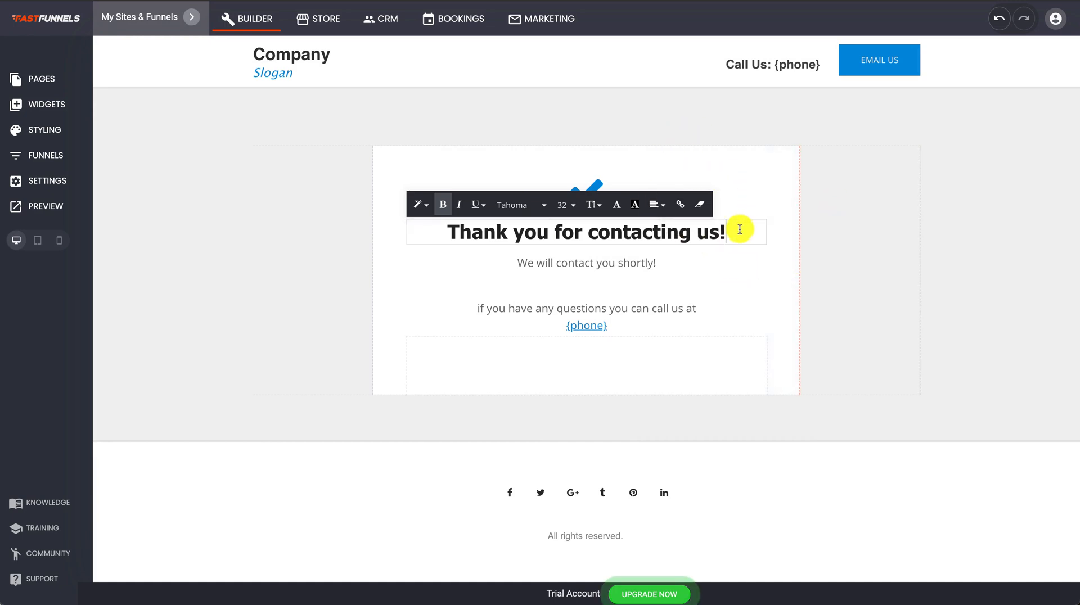
key("Return")
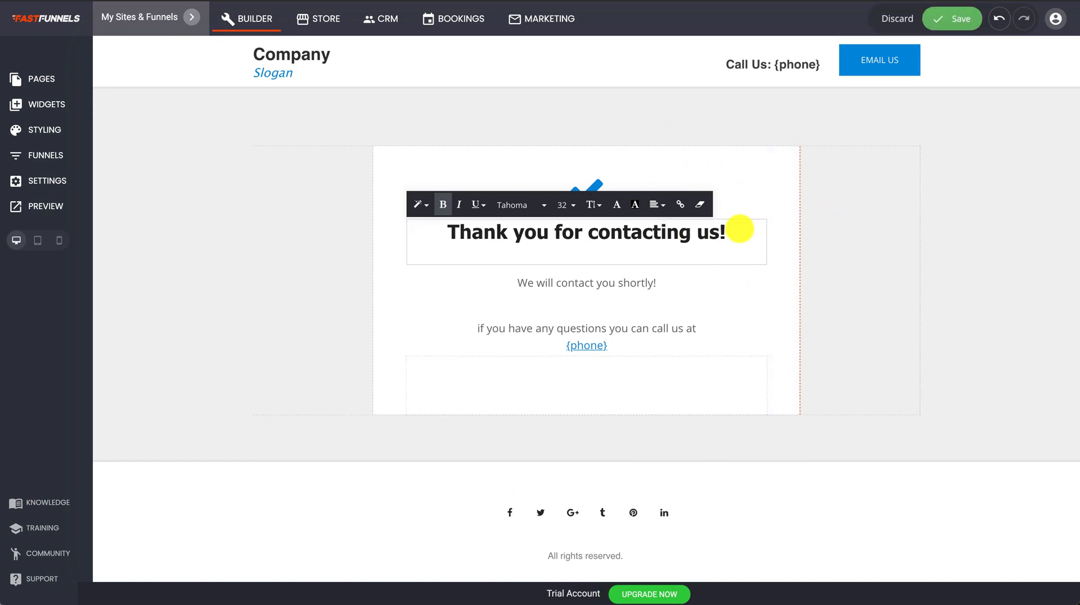
key("Return")
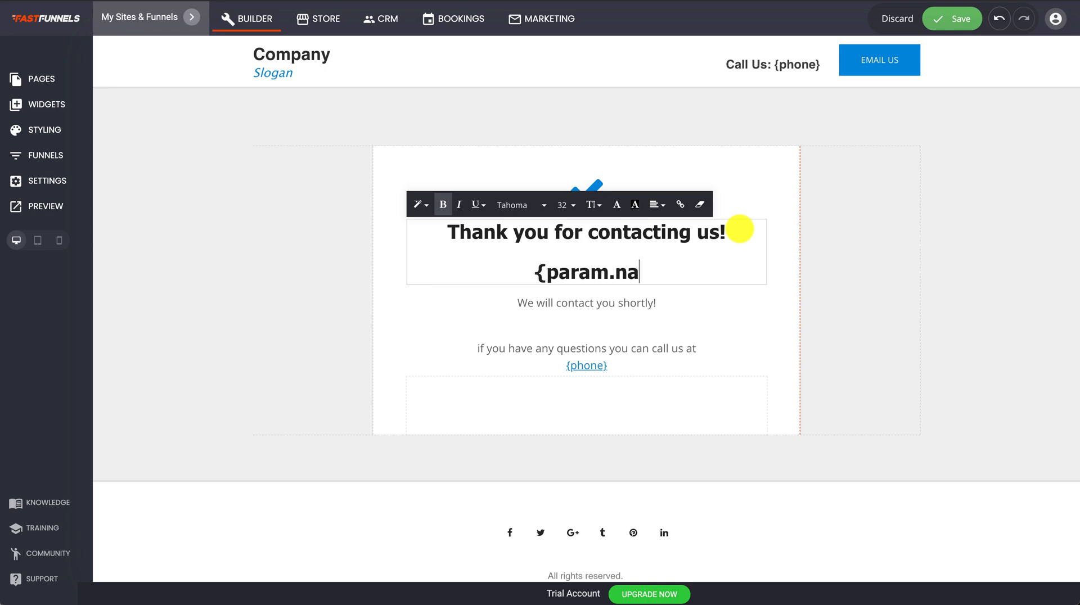
type("me")
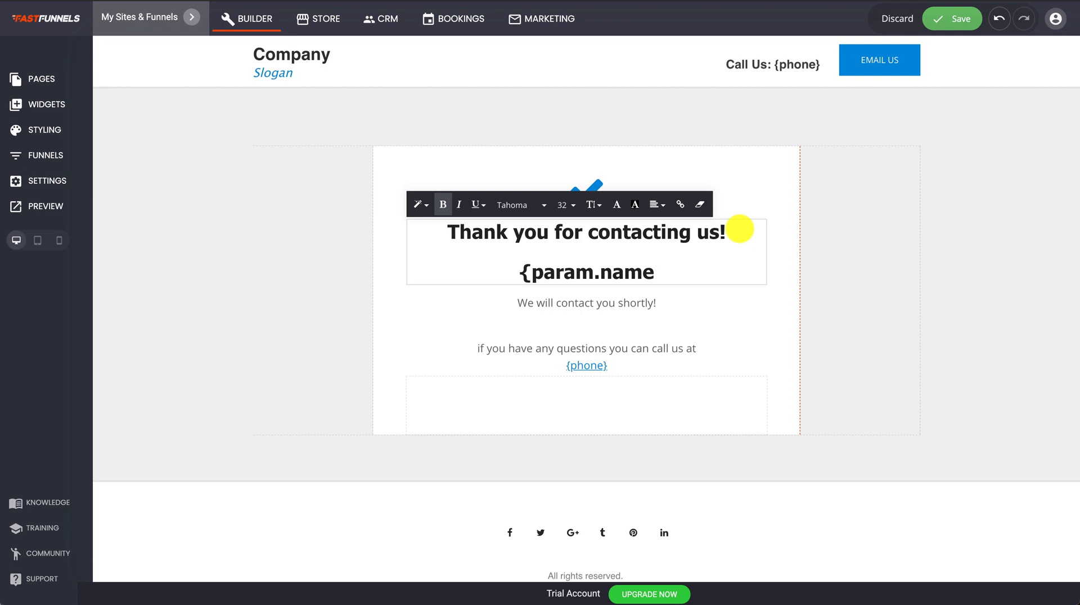
type("}")
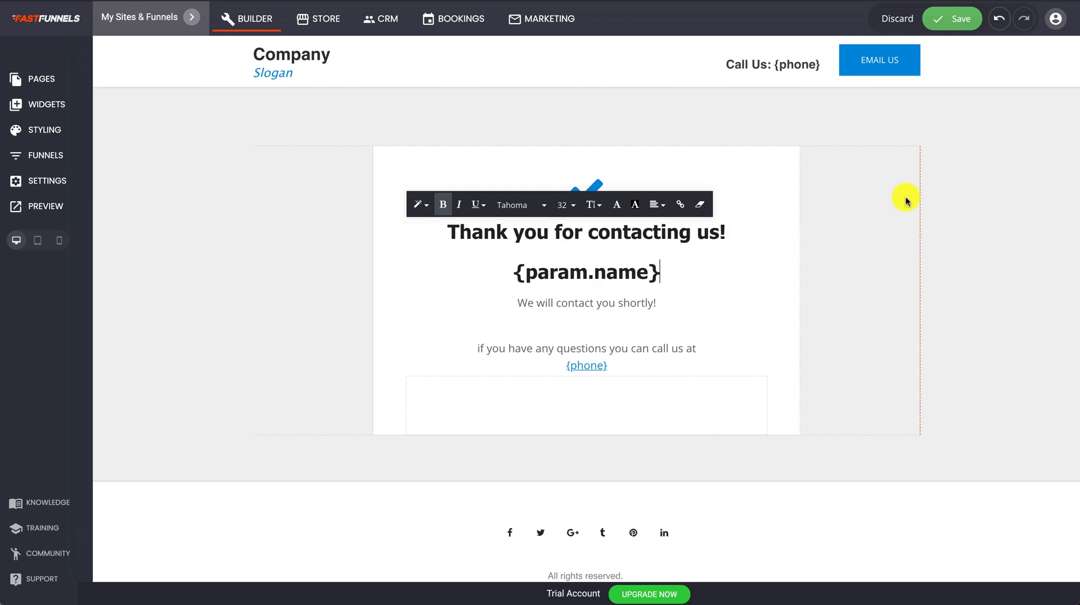
left_click(951, 20)
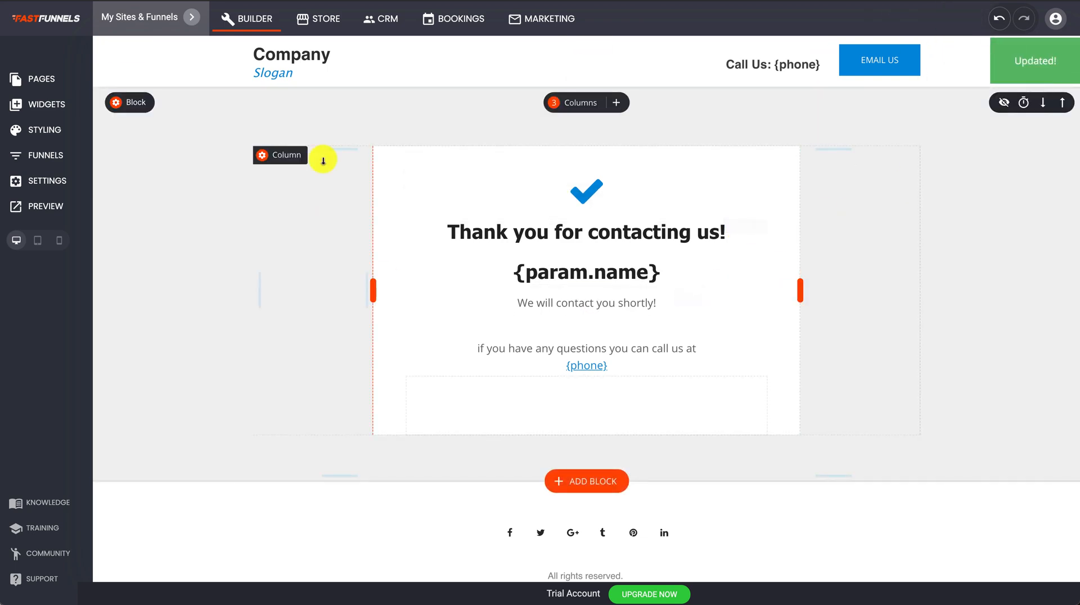
Switch back to the Homepage and open its visitor preview.
left_click(62, 81)
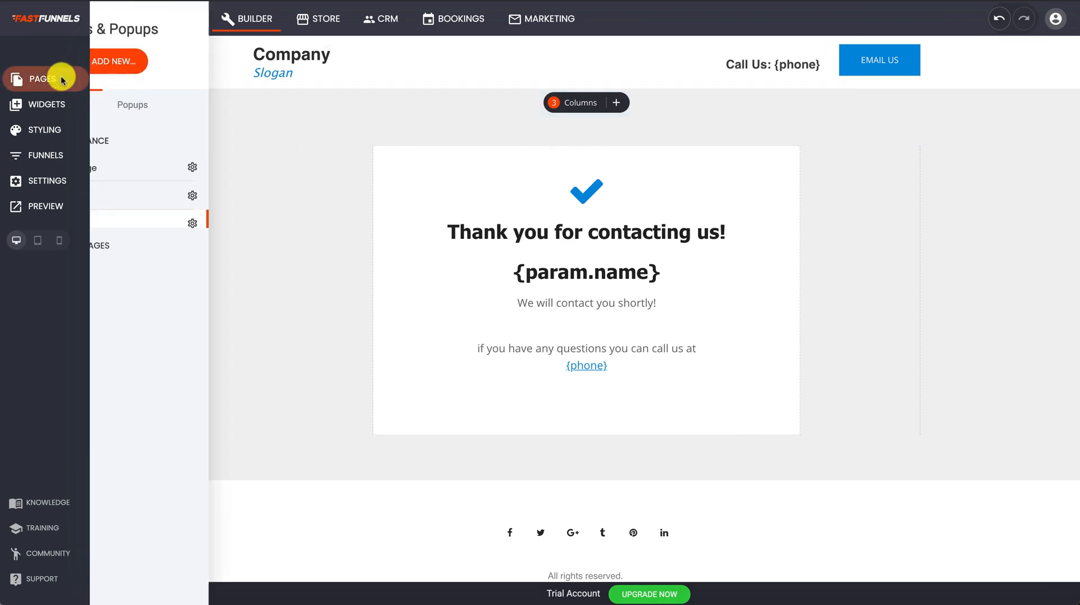
left_click(163, 169)
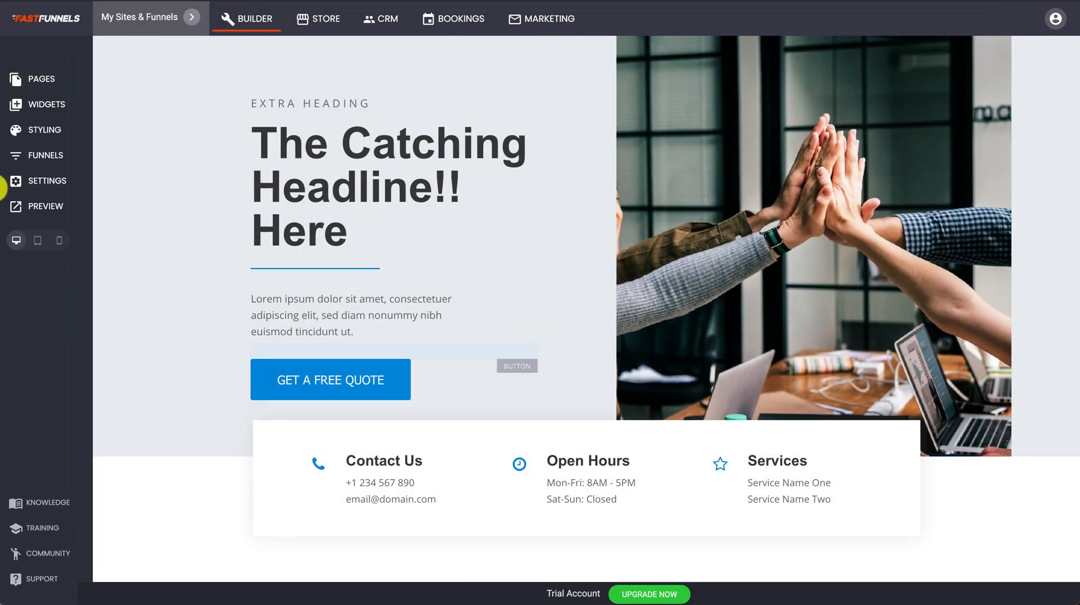
left_click(34, 206)
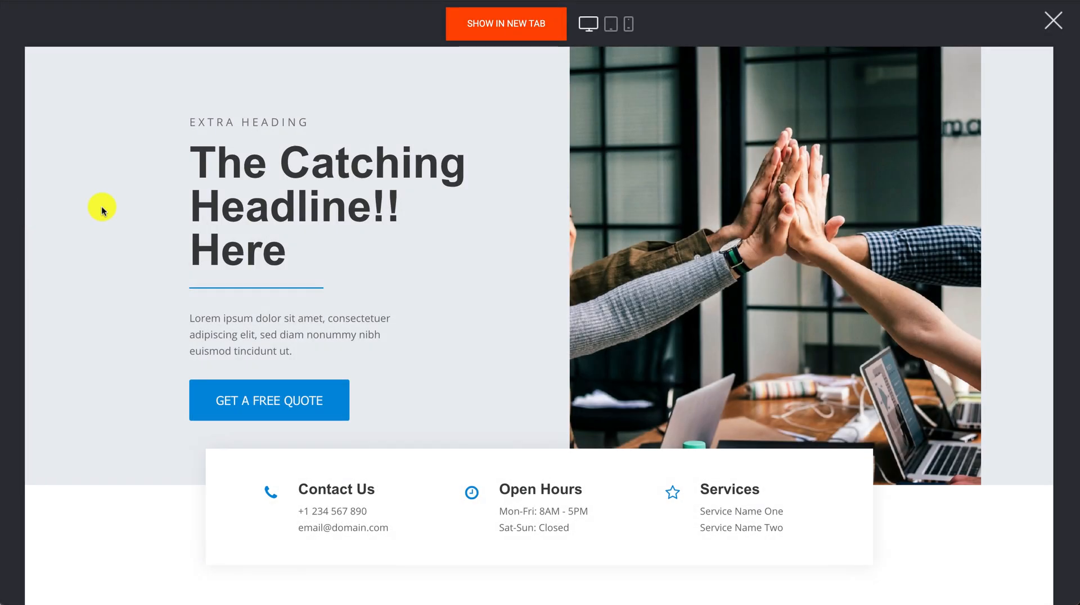
scroll(542, 256, "down", 15)
scroll(543, 258, "down", 10)
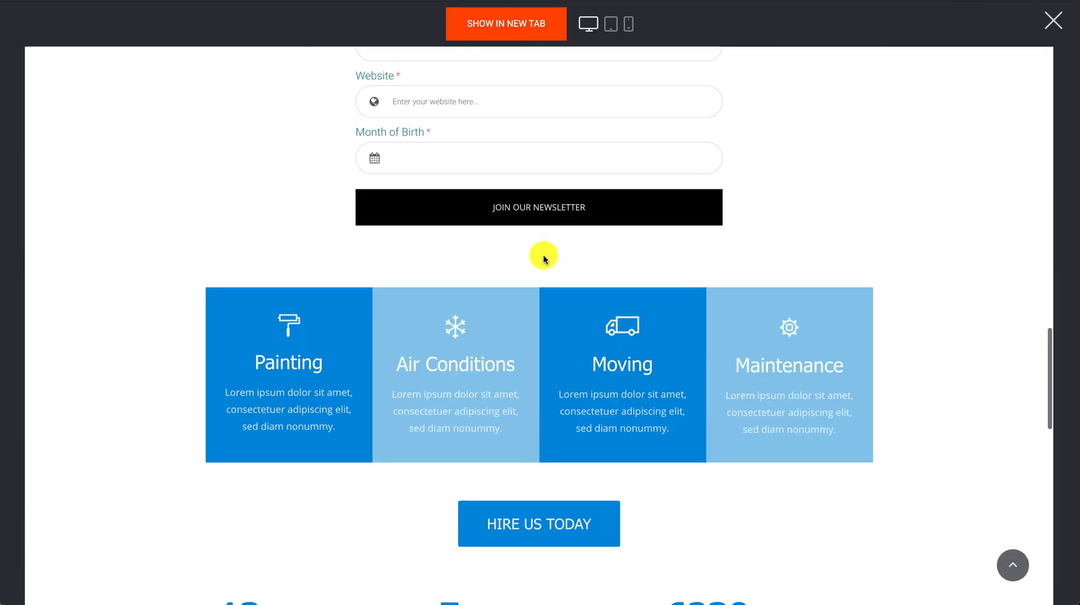
scroll(545, 256, "up", 4)
Fill the newsletter form with a test name, e-mail, subject and birth month, and submit it.
left_click(408, 173)
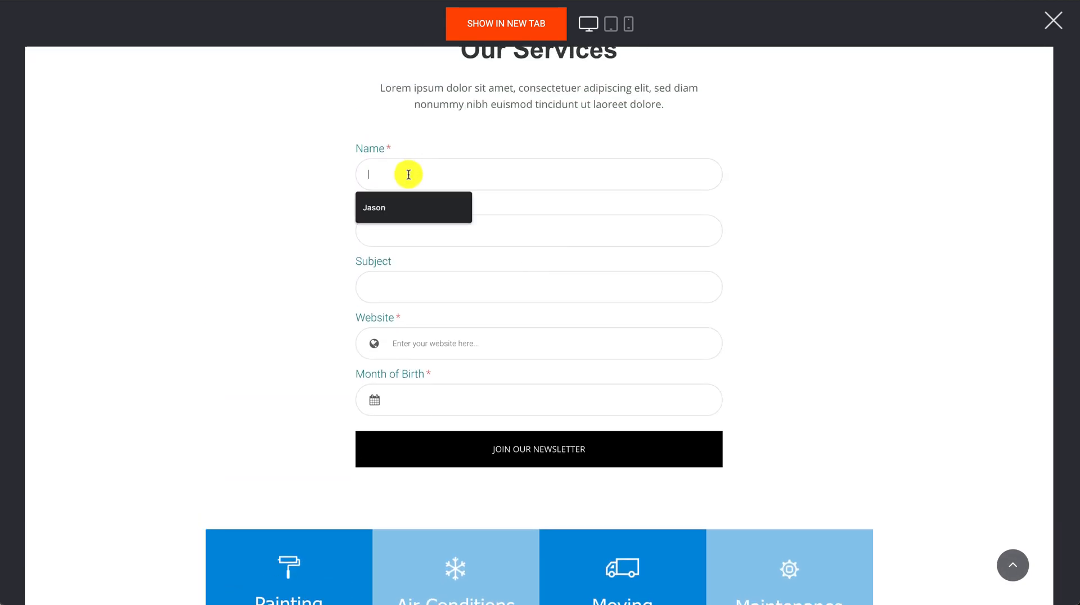
type("Dave")
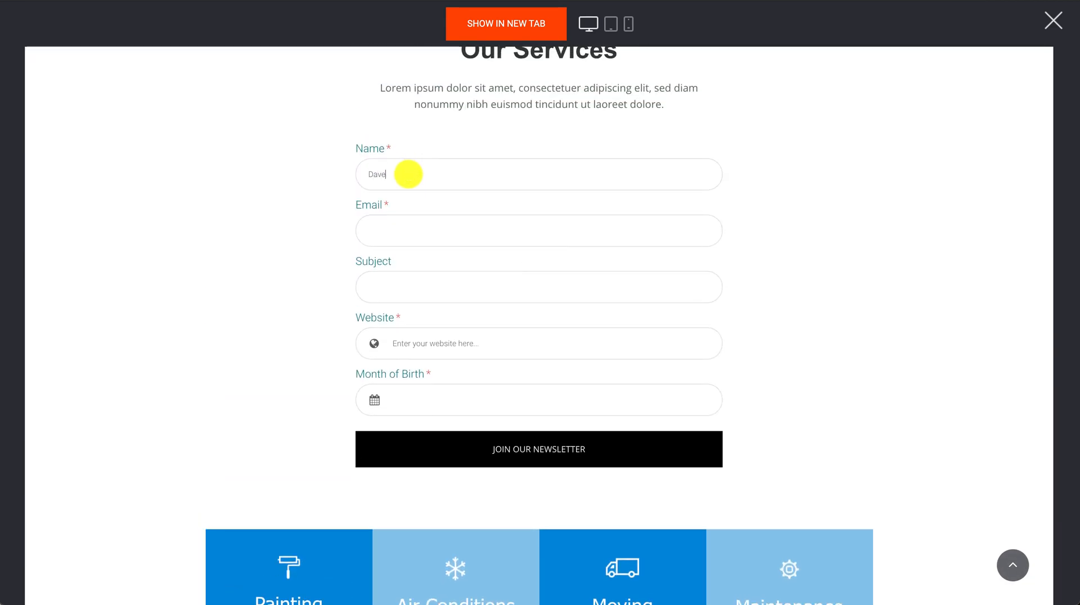
left_click(431, 227)
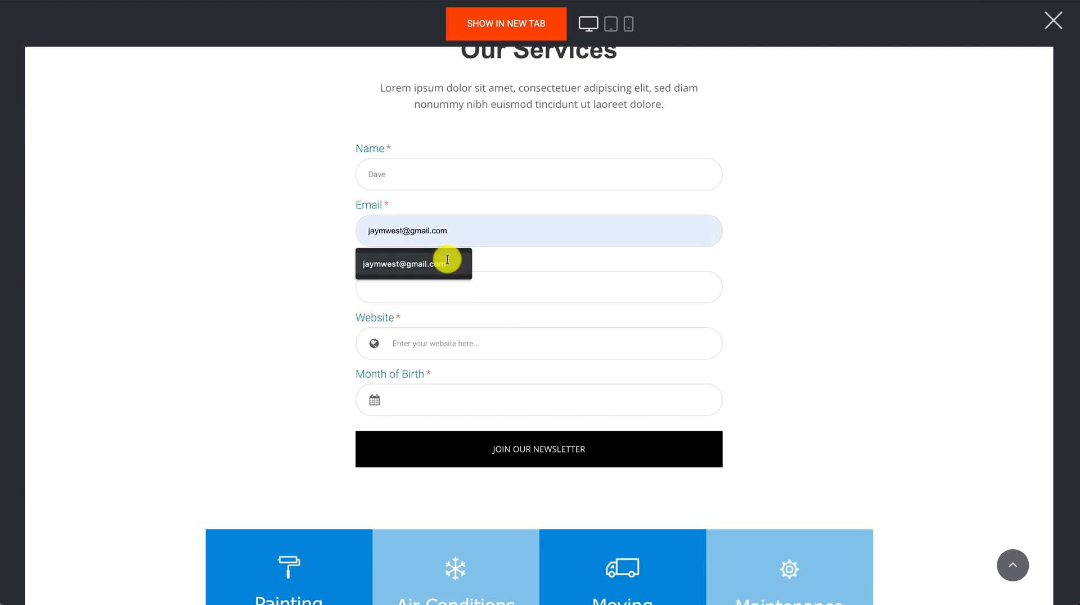
left_click(446, 260)
left_click(430, 273)
type("setfdrgtfghgdfgh")
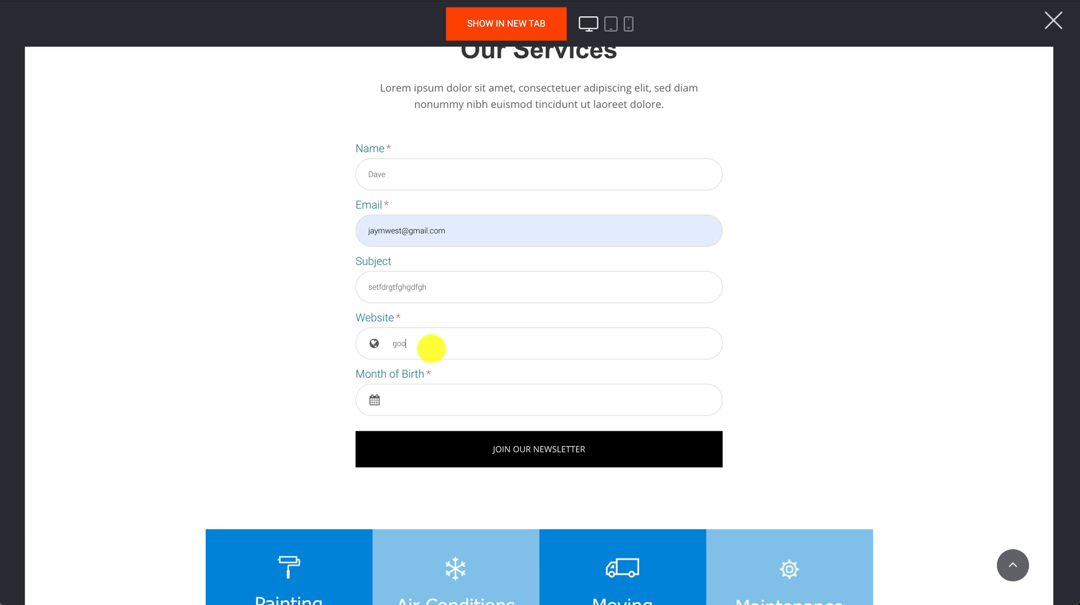
left_click(427, 399)
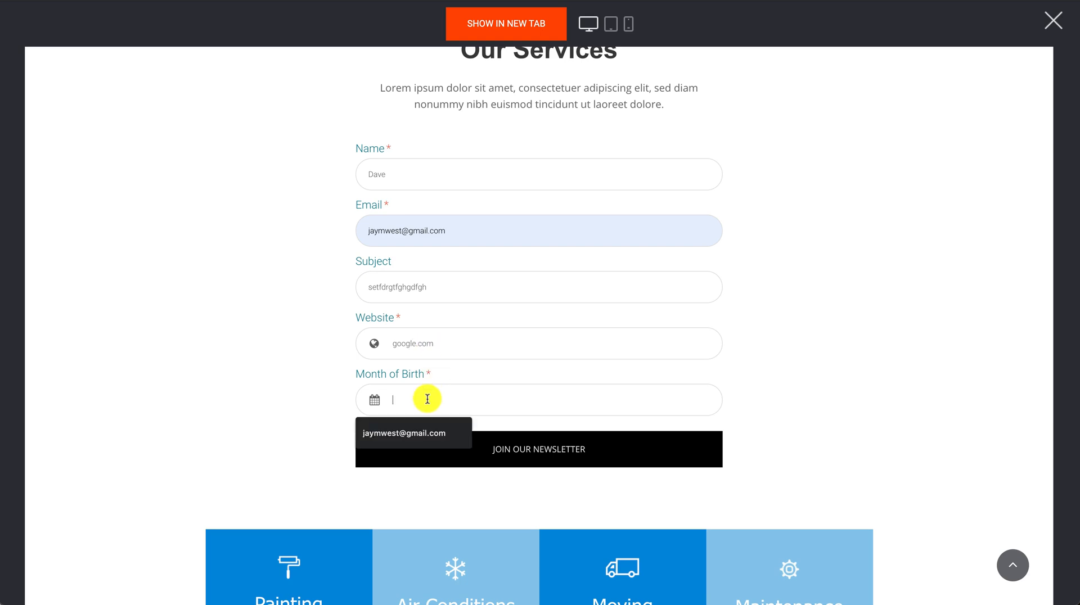
type("march")
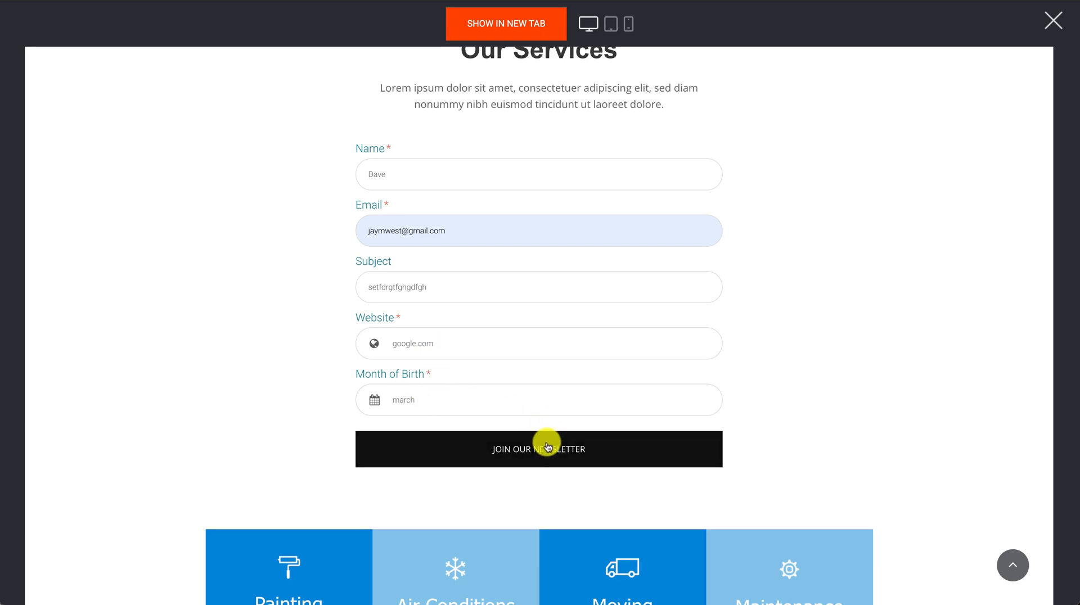
left_click(544, 450)
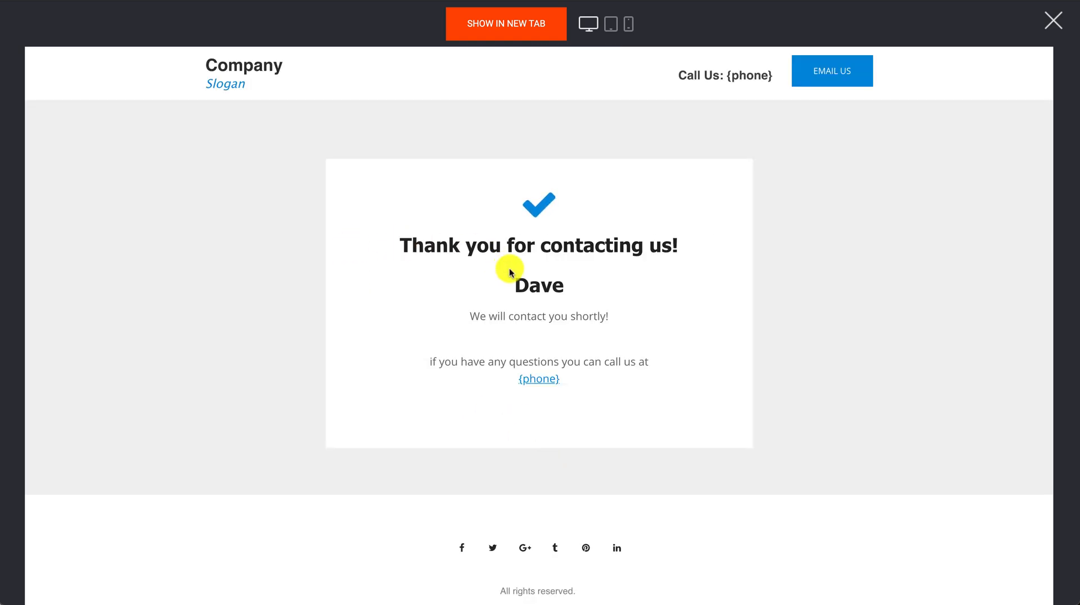
Confirm the Thanks page shows the submitted name under the heading, then close the preview.
left_click_drag(510, 286, 544, 283)
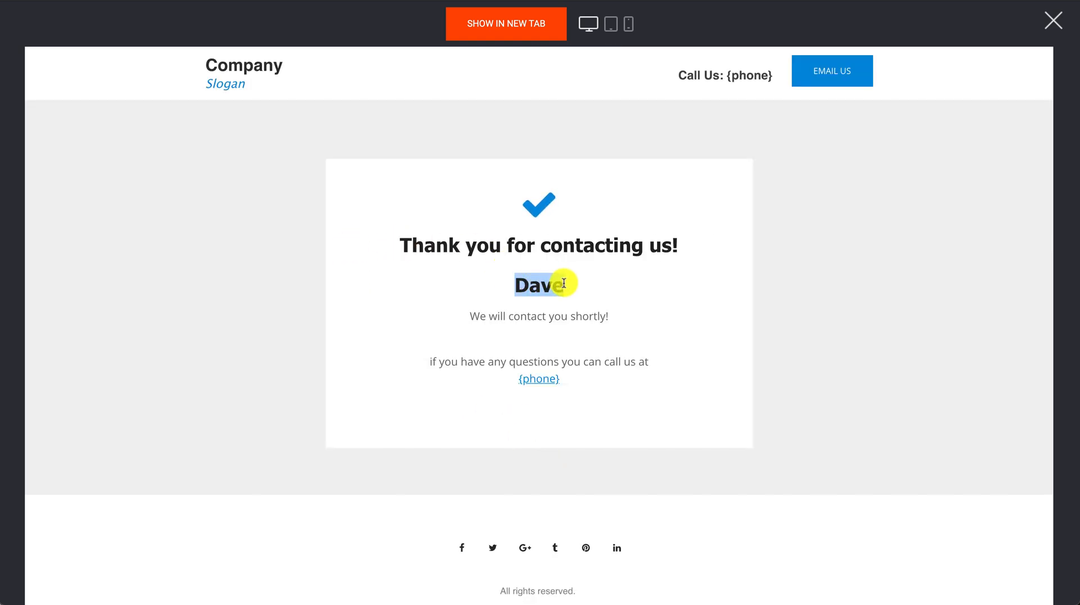
left_click(564, 283)
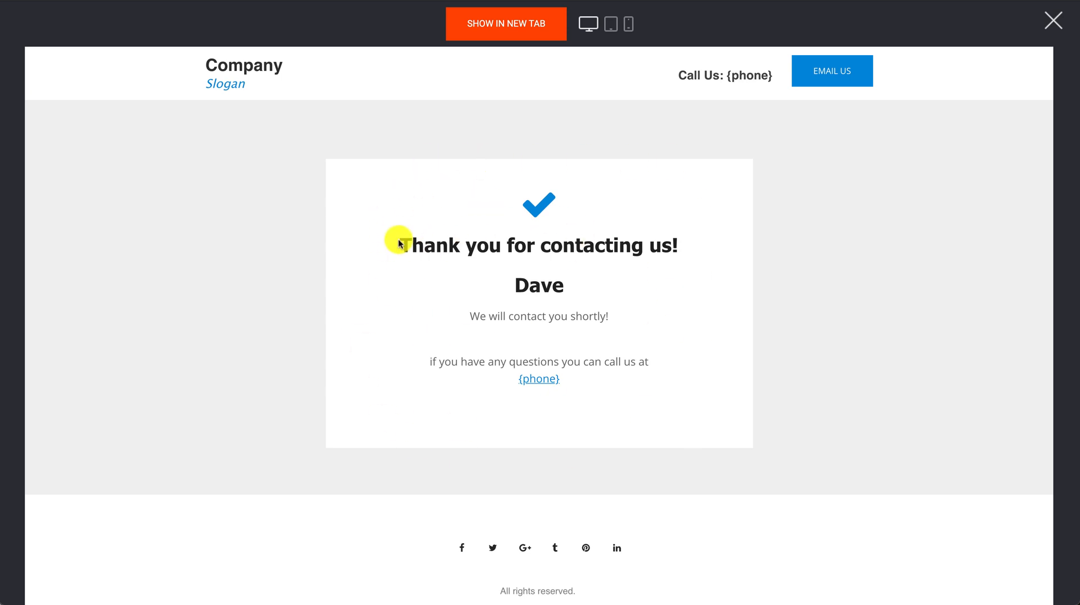
left_click_drag(402, 240, 638, 303)
left_click(641, 309)
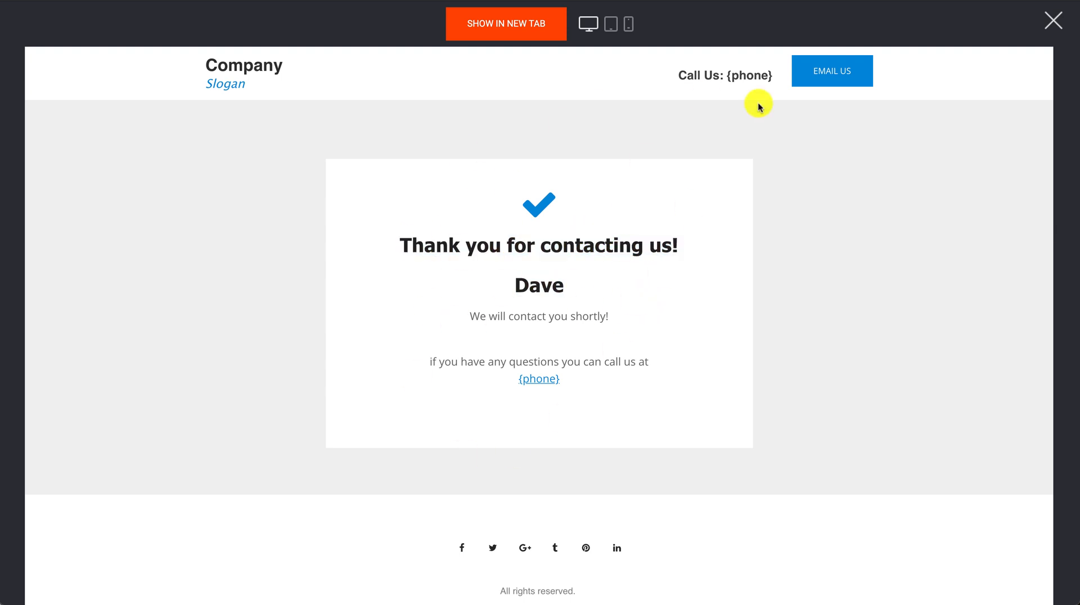
left_click(1054, 20)
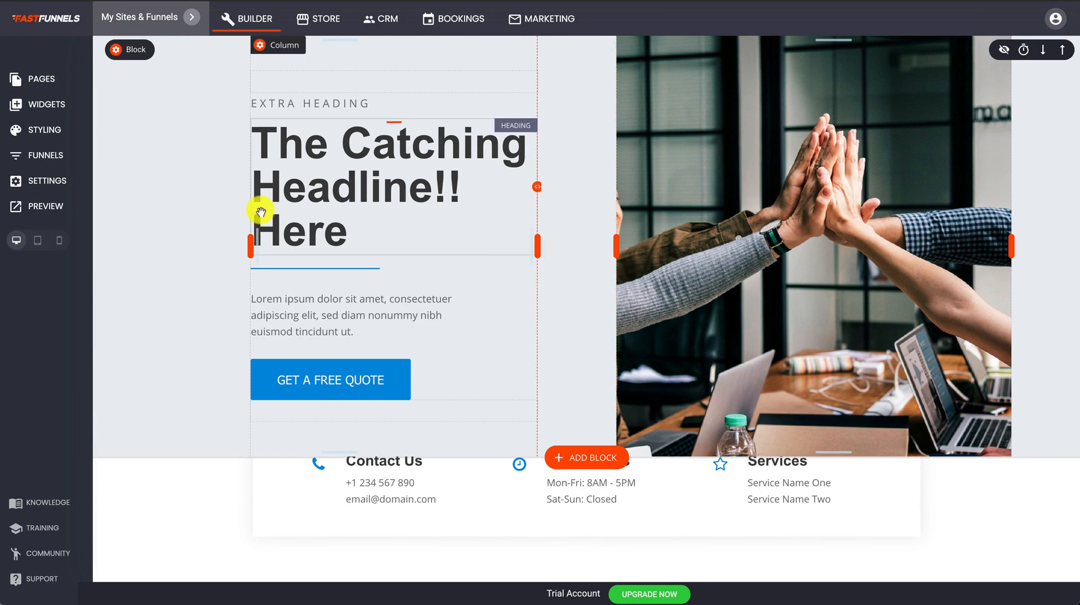
scroll(306, 349, "down", 10)
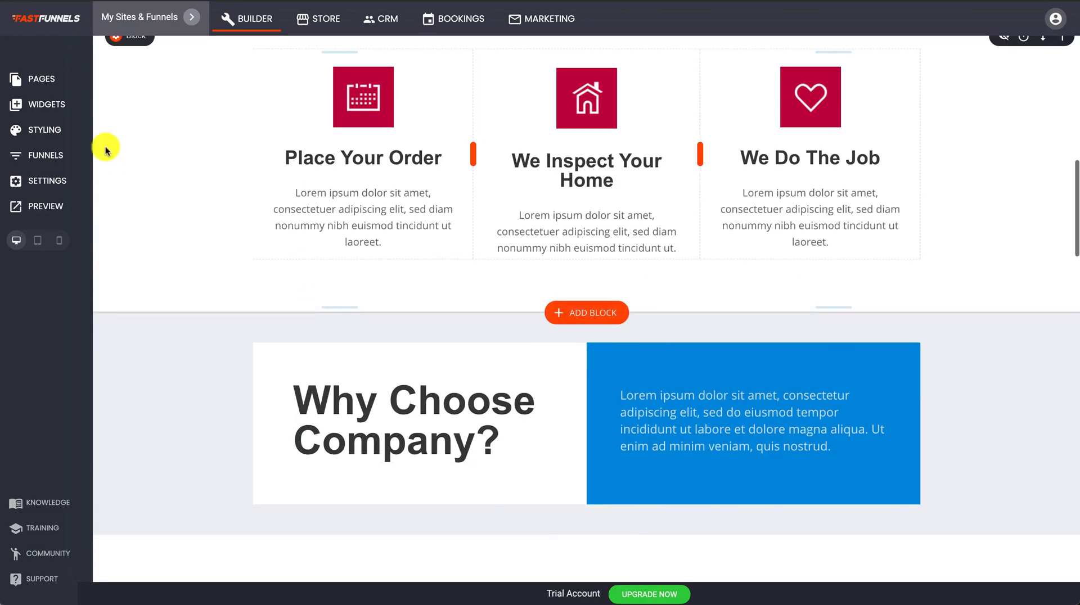
left_click(56, 180)
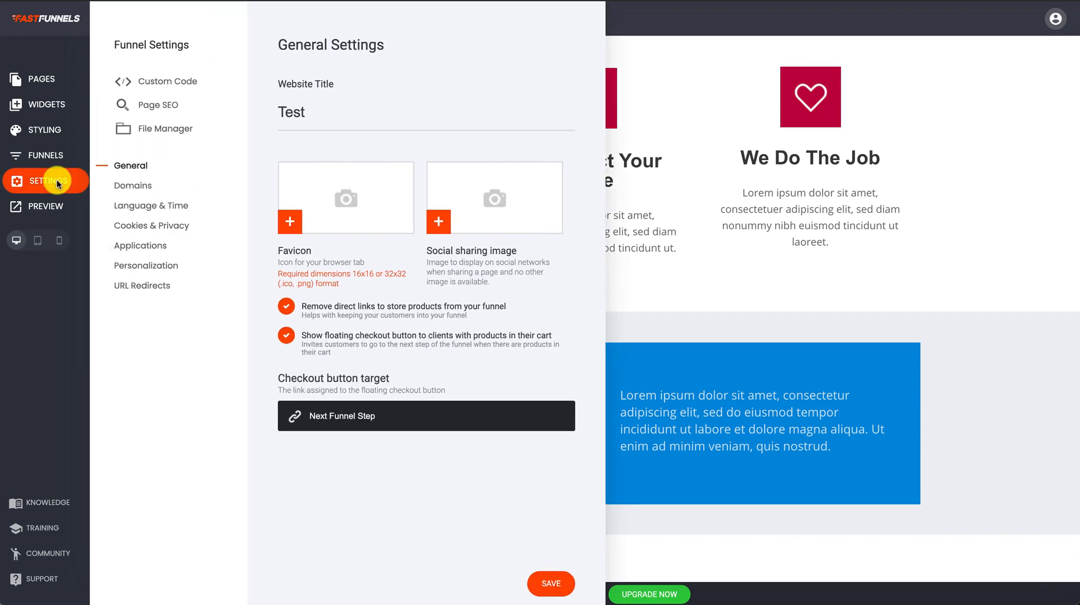
left_click(127, 249)
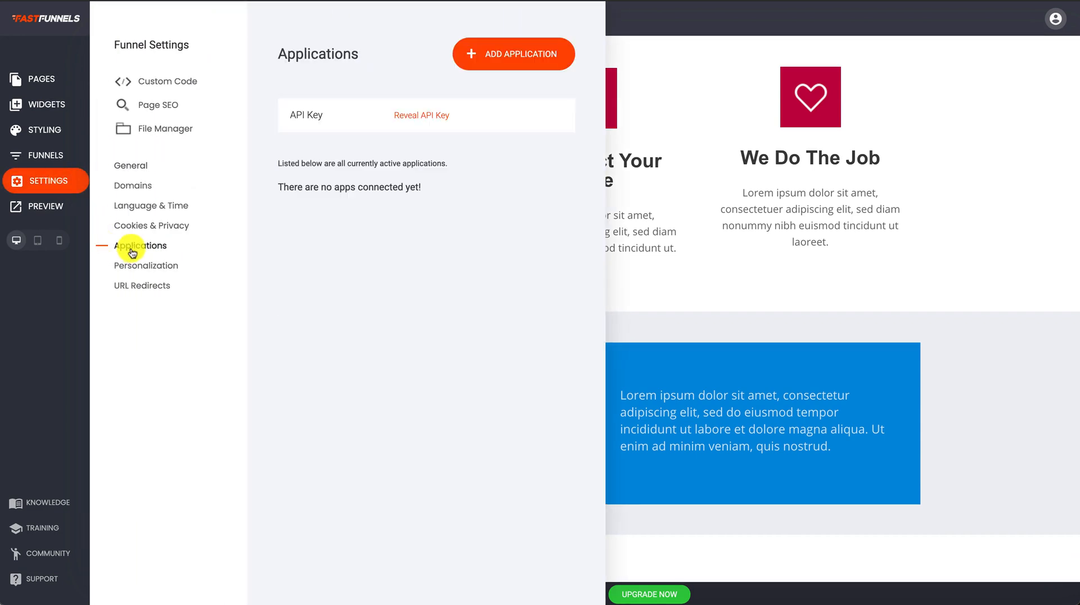
left_click(514, 62)
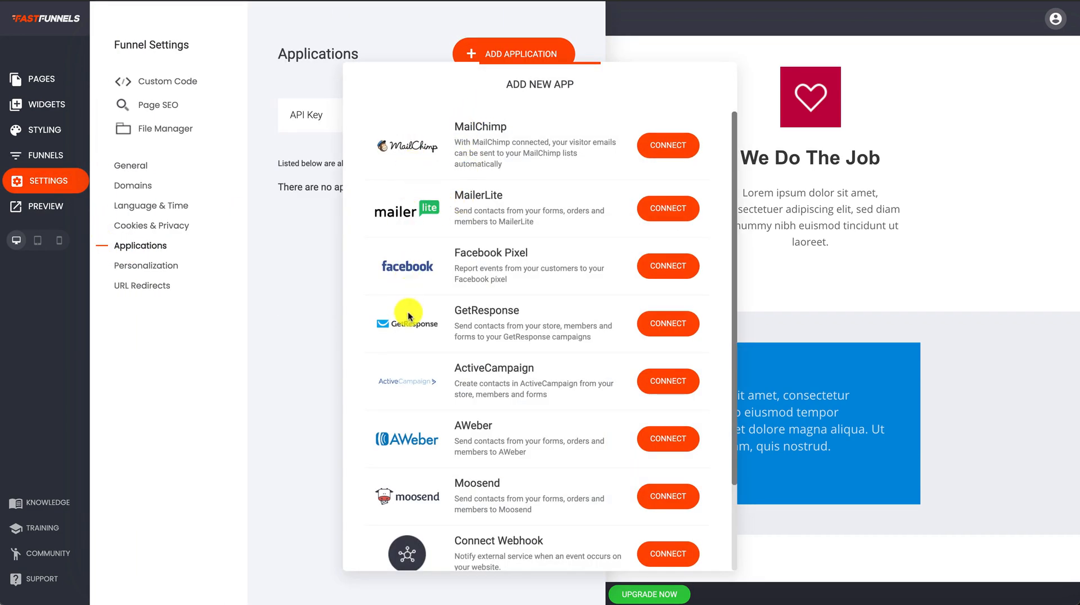
left_click(744, 51)
left_click(710, 251)
scroll(711, 251, "down", 10)
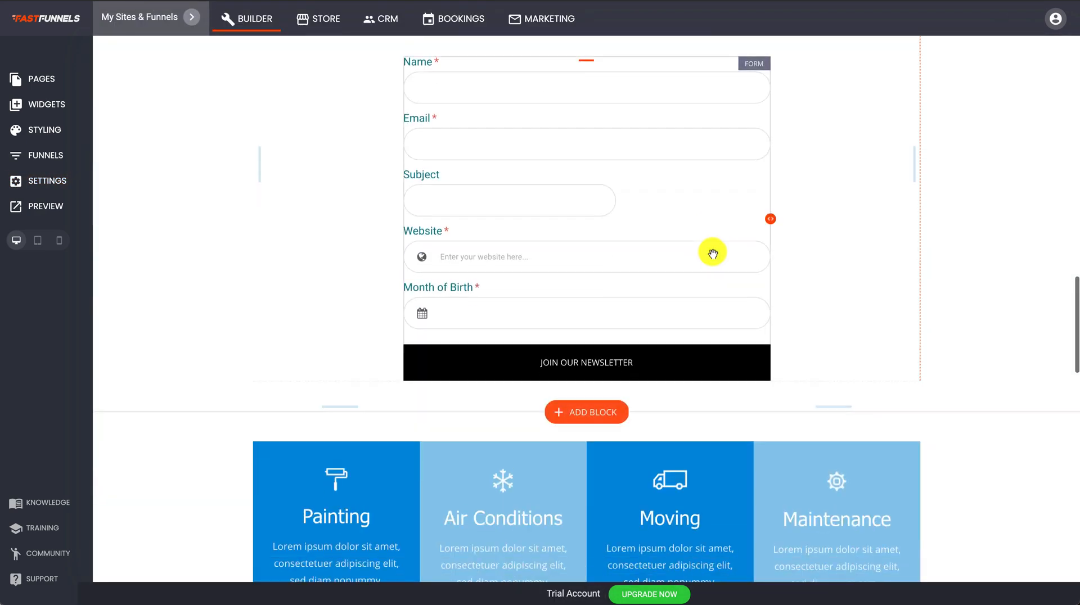
scroll(600, 190, "up", 3)
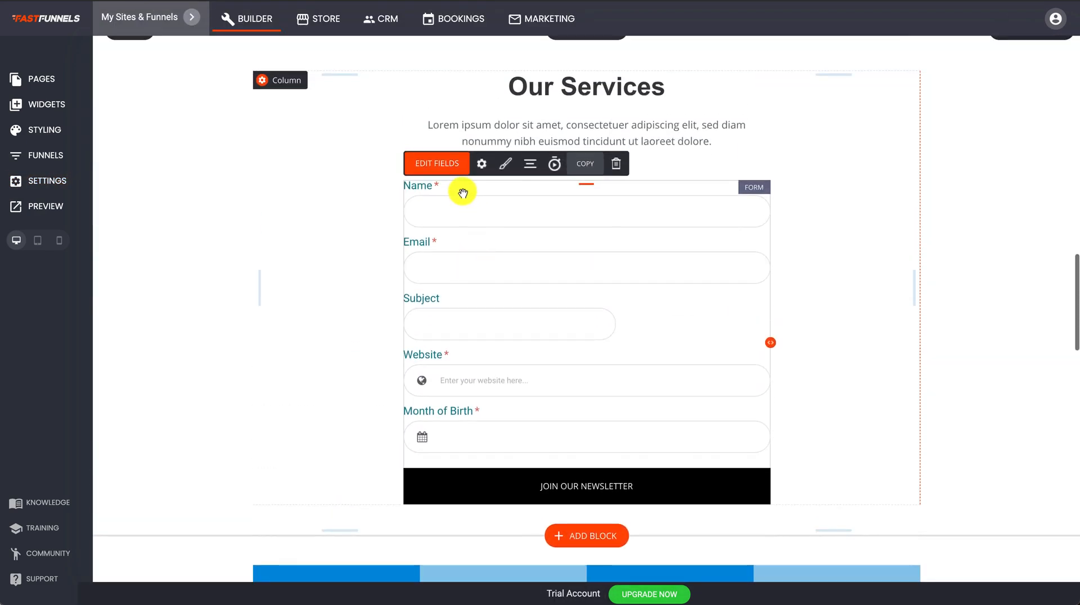
left_click(481, 164)
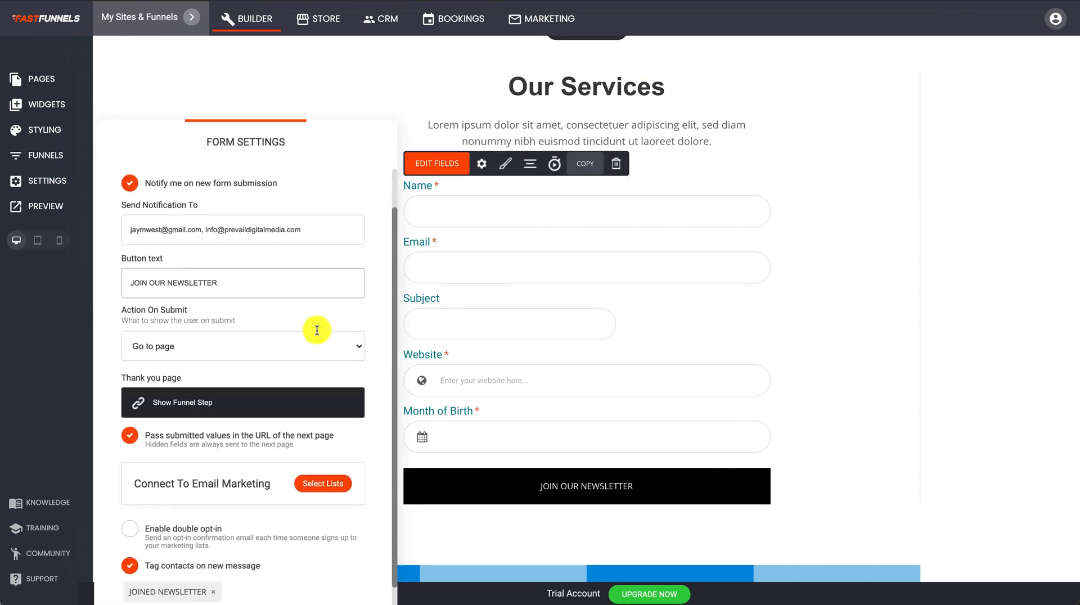
scroll(316, 330, "down", 1)
left_click_drag(301, 138, 324, 67)
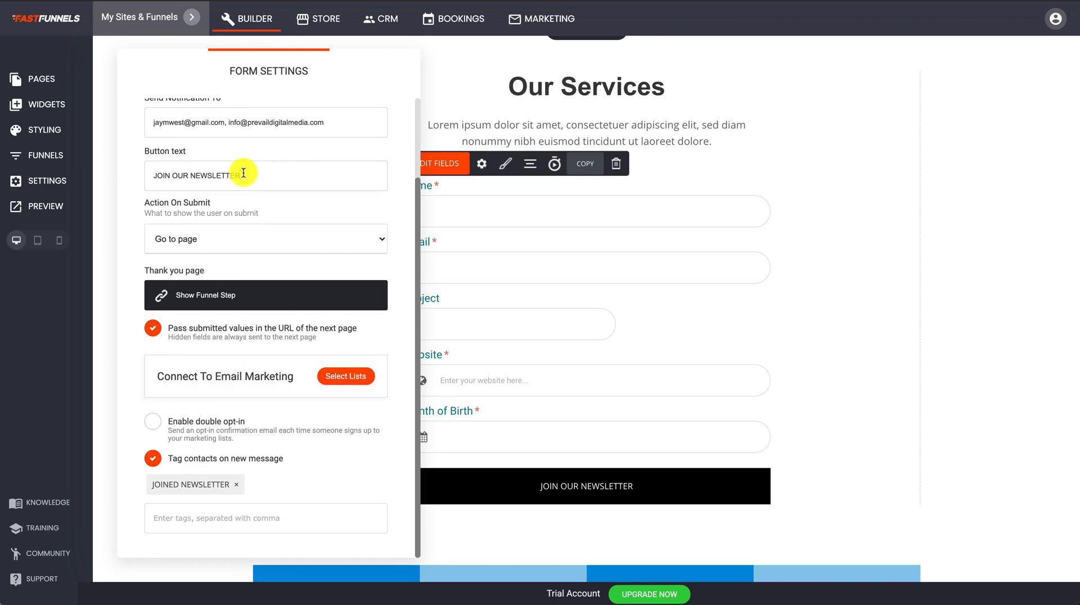
left_click(699, 301)
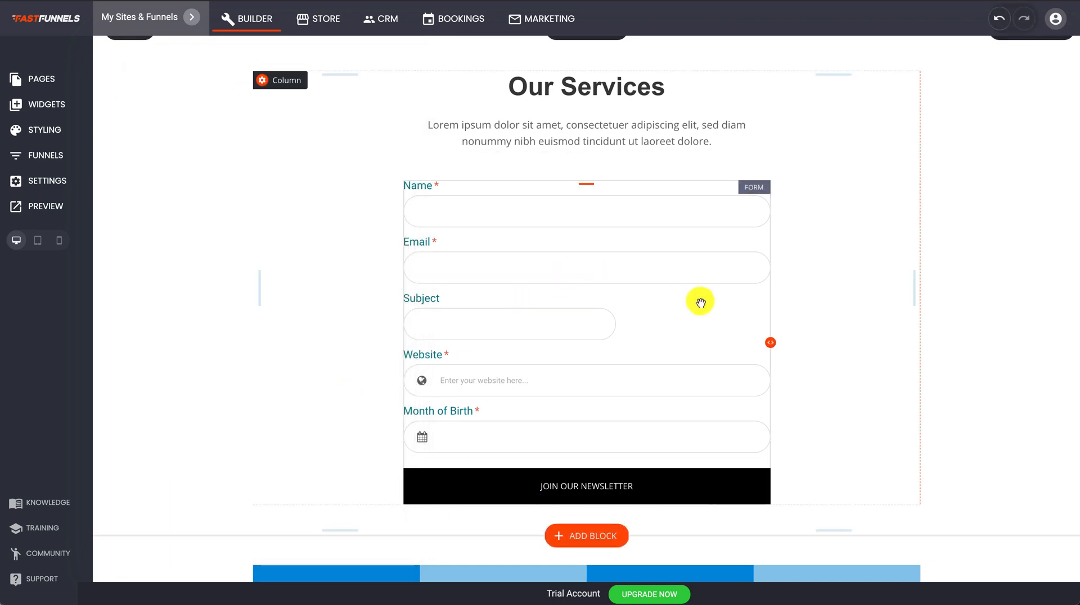
scroll(787, 251, "up", 15)
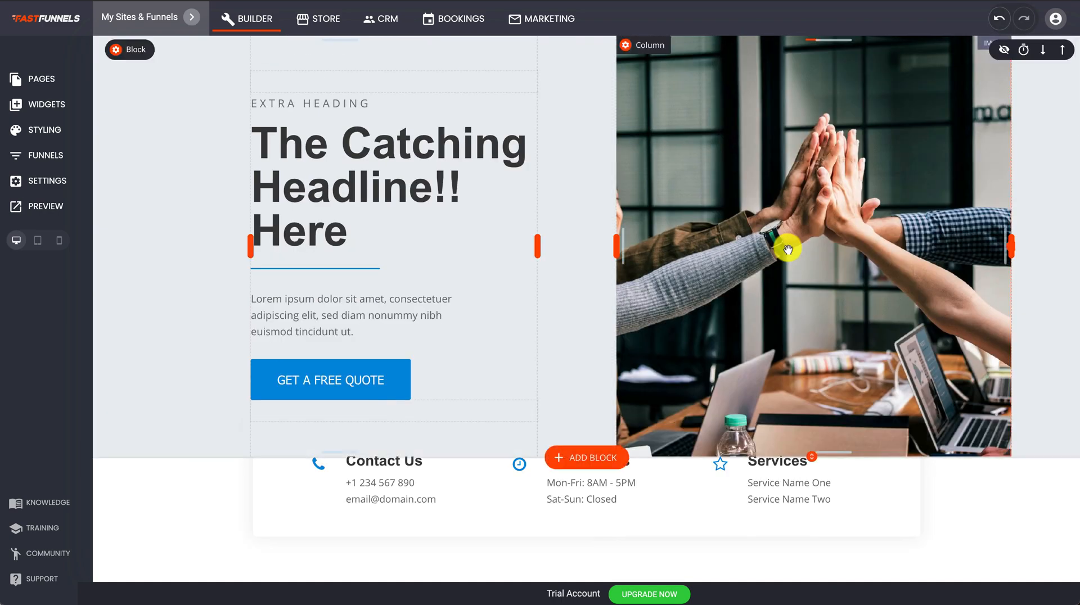
left_click(548, 19)
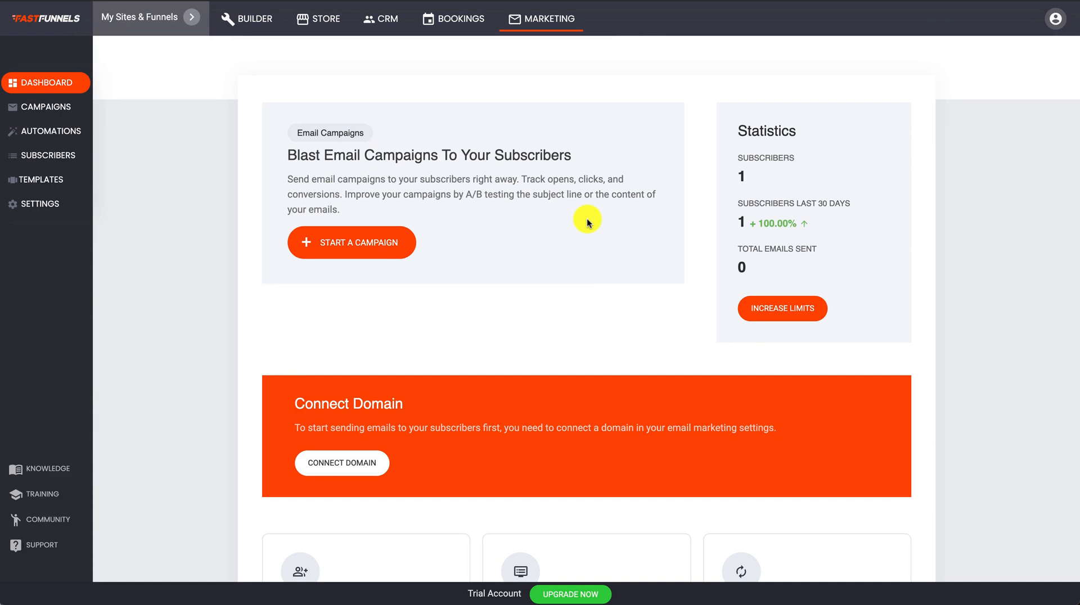
left_click(65, 112)
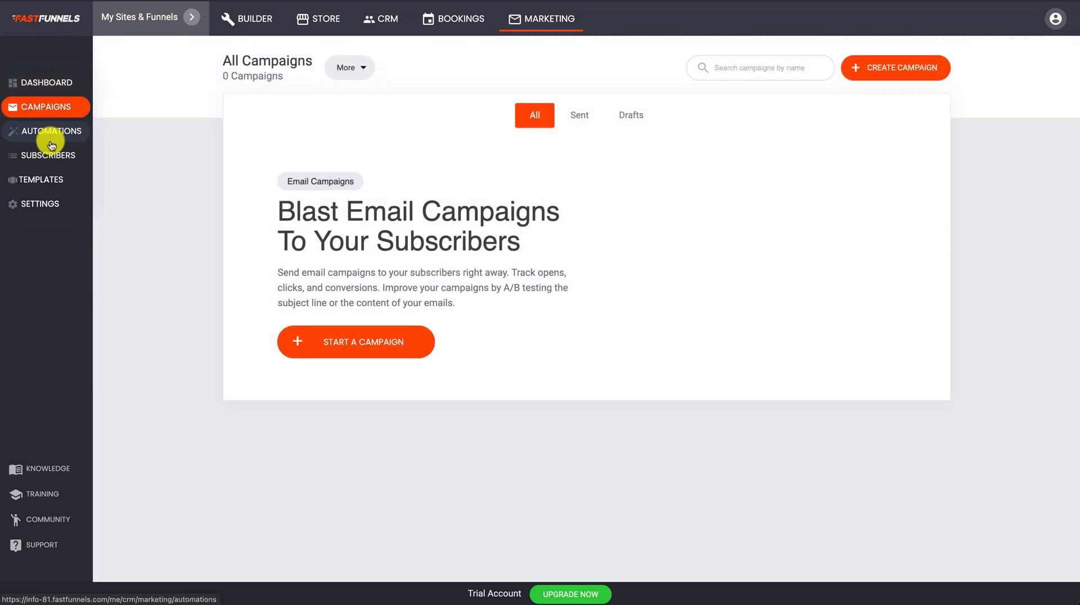
left_click(49, 134)
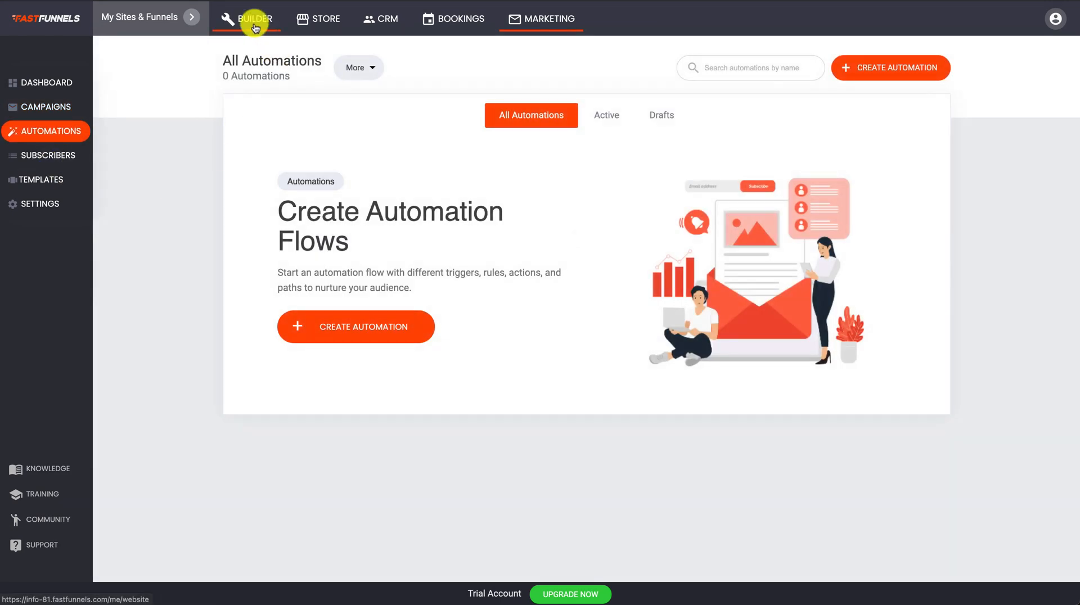
left_click(251, 19)
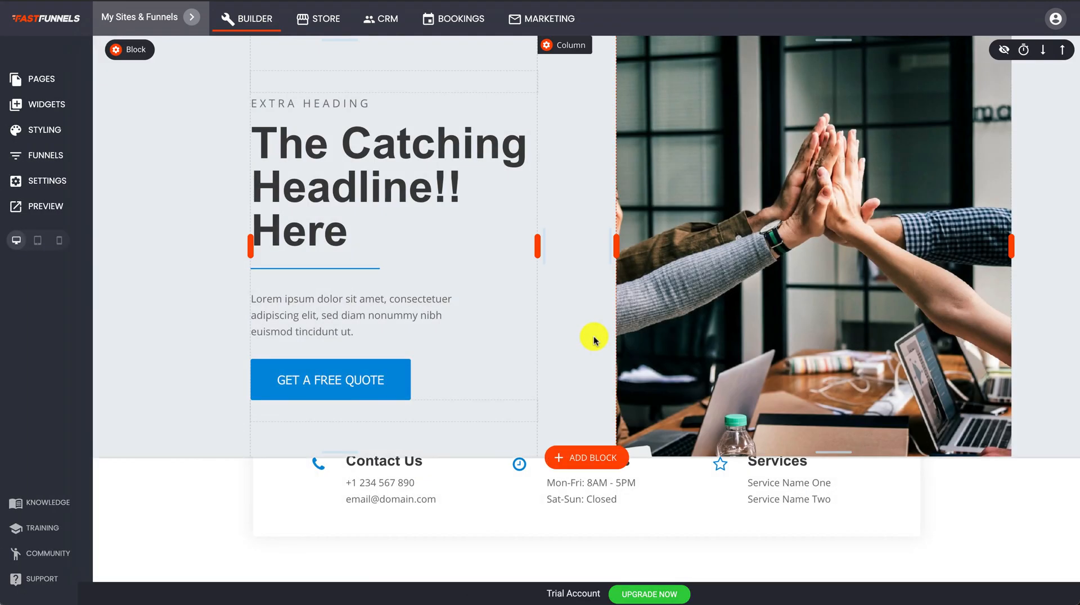
scroll(592, 336, "down", 6)
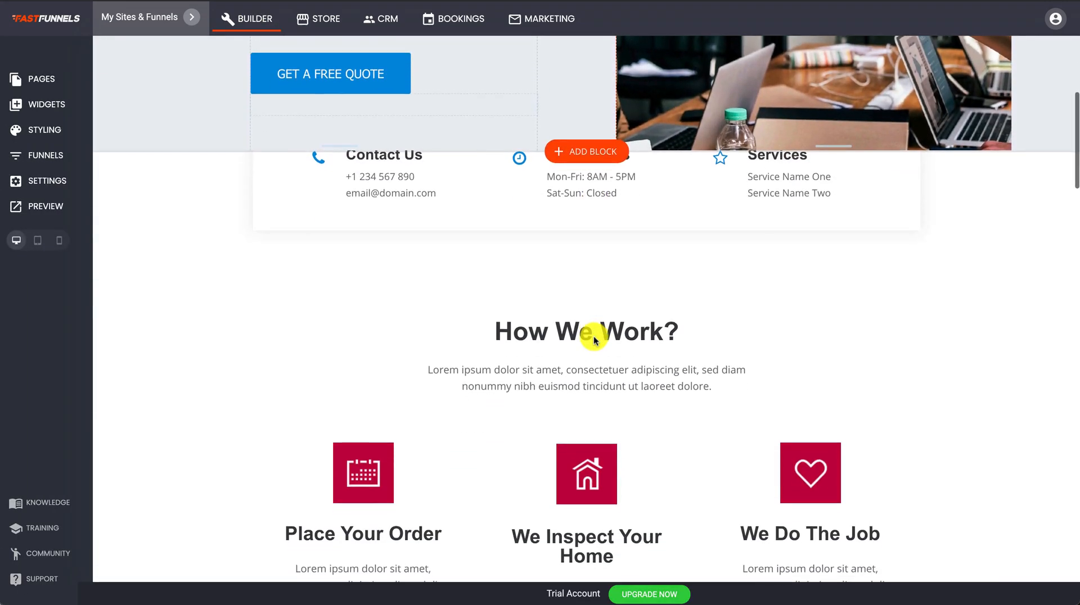
scroll(594, 337, "up", 6)
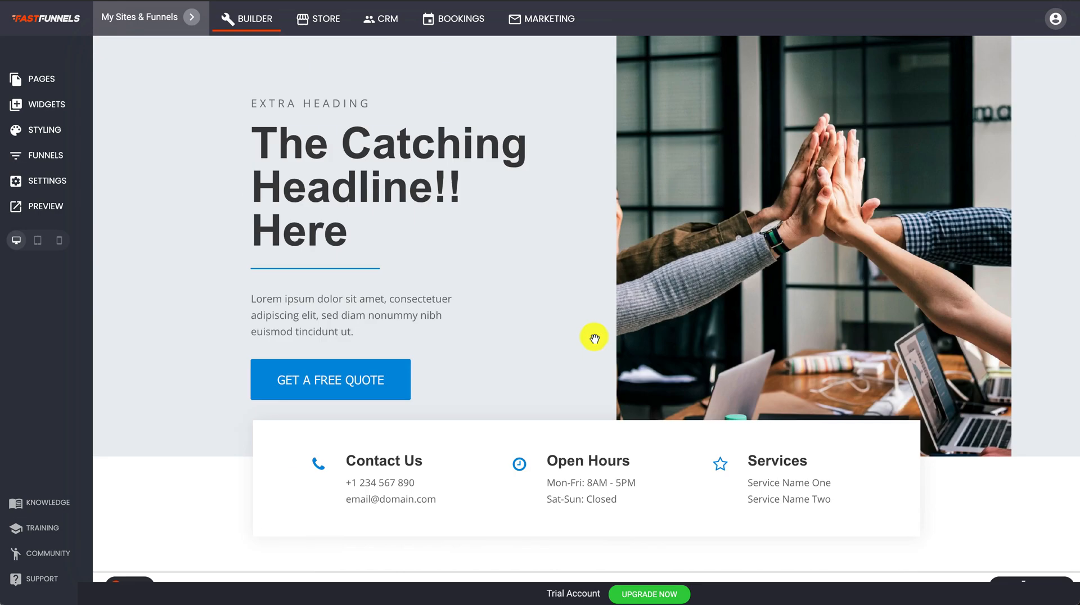